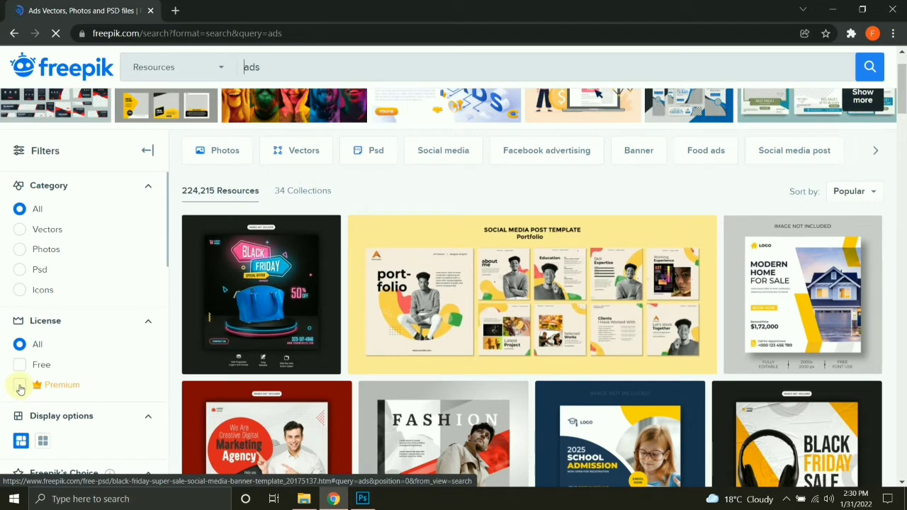
# Step: Filter the ads search results to Premium resources and browse the listed templates
pyautogui.click(20, 385)
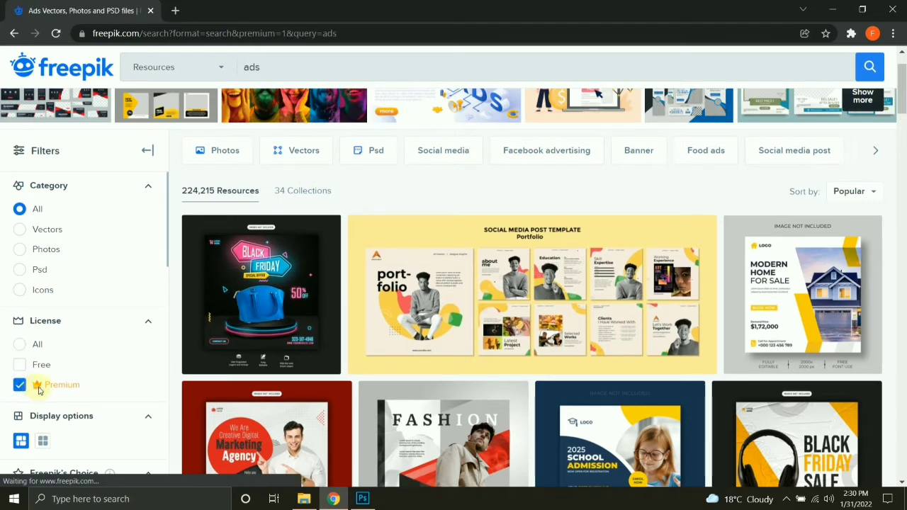
pyautogui.scroll(-2, 206, 301)
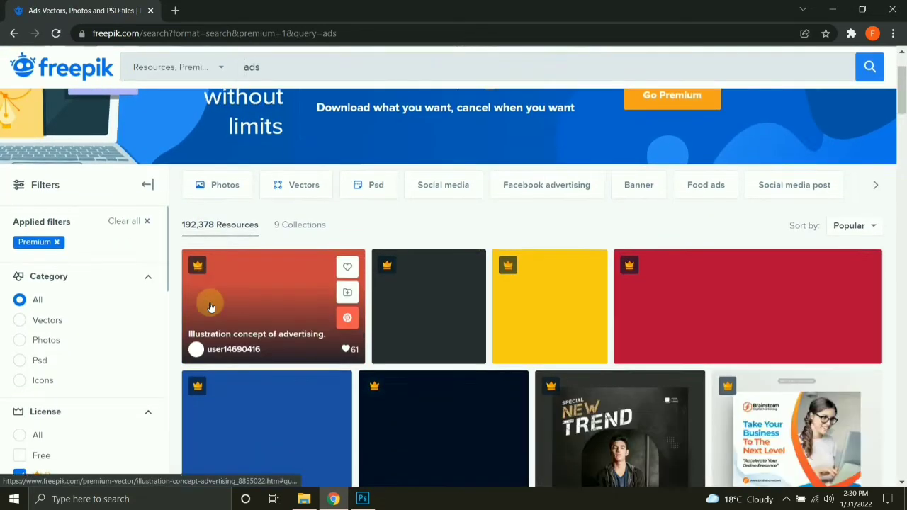
pyautogui.scroll(-1, 211, 307)
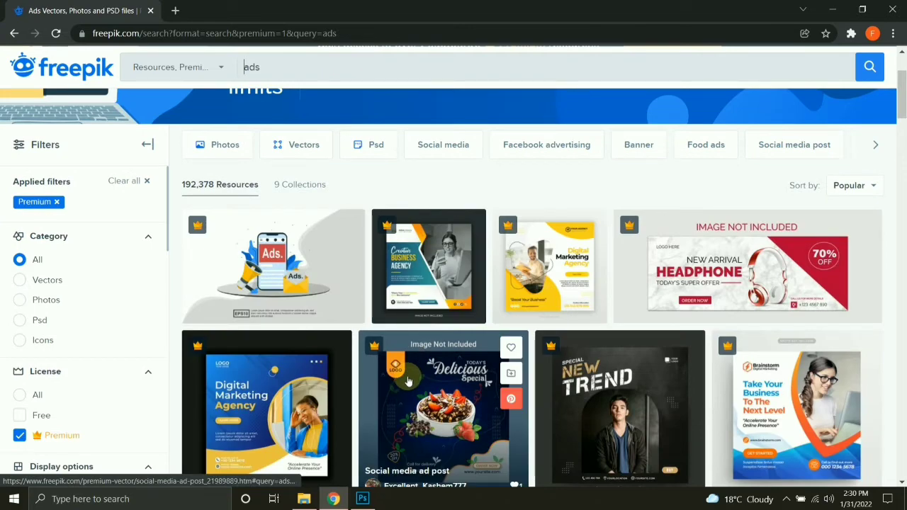
pyautogui.scroll(-2, 407, 381)
pyautogui.scroll(-2, 406, 372)
pyautogui.scroll(4, 402, 358)
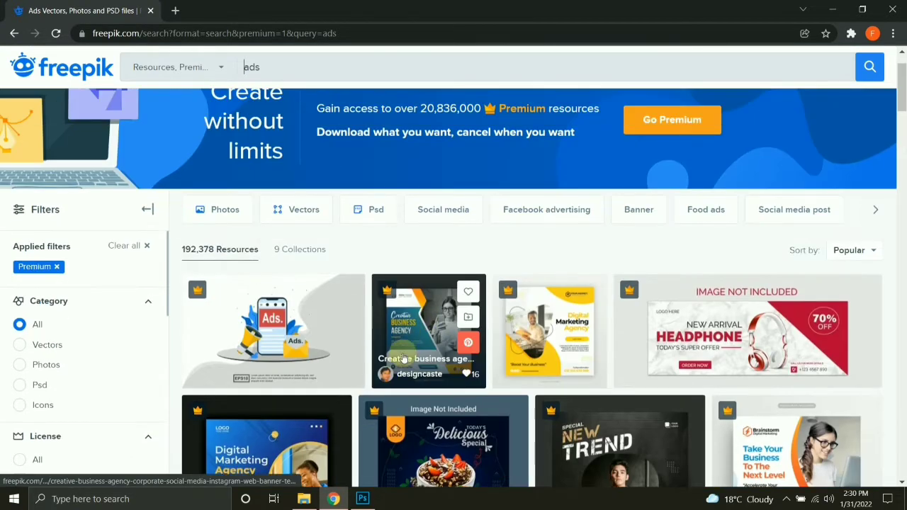
# Step: Open the Creative Business Agency template and save its preview image as a JPEG in the Downloads folder
pyautogui.click(414, 332)
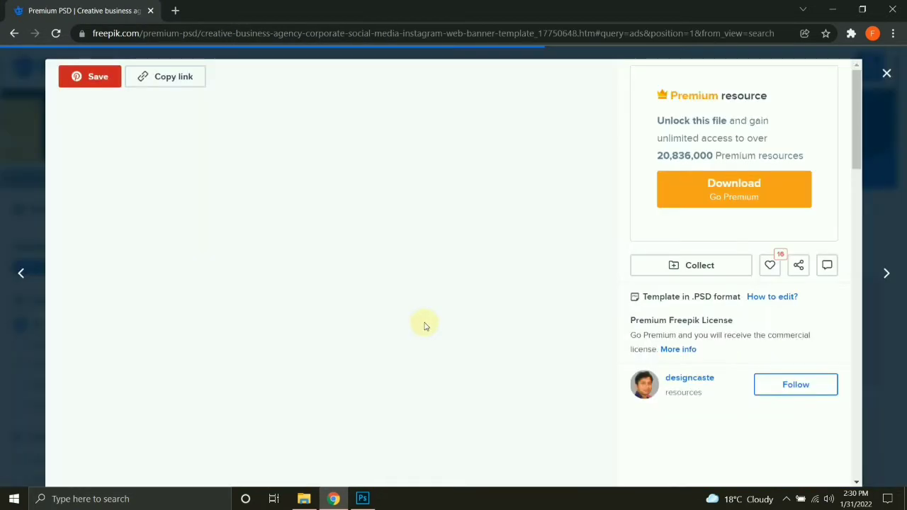
pyautogui.rightClick(366, 211)
pyautogui.click(378, 239)
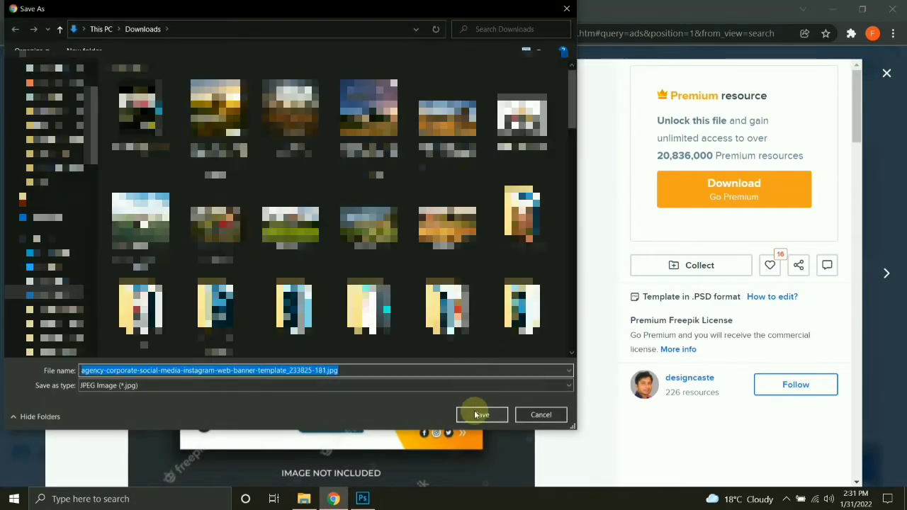
pyautogui.click(477, 413)
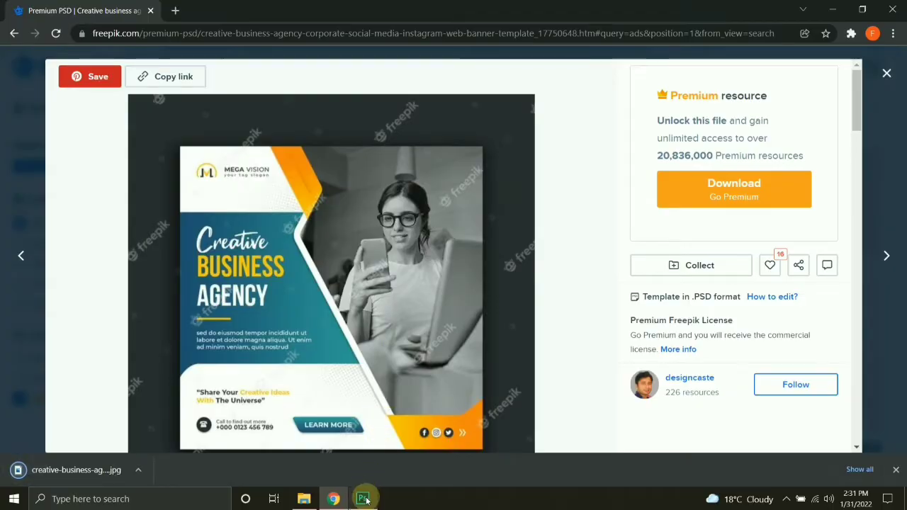
# Step: Switch to Photoshop and create a 3000 x 3000 pixel document at 72 pixels/inch with transparent background contents
pyautogui.click(362, 499)
pyautogui.click(32, 9)
pyautogui.click(43, 19)
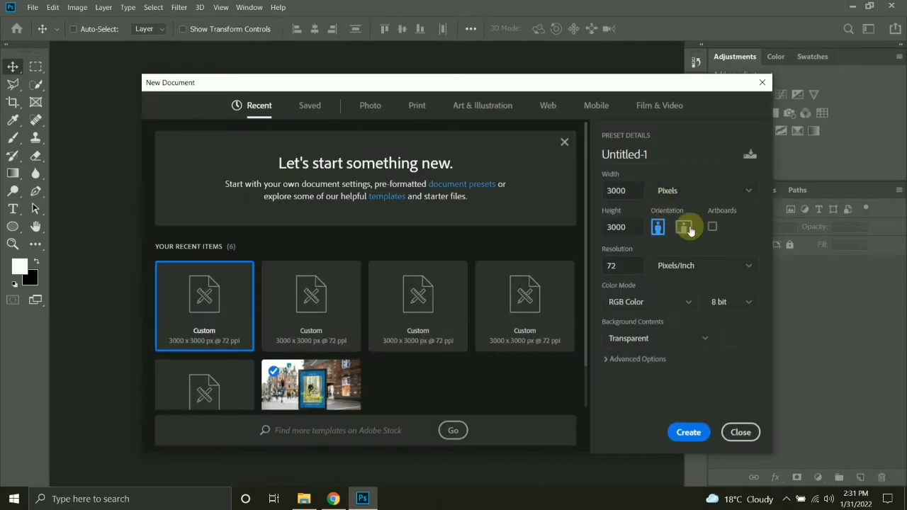
pyautogui.click(609, 192)
pyautogui.click(637, 226)
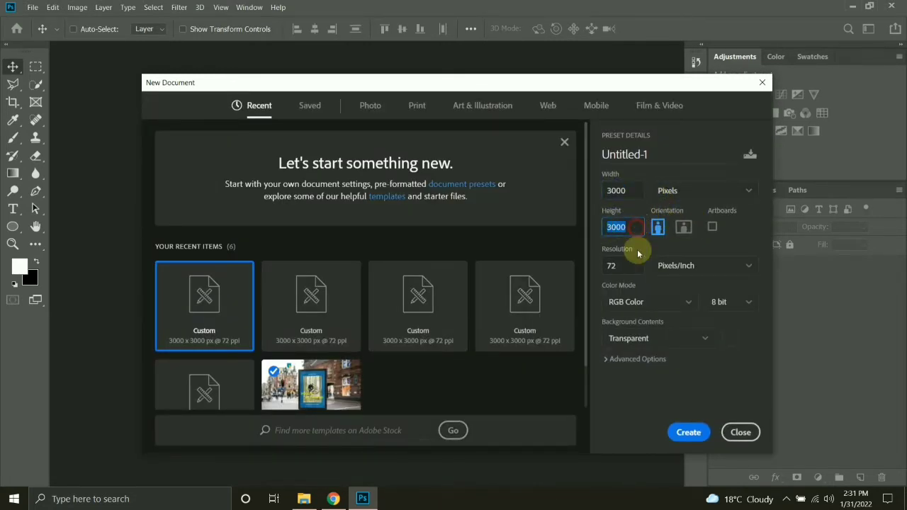
pyautogui.click(689, 431)
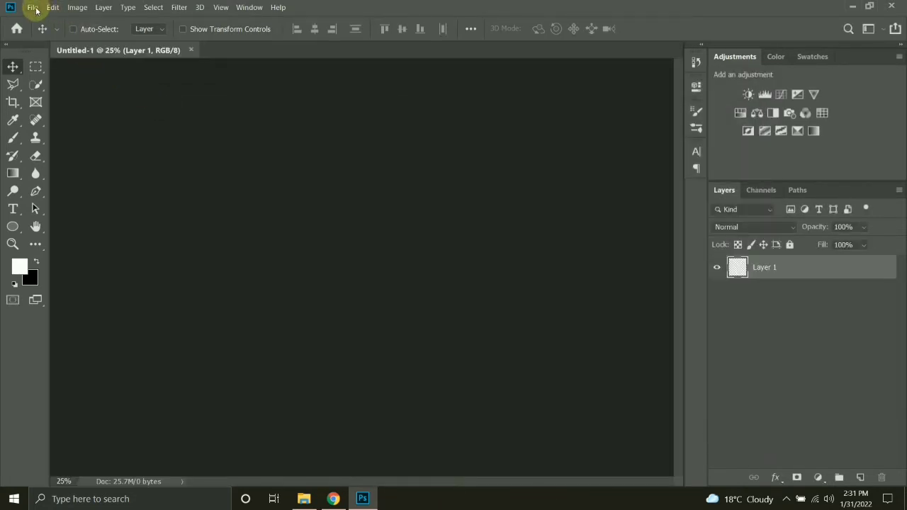
# Step: Place the downloaded template image as an embedded object and scale it to about 642% so the banner fills the canvas
pyautogui.click(34, 8)
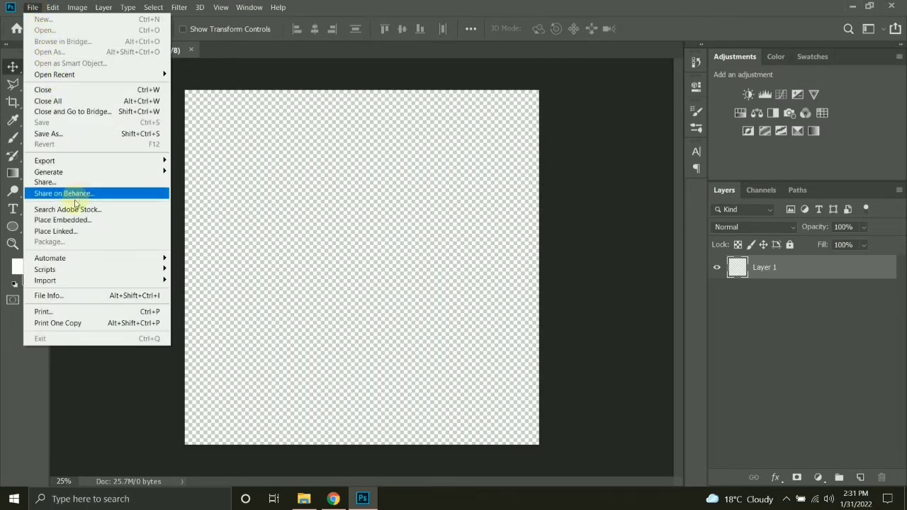
pyautogui.click(64, 220)
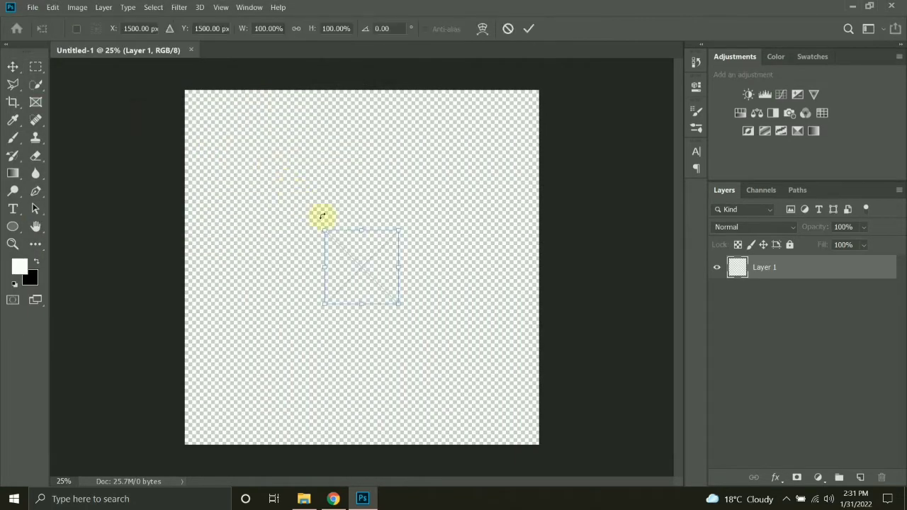
pyautogui.moveTo(399, 232); pyautogui.dragTo(595, 127)
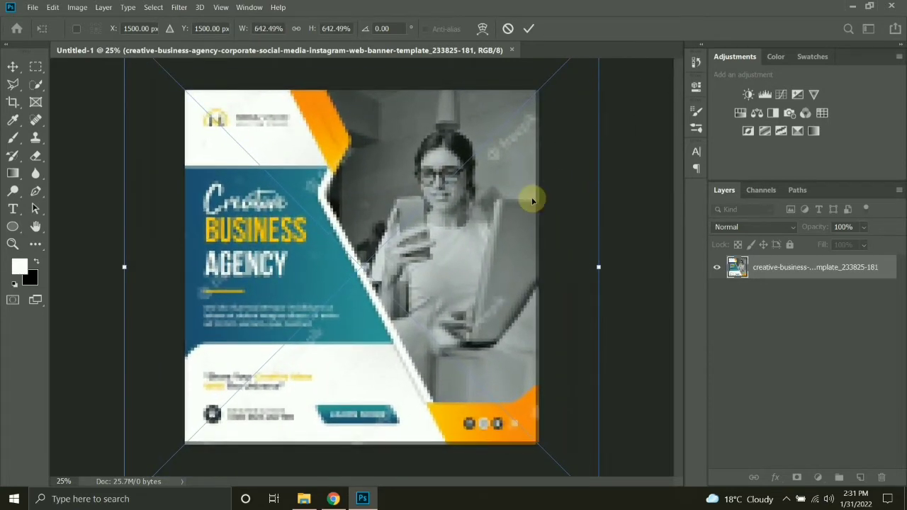
pyautogui.press('Return')
pyautogui.hotkey('ctrl', '0')
pyautogui.hotkey('ctrl', '+')
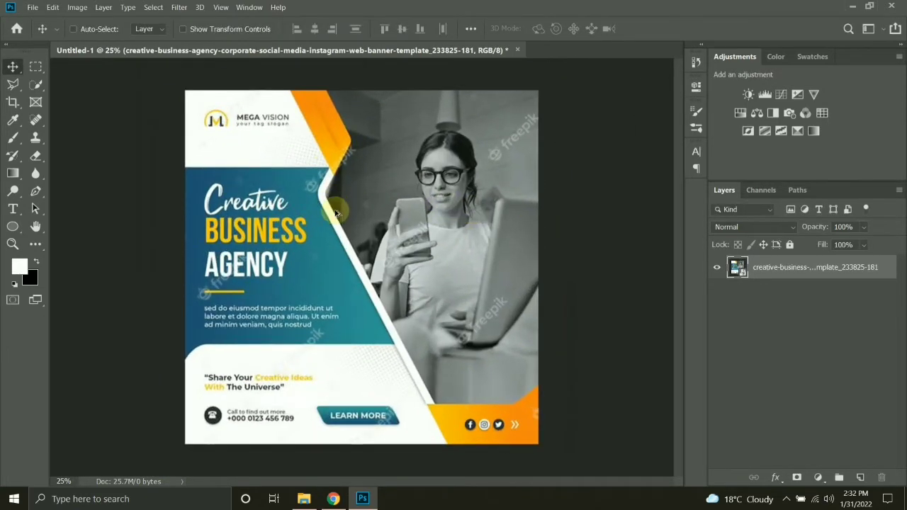
# Step: Add an empty layer above the template and trace the orange band's outer edge with the Pen tool, around both bends
pyautogui.click(327, 165)
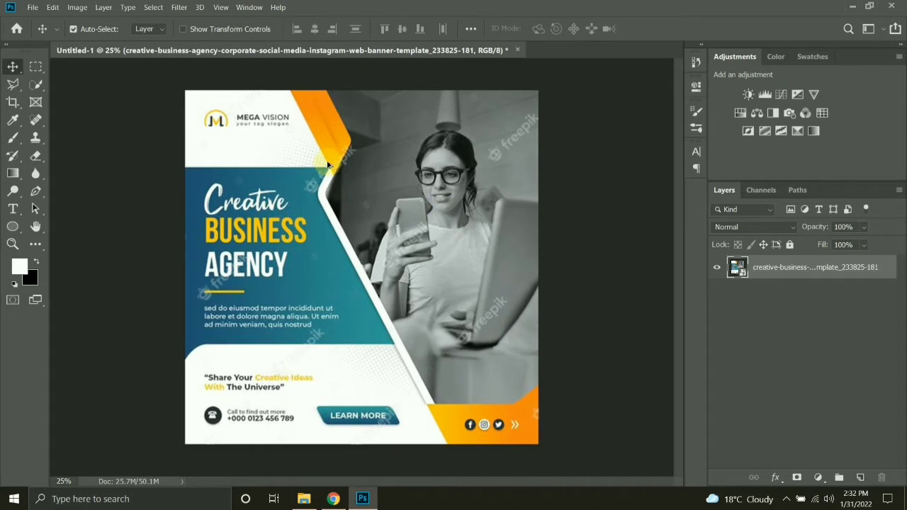
pyautogui.hotkey('ctrl', 'shift', 'alt', 'n')
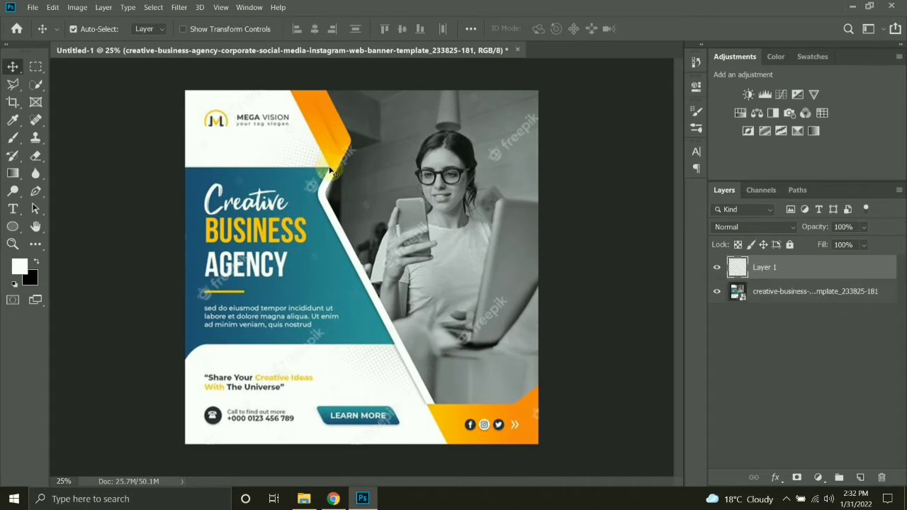
pyautogui.scroll(2, 322, 170)
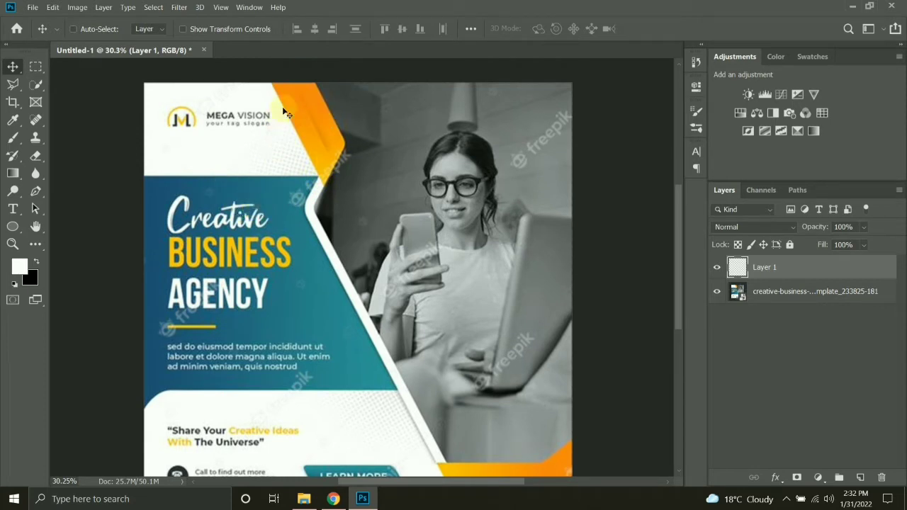
pyautogui.press('p')
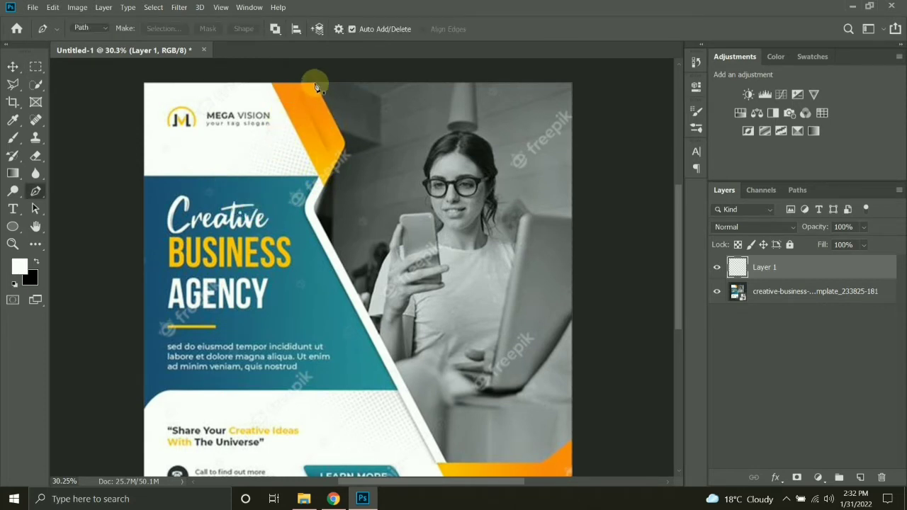
pyautogui.click(314, 84)
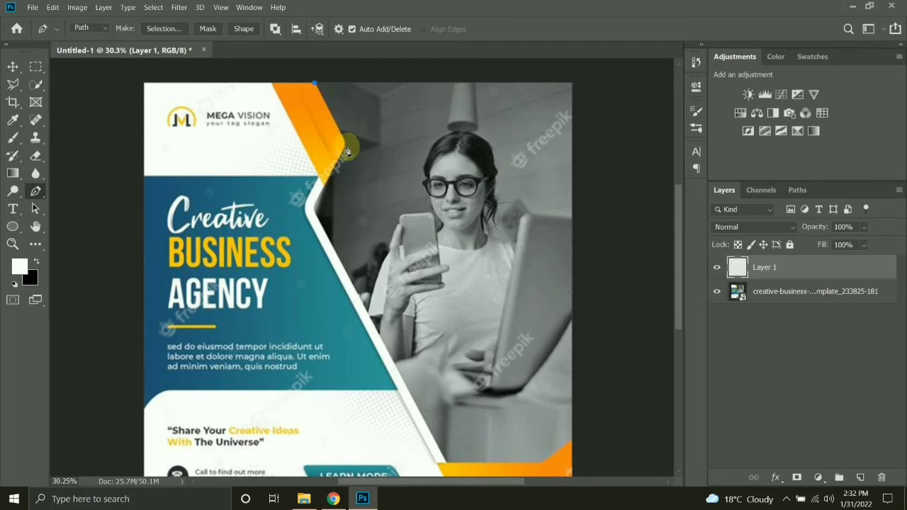
pyautogui.scroll(3, 344, 147)
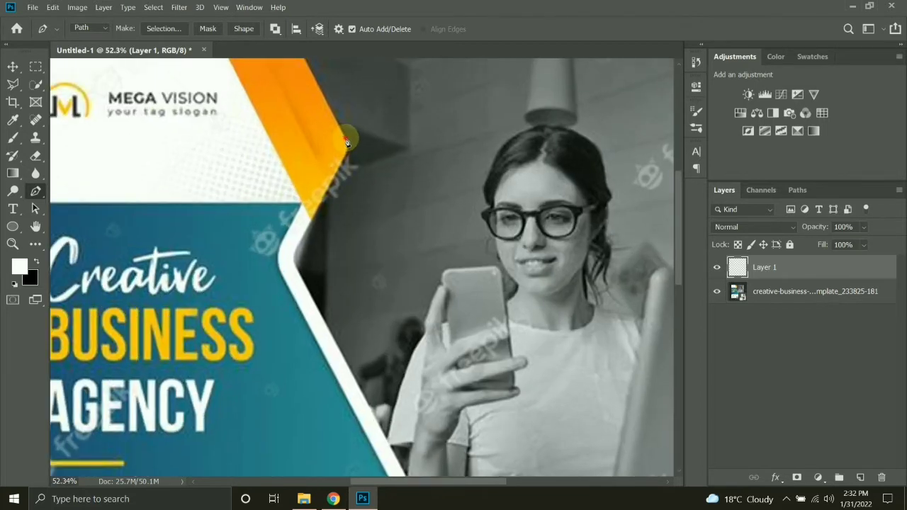
pyautogui.click(345, 138)
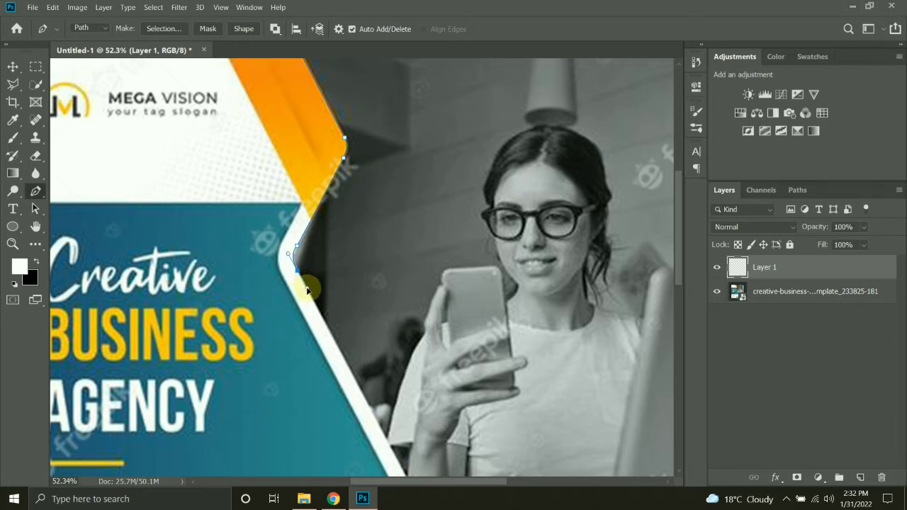
# Step: Continue the path down the white diagonal stripe to the orange footer, back up its inner edge, and close it at the starting point
pyautogui.scroll(-5, 307, 291)
pyautogui.scroll(-3, 358, 338)
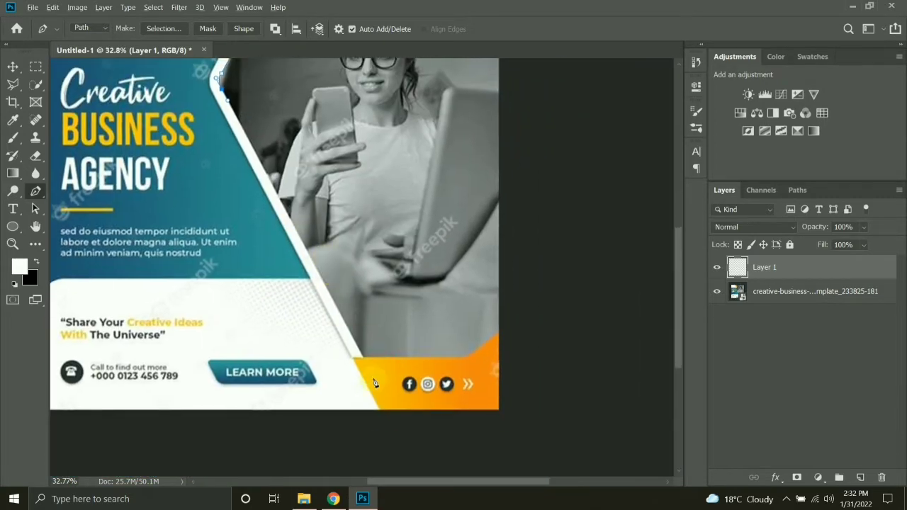
pyautogui.scroll(3, 375, 382)
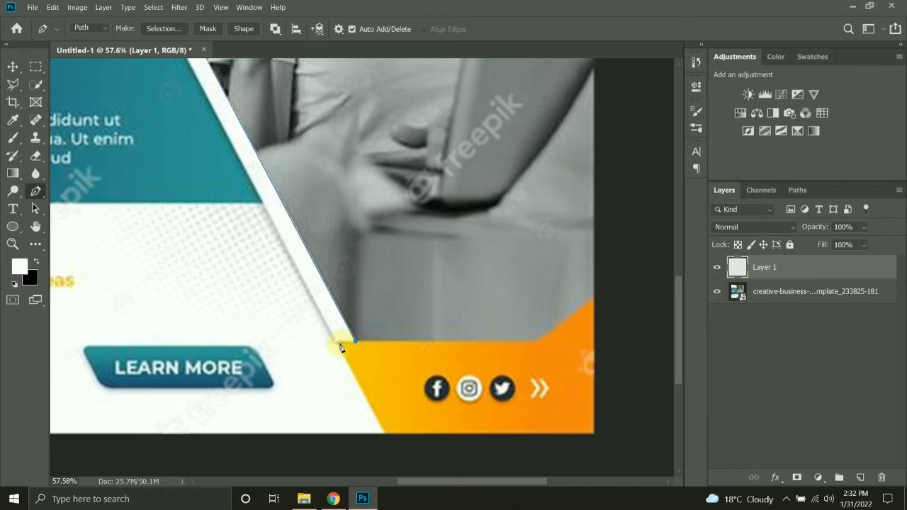
pyautogui.scroll(10, 338, 346)
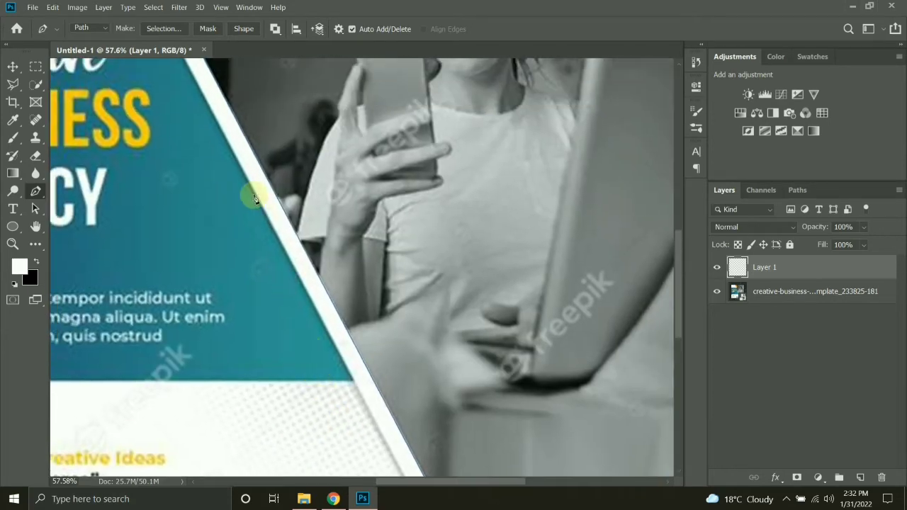
pyautogui.scroll(2, 275, 350)
pyautogui.scroll(1, 278, 269)
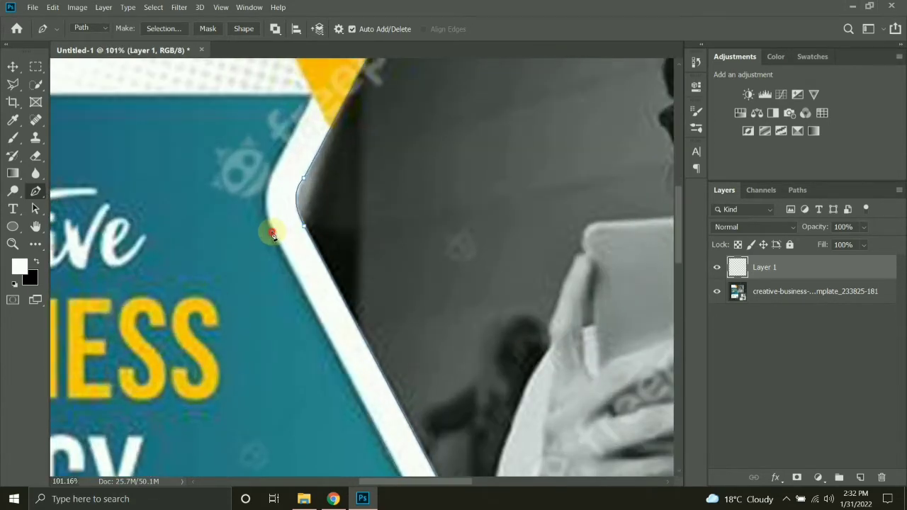
pyautogui.scroll(2, 272, 234)
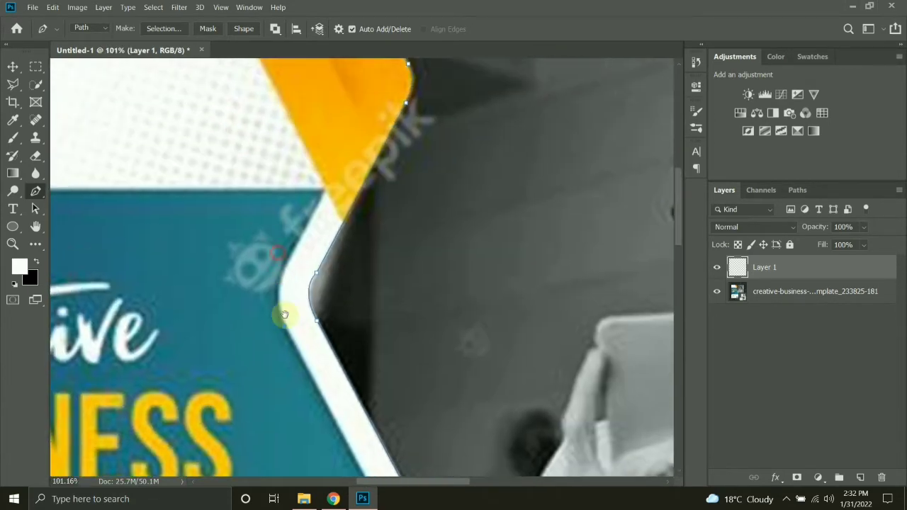
pyautogui.click(296, 246)
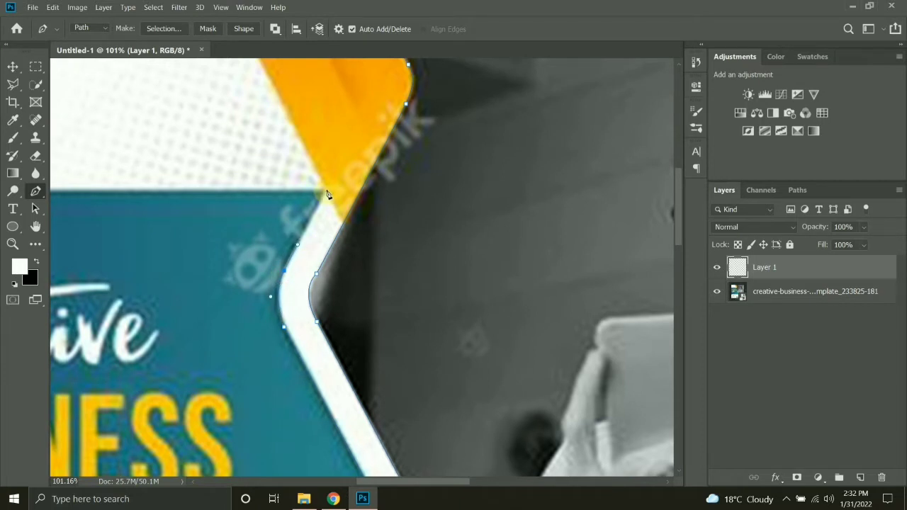
pyautogui.scroll(-2, 321, 163)
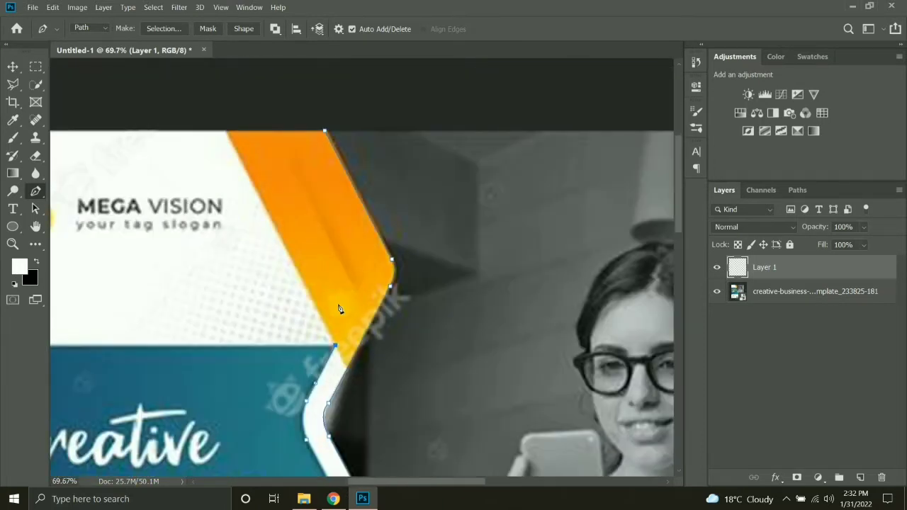
pyautogui.click(226, 132)
pyautogui.click(324, 130)
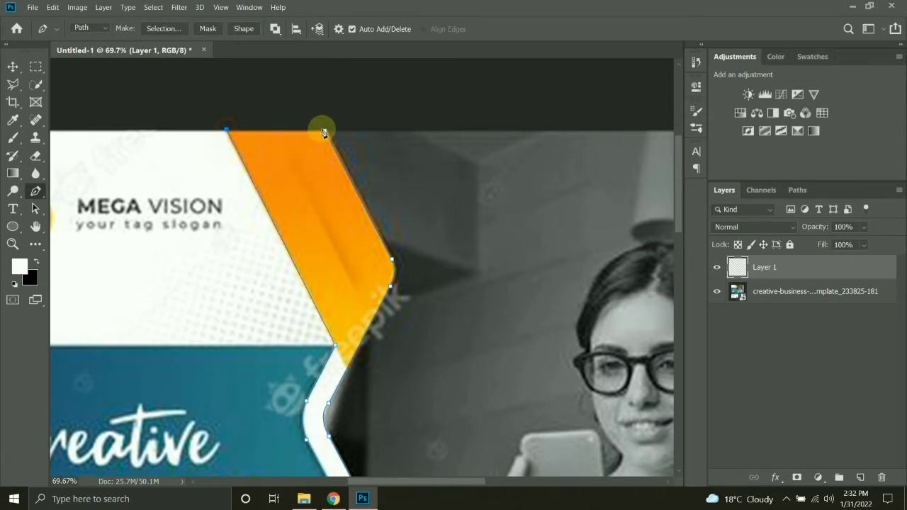
# Step: Convert the path to an anti-aliased selection with 0 px feather, fill it with white on the new layer, and deselect
pyautogui.click(149, 31)
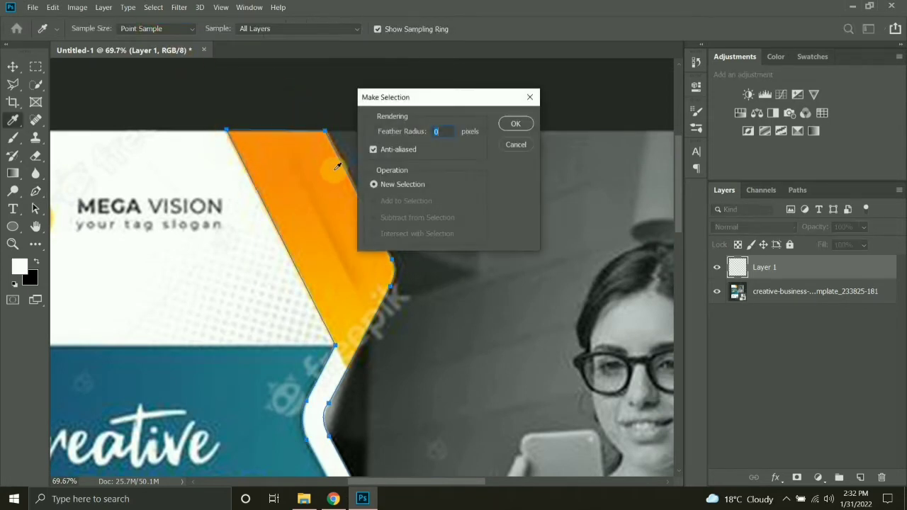
pyautogui.press('Return')
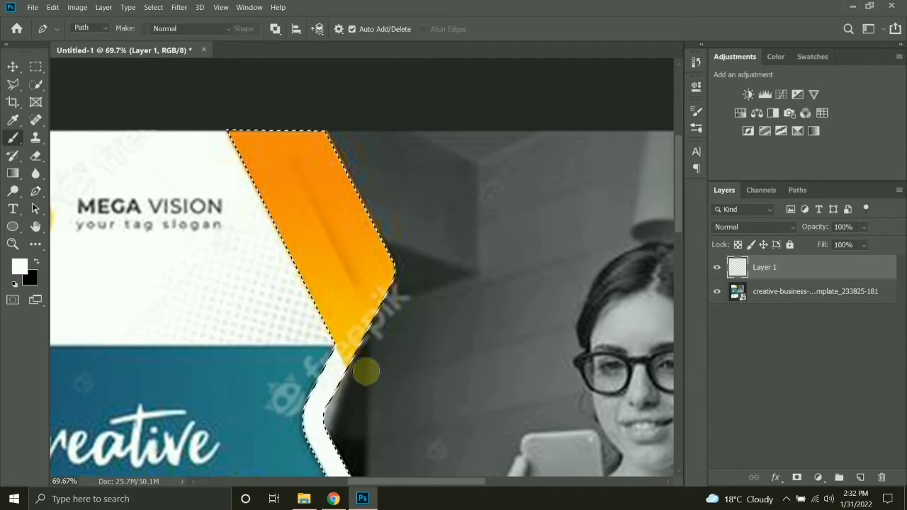
pyautogui.press('b')
pyautogui.hotkey('alt', 'BackSpace')
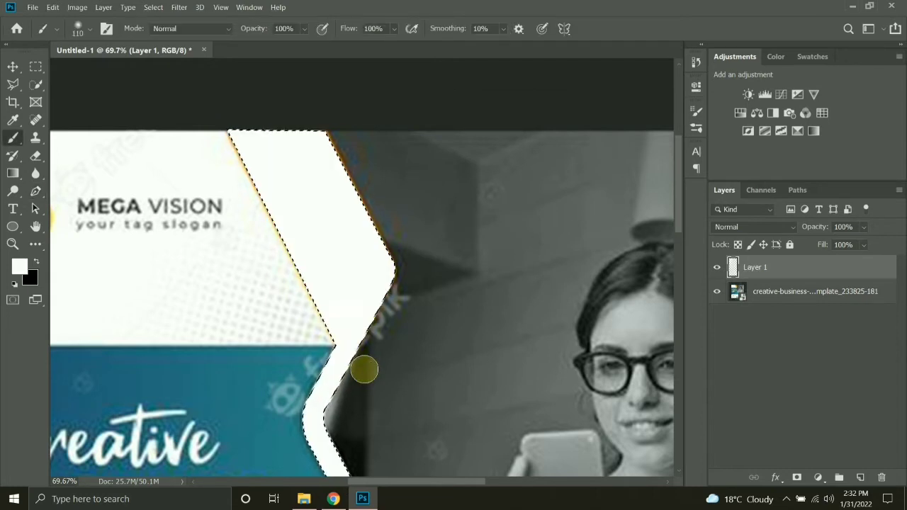
pyautogui.hotkey('ctrl', 'd')
# Step: Hide the white shape layer and start a Pen path from the orange band's upper inner corner down to its lower tip
pyautogui.scroll(1, 357, 351)
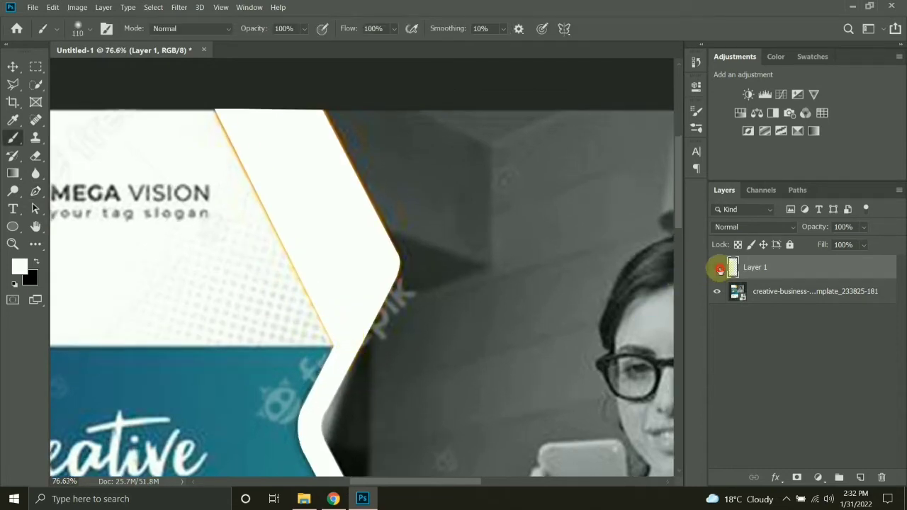
pyautogui.click(717, 268)
pyautogui.scroll(2, 346, 323)
pyautogui.press('p')
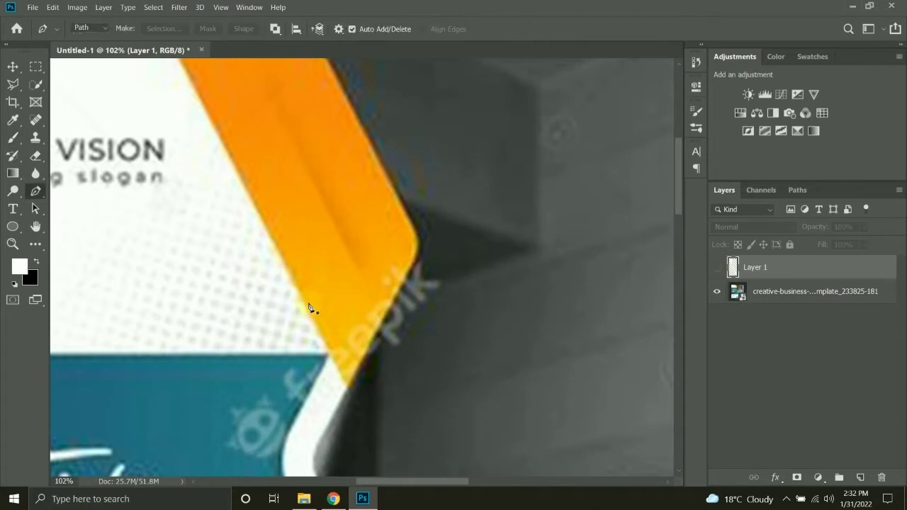
pyautogui.moveTo(244, 184); pyautogui.dragTo(255, 222)
pyautogui.click(182, 78)
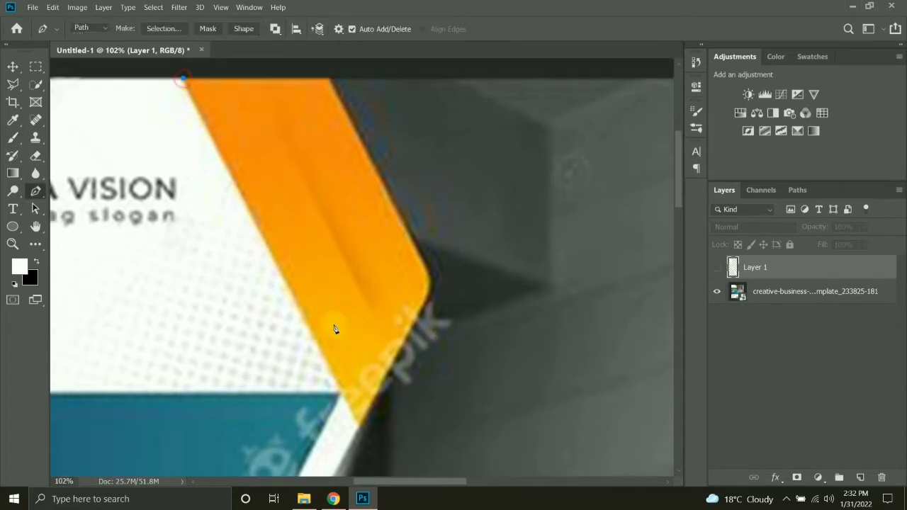
pyautogui.click(361, 429)
# Step: Continue the Pen path loosely around the outside of the orange band back over its top, and convert it to a selection
pyautogui.click(468, 352)
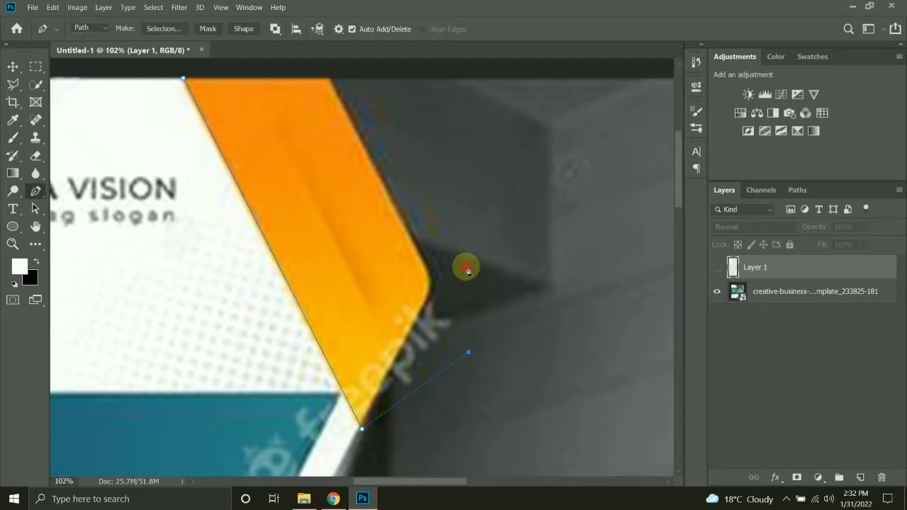
pyautogui.click(465, 266)
pyautogui.click(423, 157)
pyautogui.click(348, 66)
pyautogui.click(221, 64)
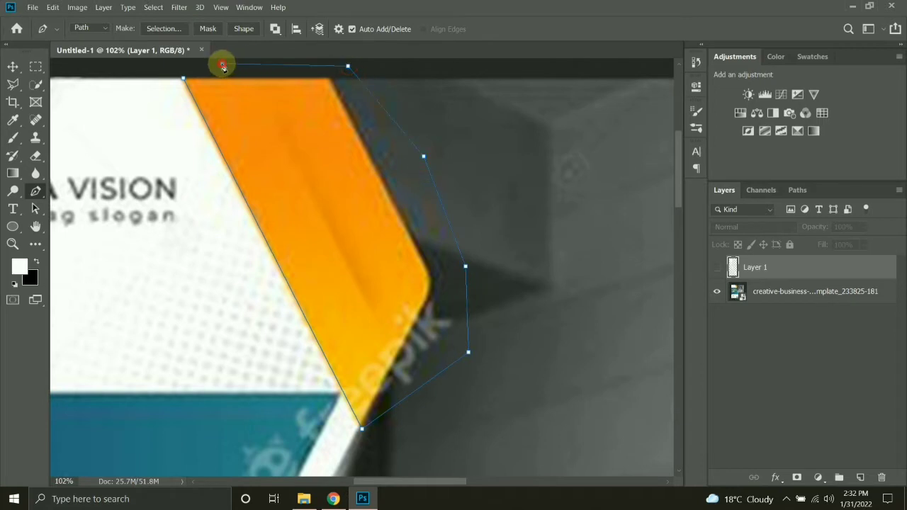
pyautogui.click(164, 28)
pyautogui.press('Return')
# Step: Show the white shape layer again and add a new empty layer clipped to it for painting with the Brush
pyautogui.press('b')
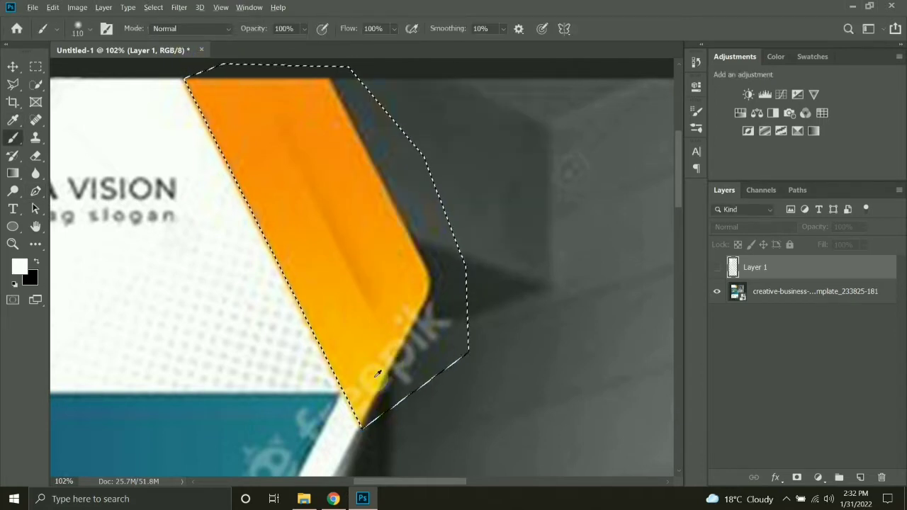
pyautogui.click(715, 272)
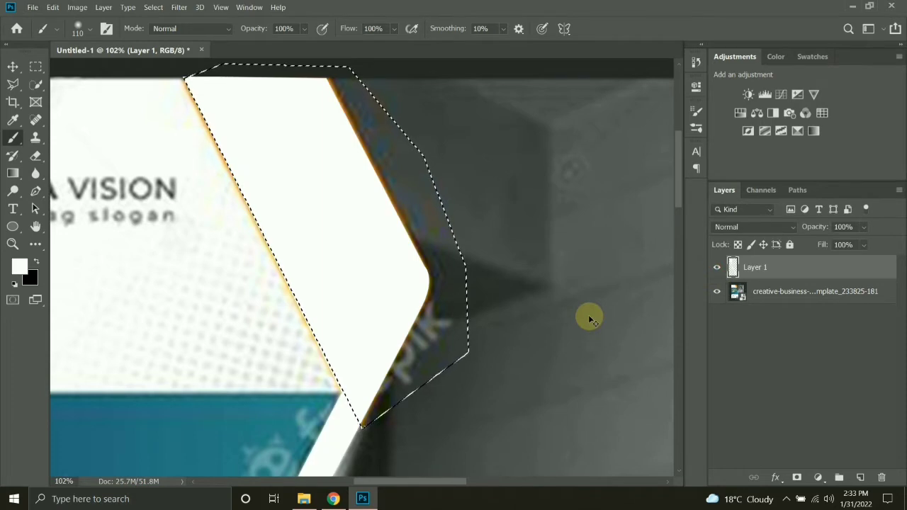
pyautogui.hotkey('ctrl', 'alt', 'shift', 'n')
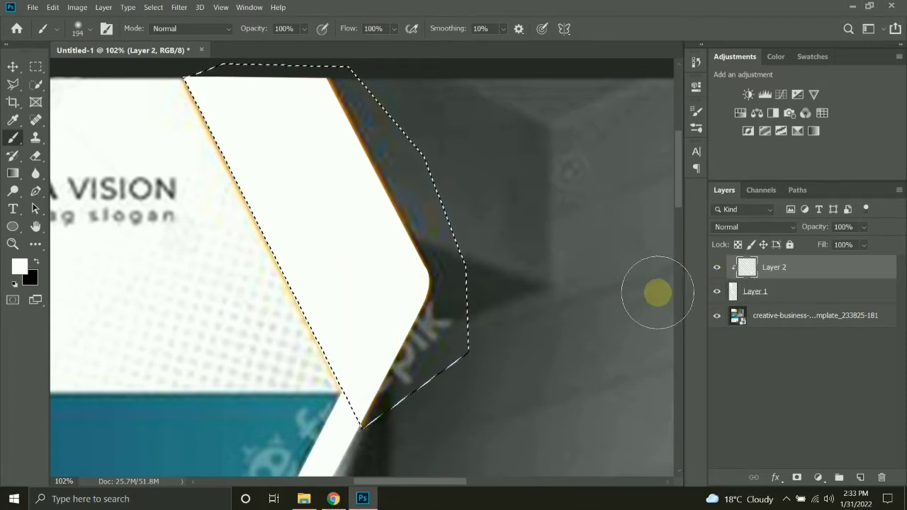
# Step: Sample the template band's yellow as foreground and its orange as background colour, hiding the white shape only while sampling
pyautogui.click(718, 292)
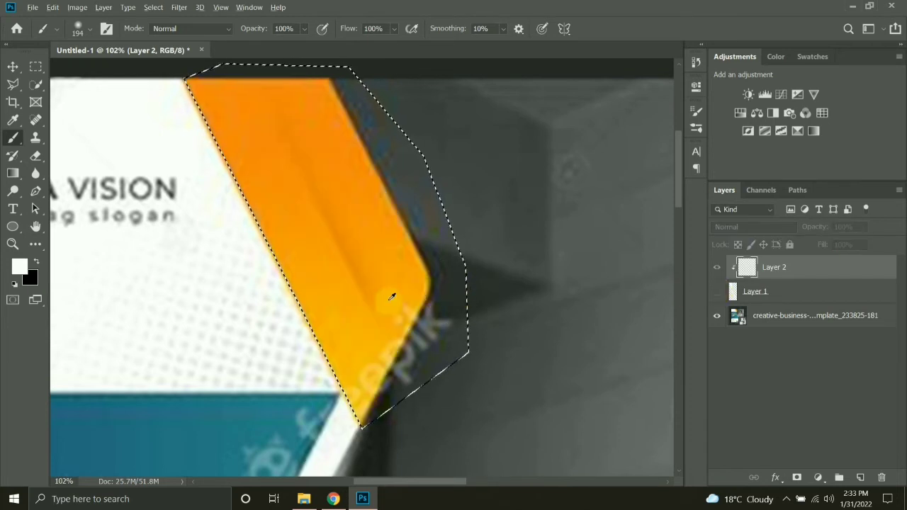
pyautogui.press('x')
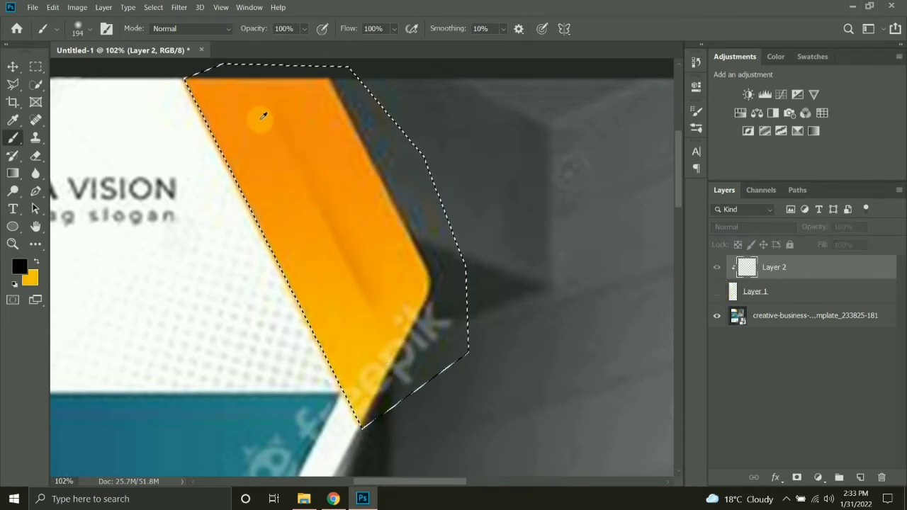
pyautogui.keyDown('alt'); pyautogui.click(255, 102); pyautogui.keyUp('alt')
pyautogui.press('x')
pyautogui.click(719, 291)
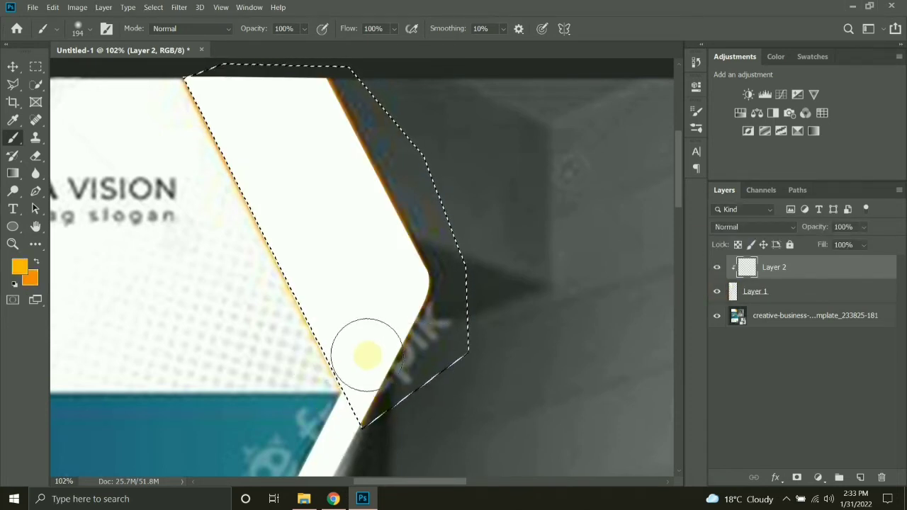
# Step: Paint the clipped layer with a large soft brush, yellow over the band's lower part and orange over its upper part, and deselect
pyautogui.keyDown('alt'); pyautogui.moveTo(358, 331); pyautogui.dragTo(391, 335); pyautogui.keyUp('alt')
pyautogui.click(360, 398)
pyautogui.moveTo(432, 311)
pyautogui.mouseDown()
pyautogui.moveTo(395, 263)
pyautogui.moveTo(340, 233)
pyautogui.mouseUp()
pyautogui.press('x')
pyautogui.moveTo(213, 92)
pyautogui.mouseDown()
pyautogui.moveTo(384, 101)
pyautogui.moveTo(173, 180)
pyautogui.moveTo(366, 207)
pyautogui.moveTo(315, 237)
pyautogui.mouseUp()
pyautogui.press('x')
pyautogui.keyDown('alt'); pyautogui.moveTo(374, 312); pyautogui.dragTo(480, 304); pyautogui.keyUp('alt')
pyautogui.click(437, 334)
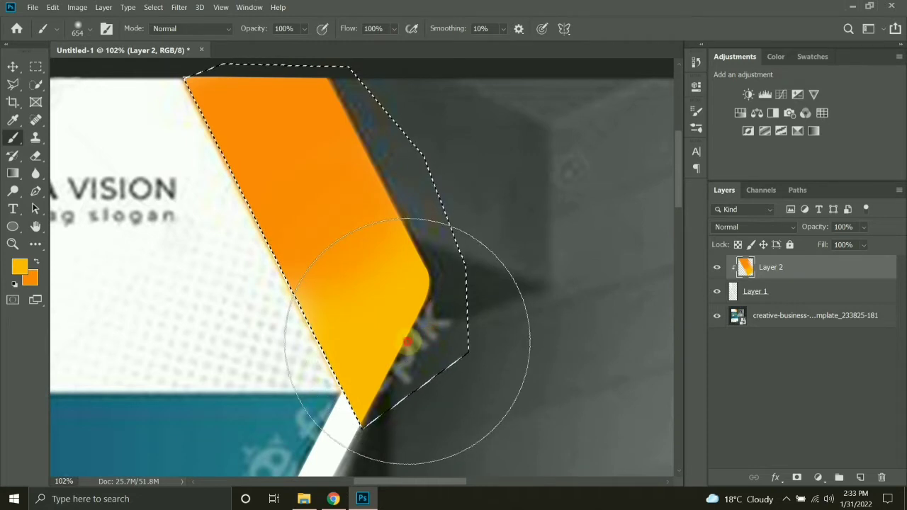
pyautogui.scroll(-5, 366, 319)
pyautogui.hotkey('ctrl', 'd')
pyautogui.scroll(-2, 367, 316)
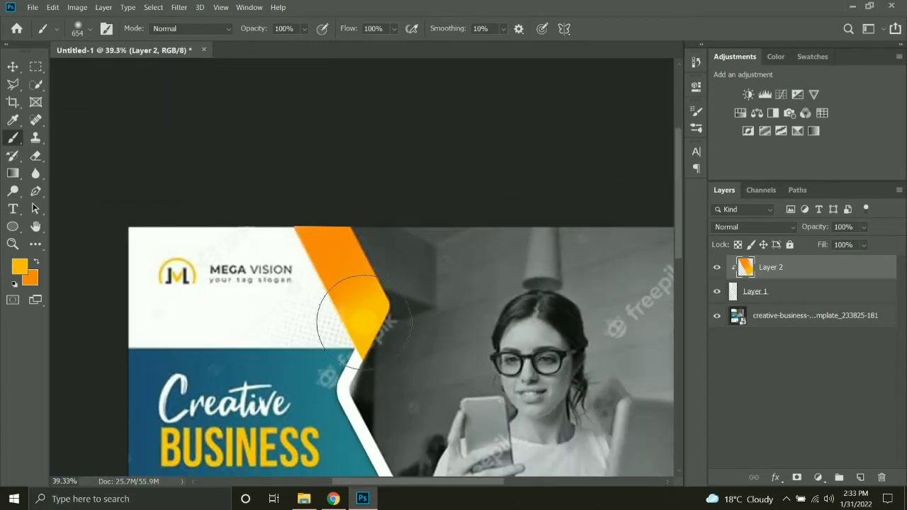
# Step: Switch to the Move tool and select the template image layer
pyautogui.click(13, 67)
pyautogui.moveTo(282, 267); pyautogui.dragTo(311, 187)
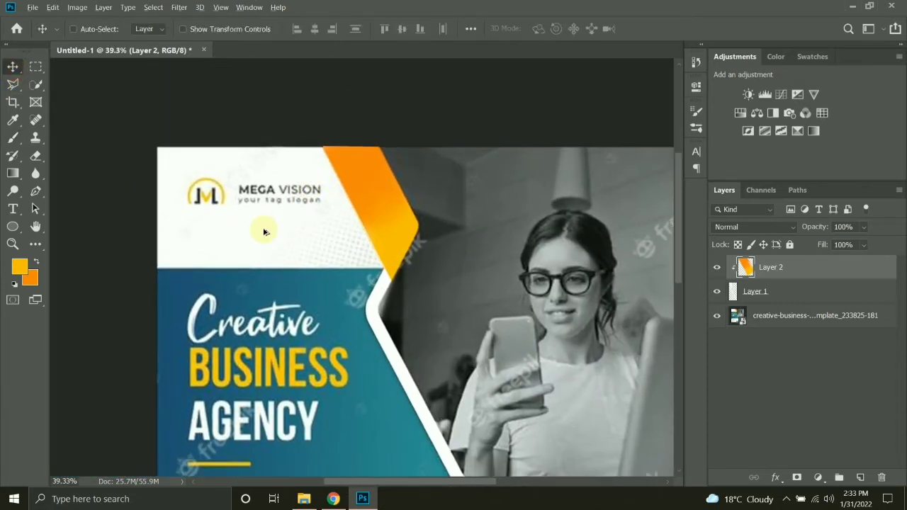
pyautogui.scroll(-1, 264, 231)
pyautogui.click(764, 319)
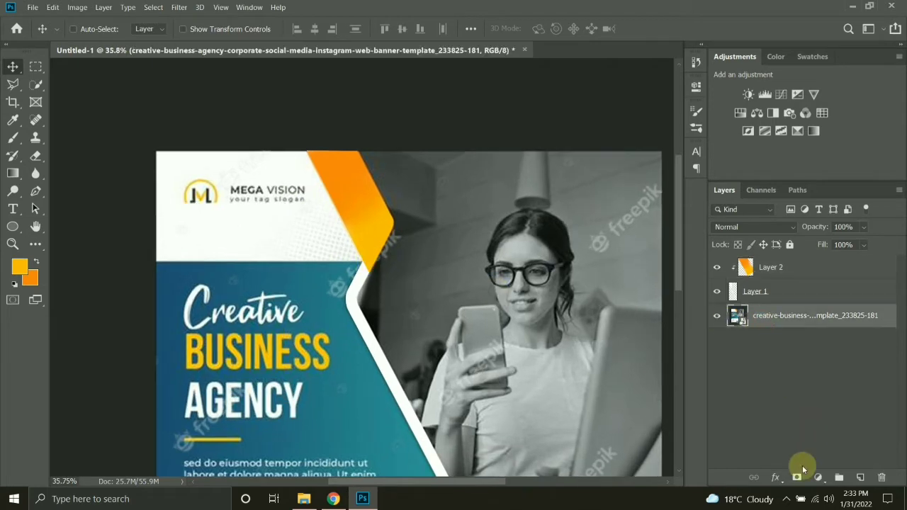
pyautogui.click(816, 479)
pyautogui.click(761, 282)
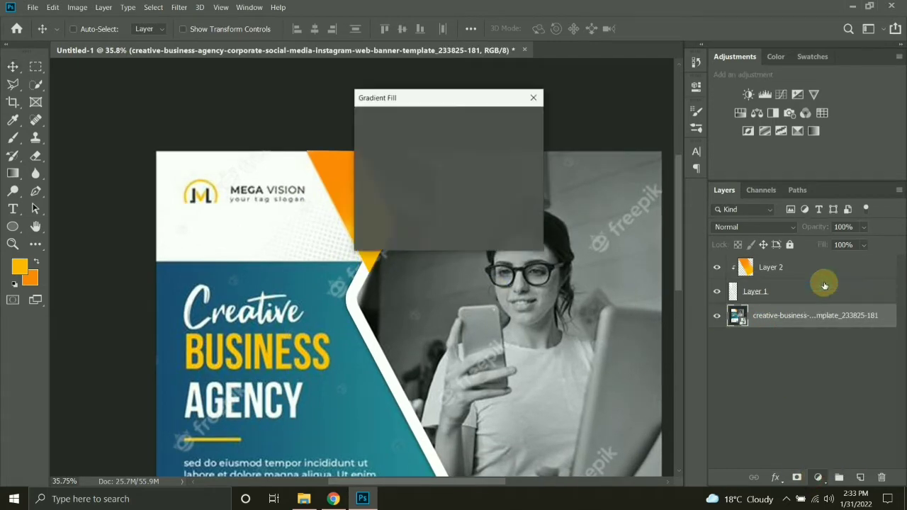
pyautogui.press('Escape')
# Step: Add a white Solid Color fill layer directly above the template image and hide it
pyautogui.click(818, 478)
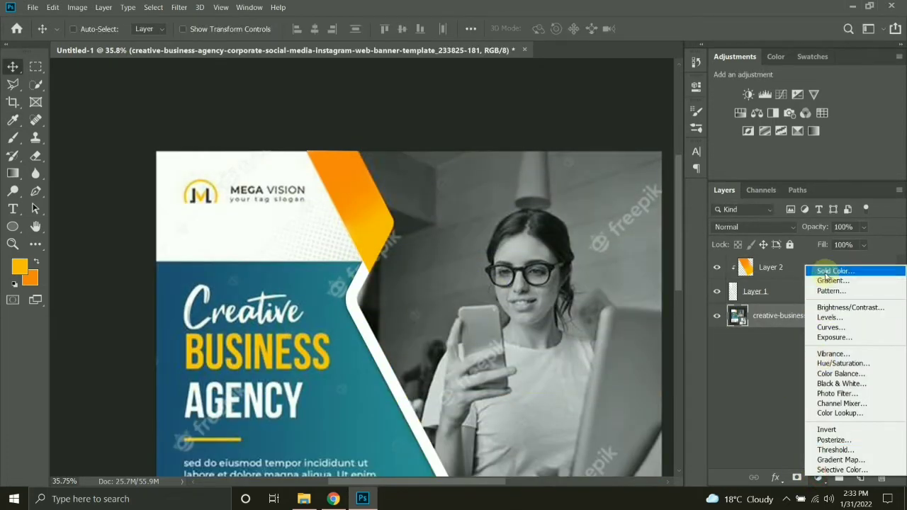
pyautogui.click(824, 272)
pyautogui.moveTo(631, 166); pyautogui.dragTo(576, 119)
pyautogui.press('Return')
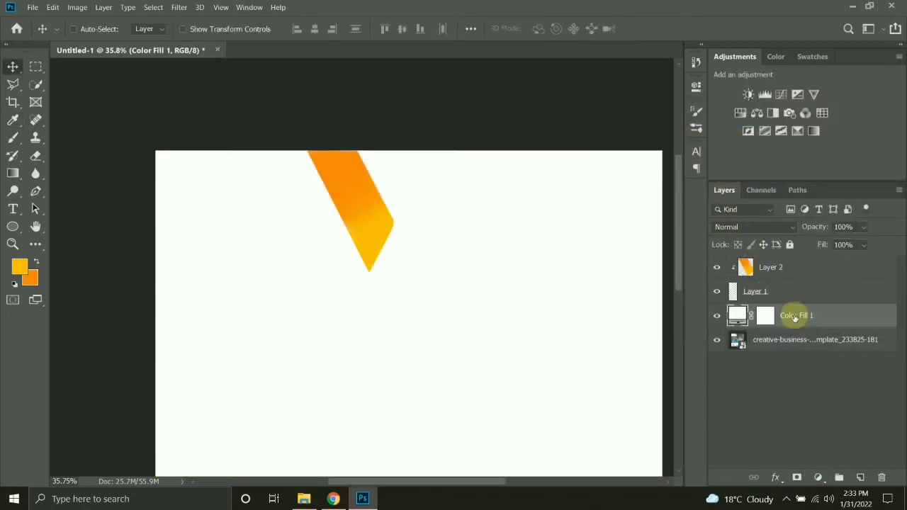
pyautogui.click(719, 315)
# Step: Draw a rectangular marquee over the blue panel, from the canvas edge past the white stripe and down to the quote text
pyautogui.scroll(5, 491, 290)
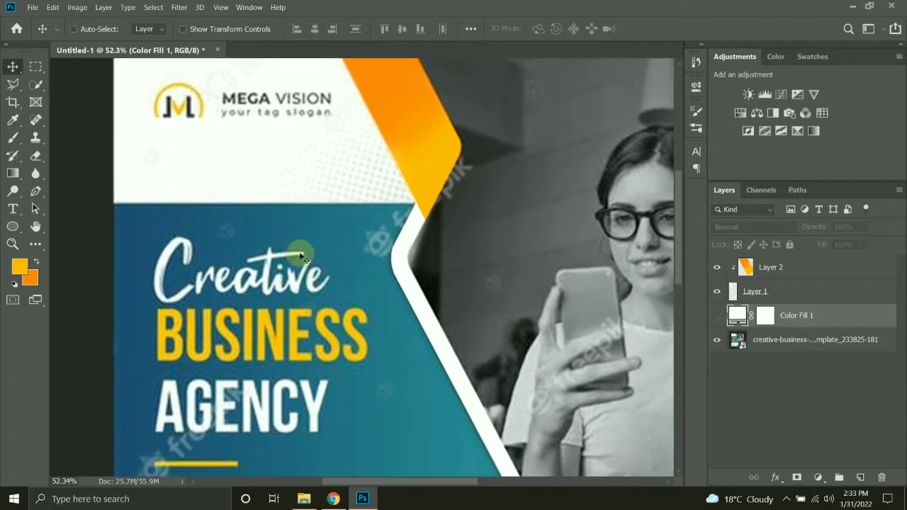
pyautogui.scroll(-5, 301, 256)
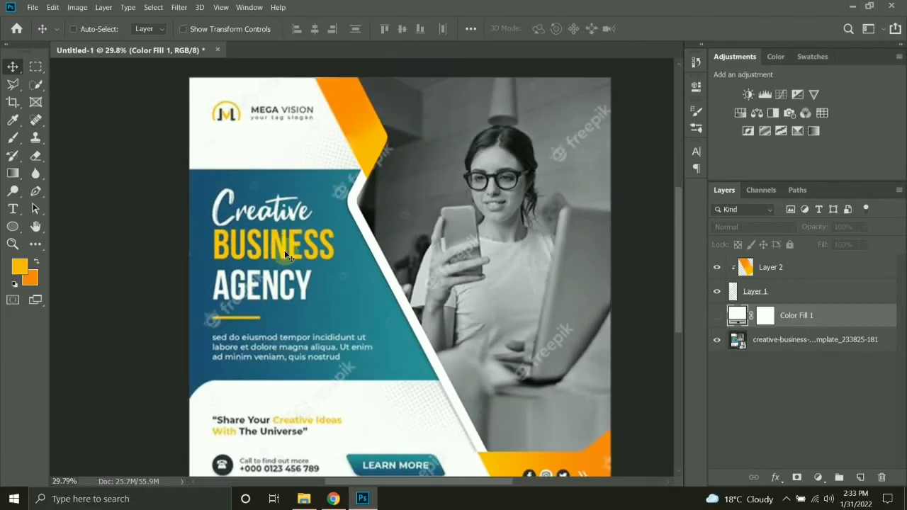
pyautogui.press('m')
pyautogui.scroll(-2, 287, 258)
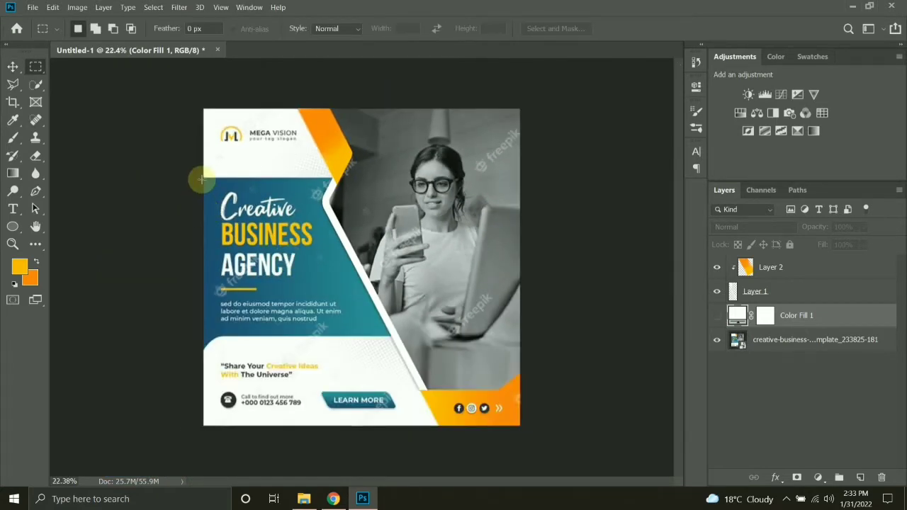
pyautogui.moveTo(201, 178); pyautogui.dragTo(400, 369)
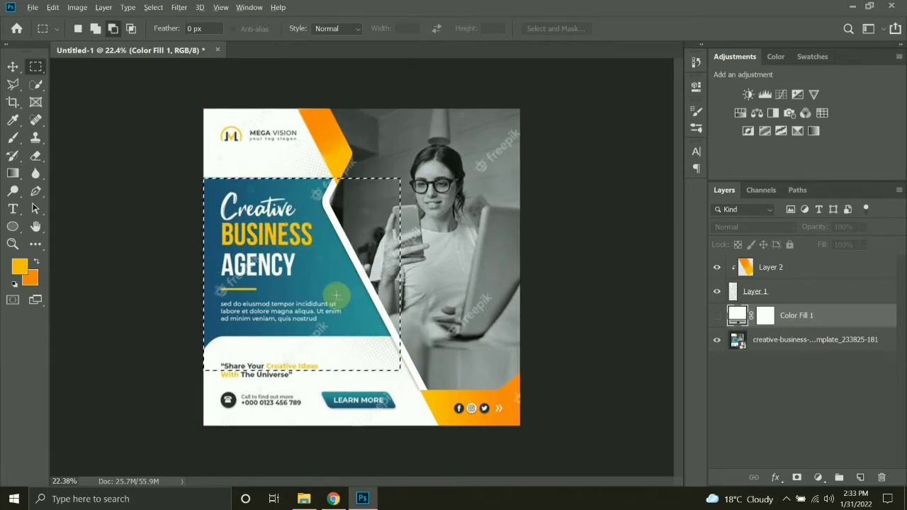
pyautogui.scroll(2, 334, 298)
pyautogui.moveTo(293, 290); pyautogui.dragTo(333, 299)
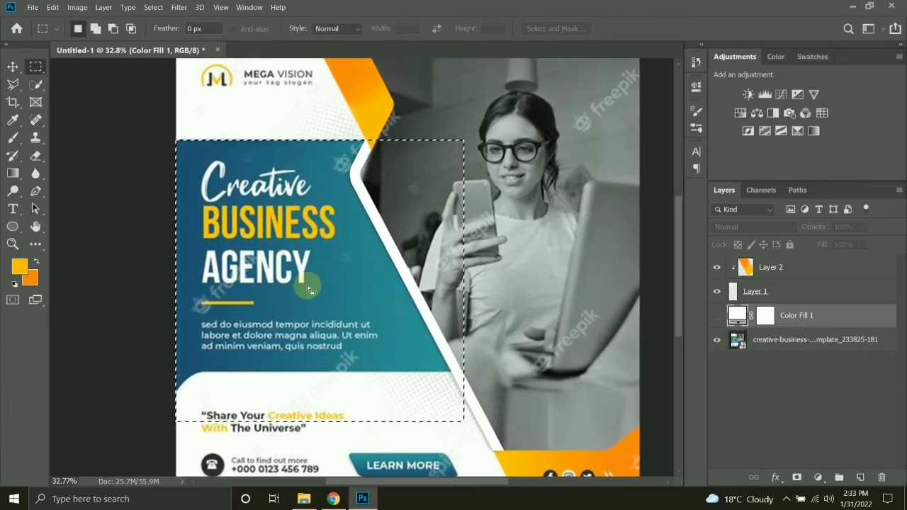
# Step: Sample the blue panel's dark blue and teal as the working colours and add a new layer above the white fill layer
pyautogui.press('b')
pyautogui.keyDown('alt'); pyautogui.click(192, 178); pyautogui.keyUp('alt')
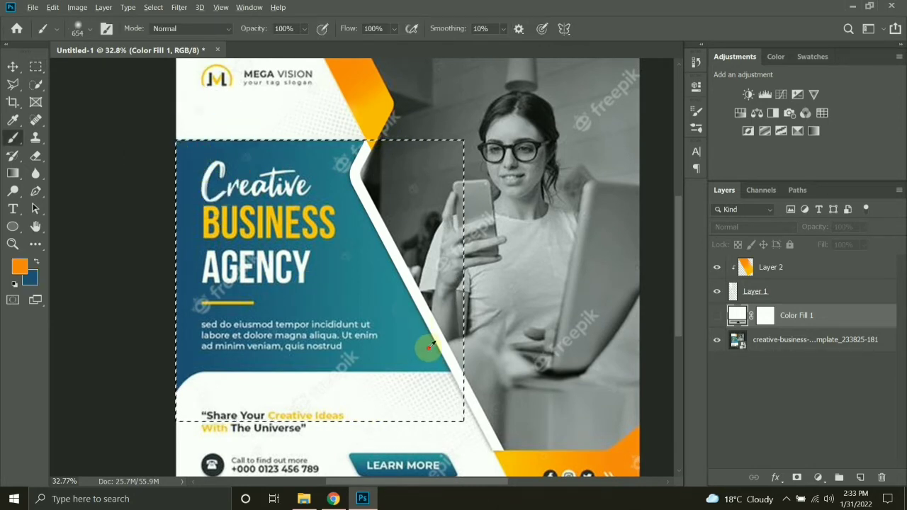
pyautogui.hotkey('ctrl', 'shift', 'alt', 'n')
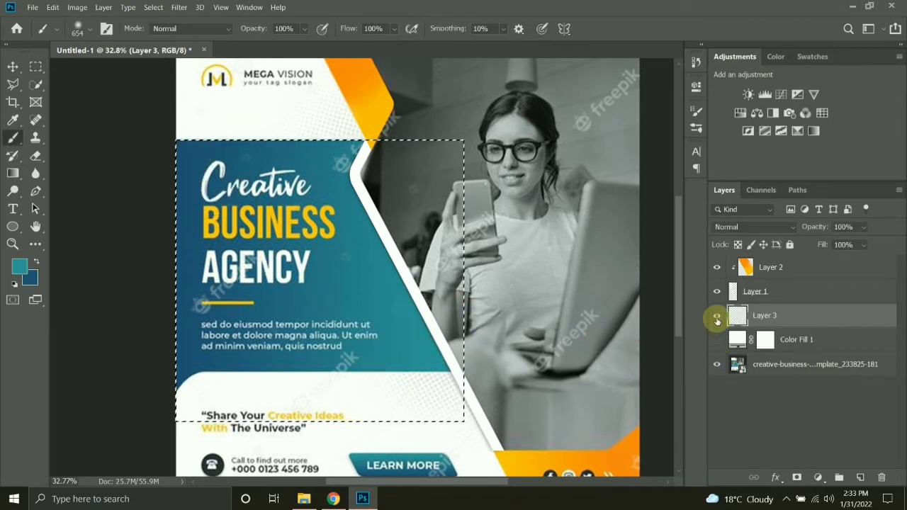
# Step: Fill the marquee with a linear foreground-to-background gradient running horizontally from dark blue to teal, and deselect
pyautogui.press('g')
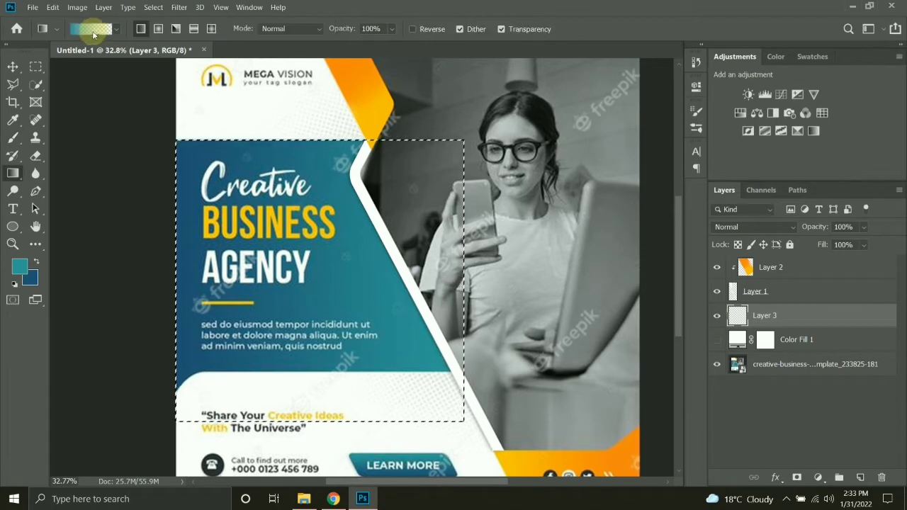
pyautogui.click(96, 35)
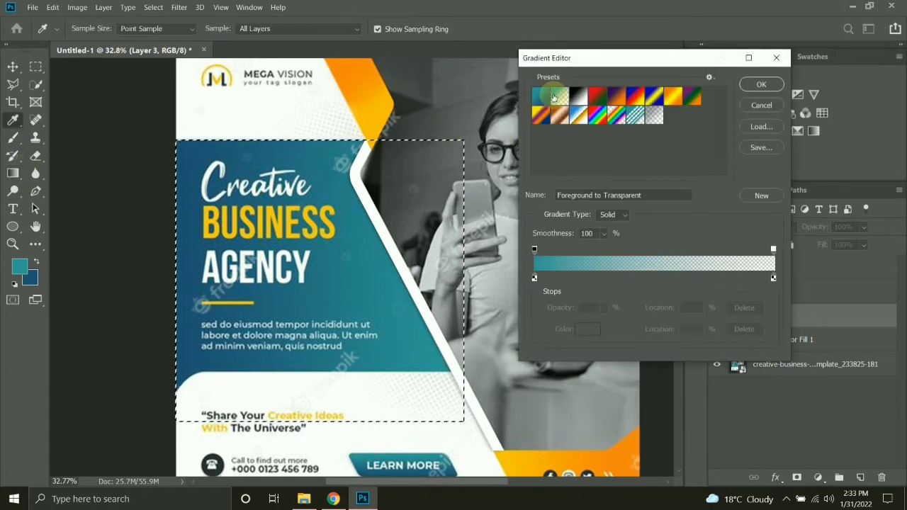
pyautogui.click(538, 88)
pyautogui.press('Return')
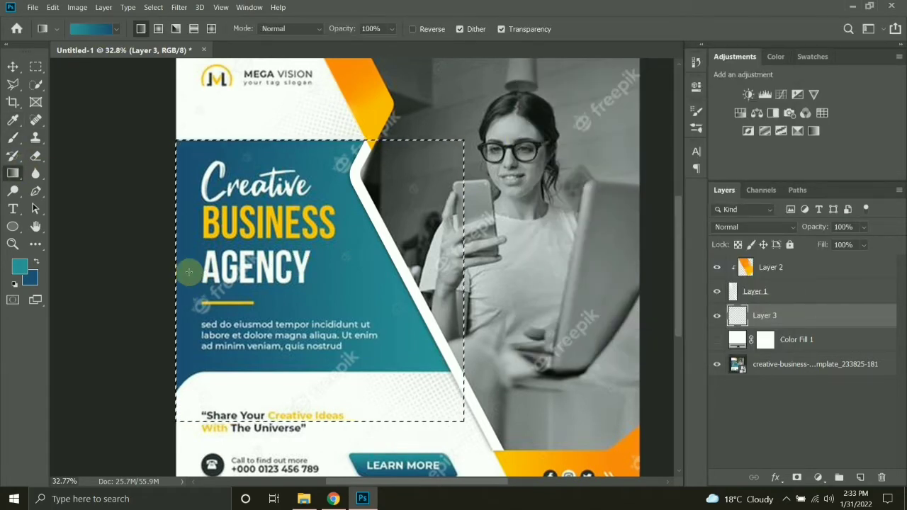
pyautogui.press('x')
pyautogui.moveTo(176, 292); pyautogui.dragTo(476, 316)
pyautogui.hotkey('ctrl', 'd')
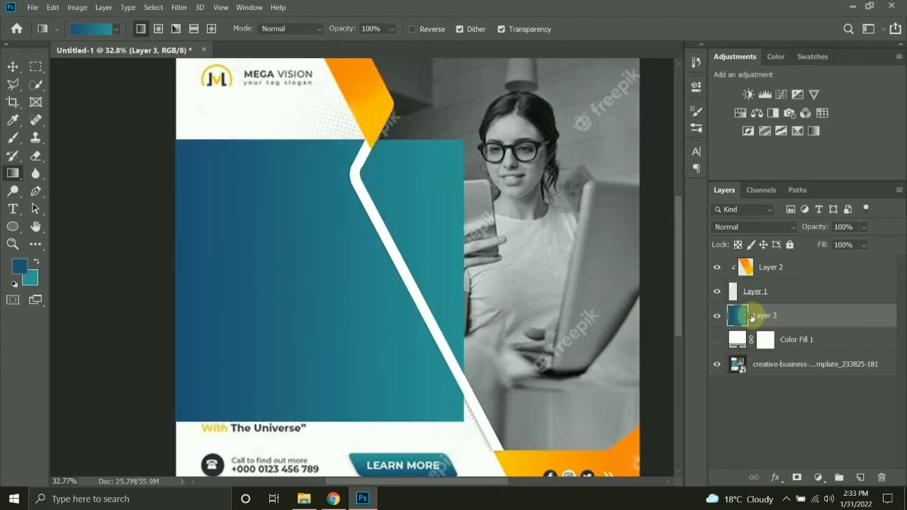
# Step: Select the gradient's overhang beyond the white stripe with the Polygonal Lasso, following the stripe's centre and looping over the photo
pyautogui.click(14, 66)
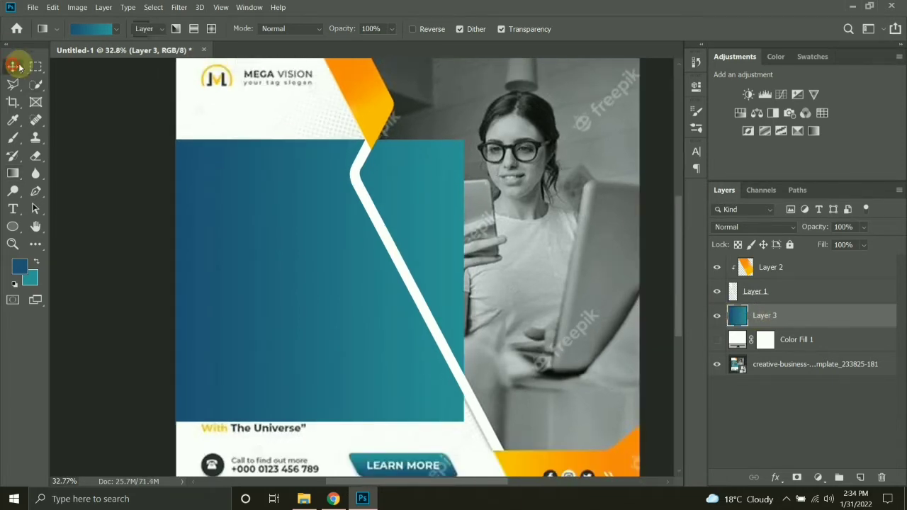
pyautogui.moveTo(358, 167); pyautogui.dragTo(356, 168)
pyautogui.press('l')
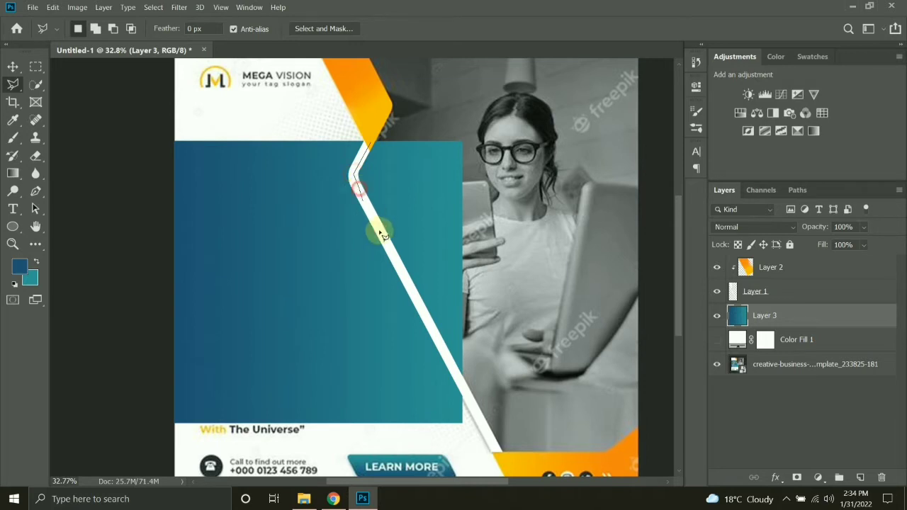
pyautogui.click(481, 410)
pyautogui.click(514, 135)
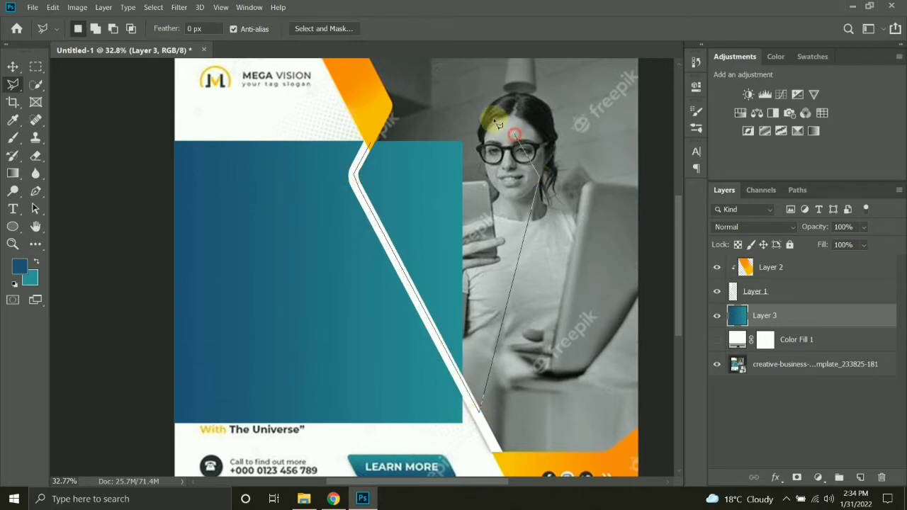
pyautogui.click(448, 117)
pyautogui.doubleClick(369, 123)
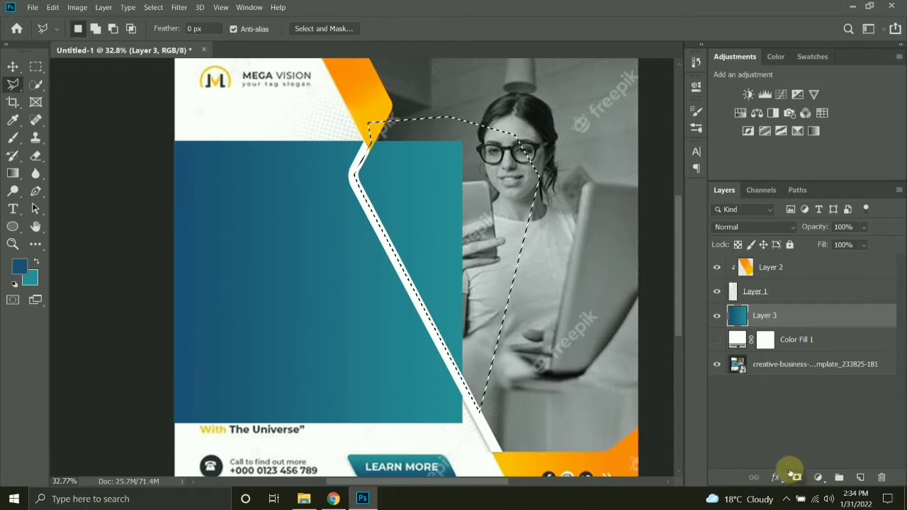
# Step: Mask the selected overhang out of the gradient layer and hide that layer to uncover the template panel
pyautogui.click(794, 476)
pyautogui.scroll(-1, 364, 277)
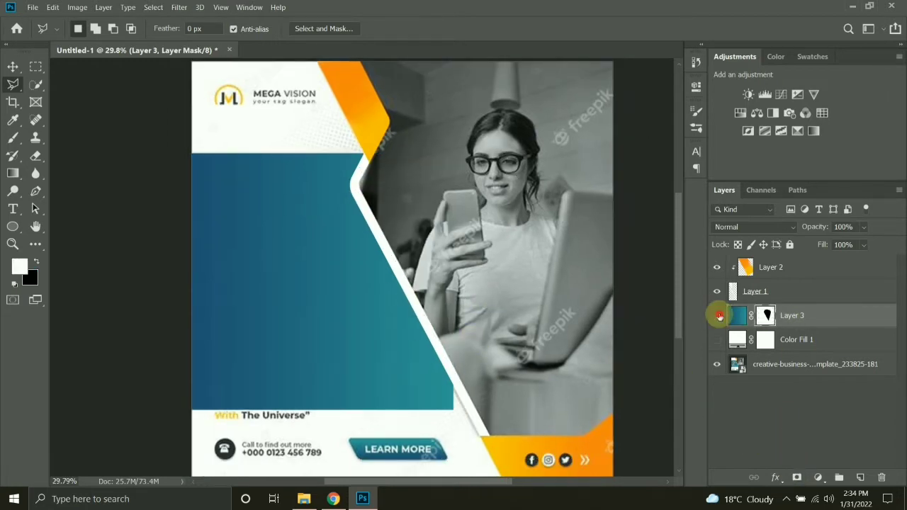
pyautogui.click(718, 315)
pyautogui.click(718, 315)
pyautogui.click(718, 315)
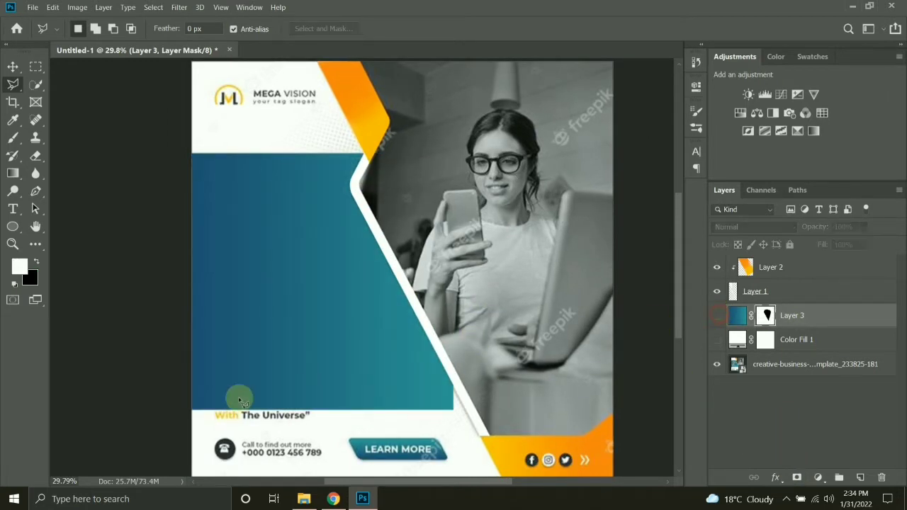
# Step: Show the blue gradient layer again and trace a pen path along the lower white panel's curved top edge, looping around the gradient's overhang below
pyautogui.scroll(1, 239, 399)
pyautogui.press('p')
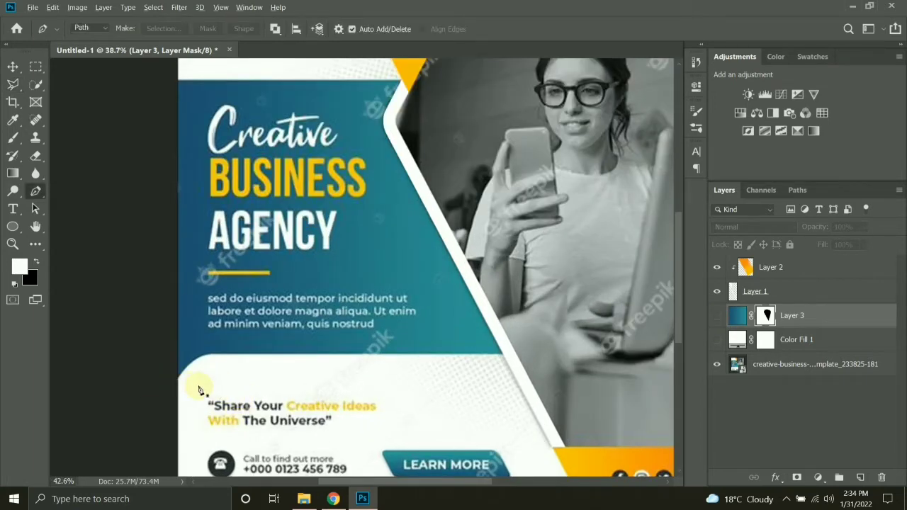
pyautogui.scroll(1, 176, 380)
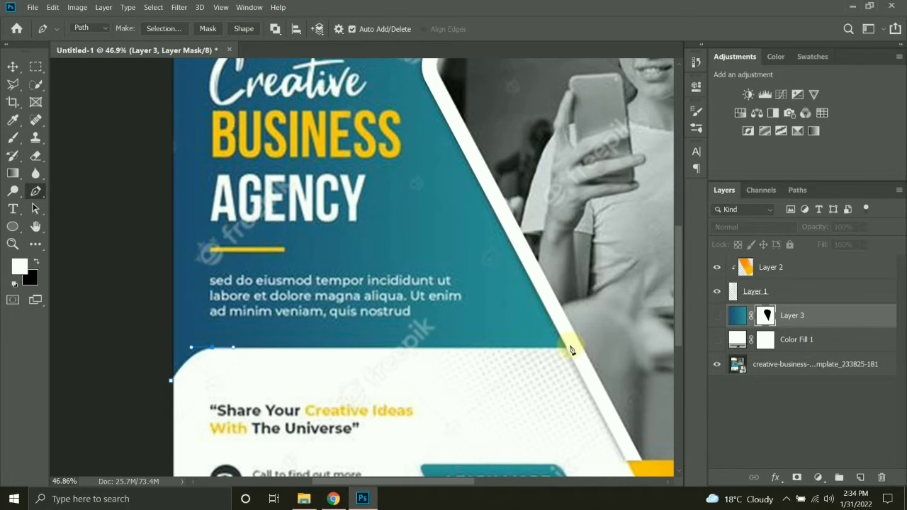
pyautogui.hotkey('ctrl', '0')
pyautogui.click(718, 315)
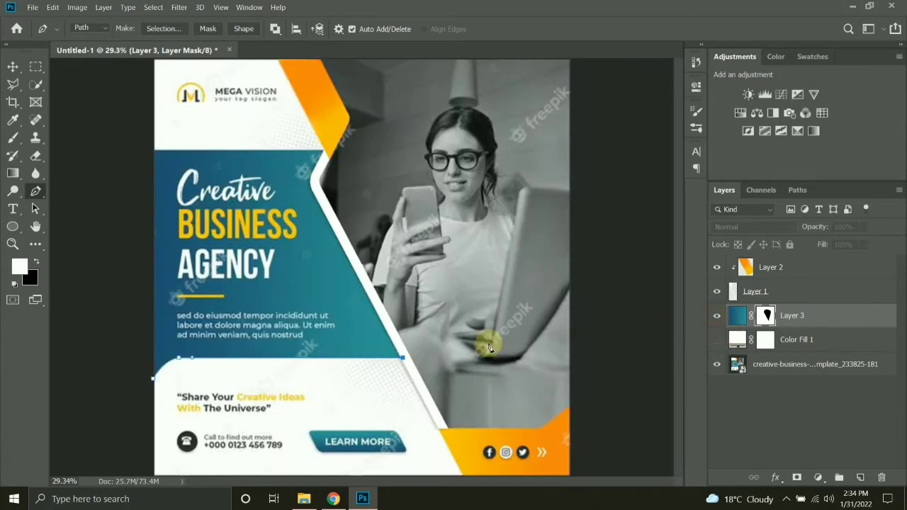
pyautogui.click(484, 359)
pyautogui.click(416, 429)
pyautogui.click(291, 430)
pyautogui.click(165, 429)
pyautogui.moveTo(132, 430); pyautogui.dragTo(129, 411)
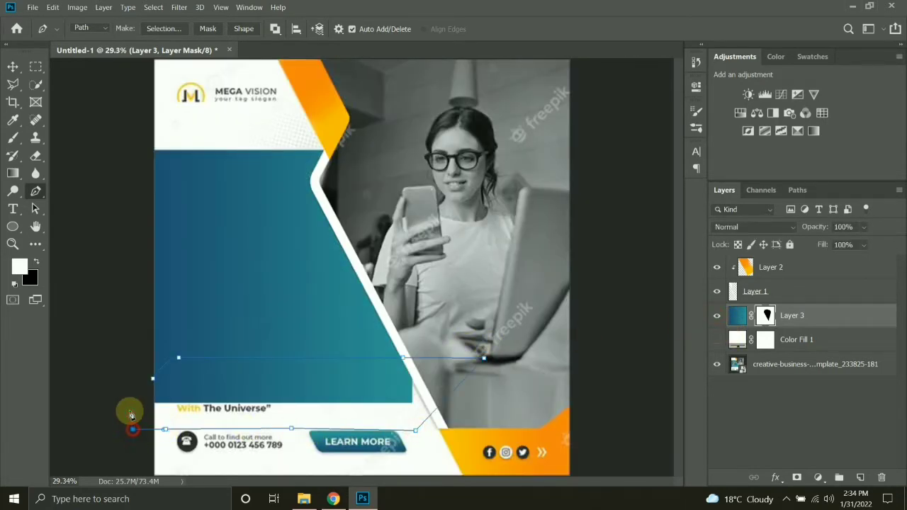
# Step: Convert the path to a selection, mask that area out of the blue gradient layer and deselect
pyautogui.click(163, 29)
pyautogui.press('Return')
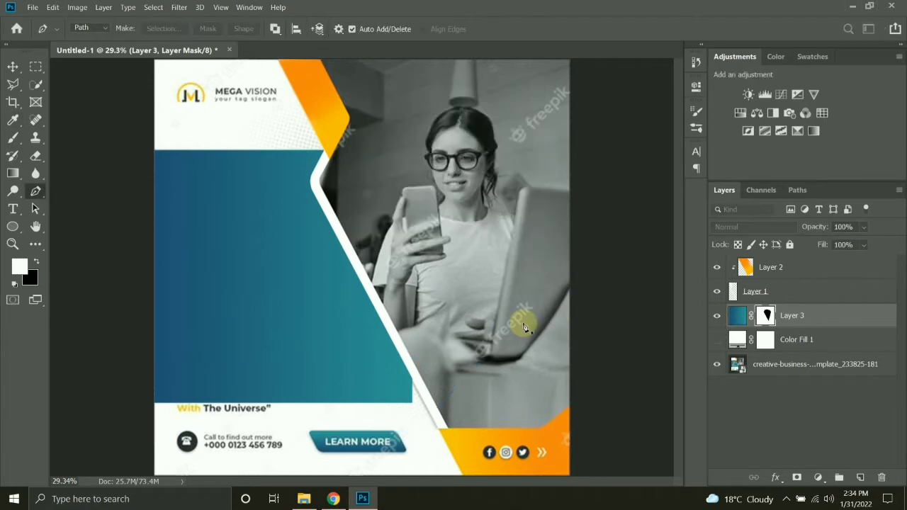
pyautogui.hotkey('ctrl', 'd')
# Step: Add the text "LOGO" in Montserrat ExtraBold at 104 pt over the template's company name
pyautogui.scroll(2, 280, 383)
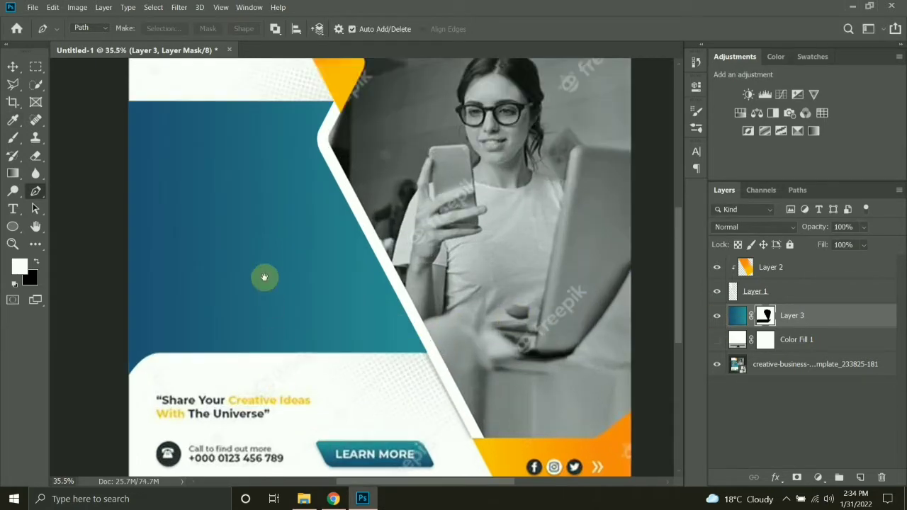
pyautogui.moveTo(263, 277); pyautogui.dragTo(295, 316)
pyautogui.click(13, 66)
pyautogui.moveTo(274, 104); pyautogui.dragTo(283, 174)
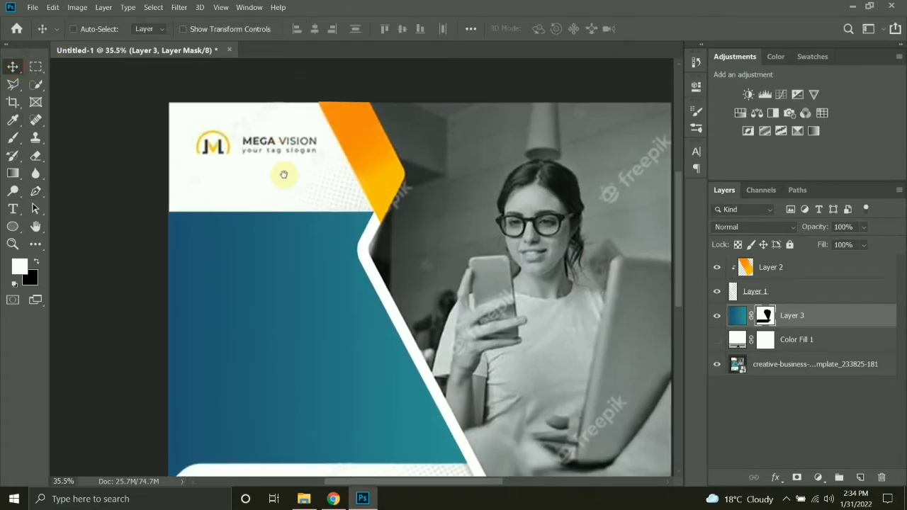
pyautogui.scroll(-1, 246, 128)
pyautogui.scroll(3, 248, 124)
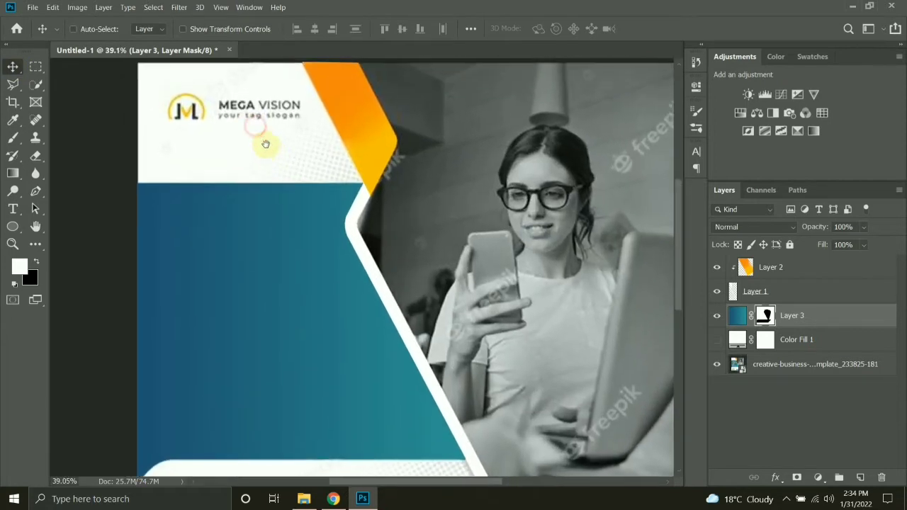
pyautogui.scroll(1, 229, 115)
pyautogui.press('t')
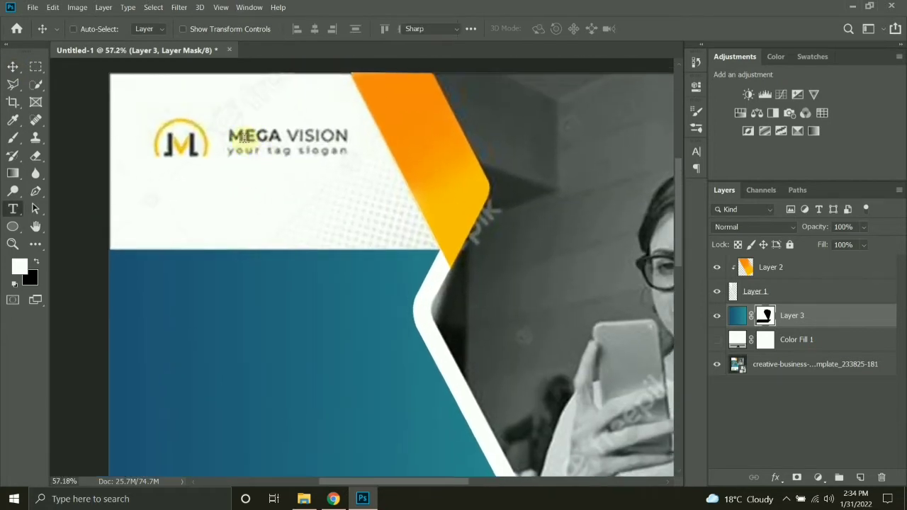
pyautogui.click(240, 140)
pyautogui.click(240, 140)
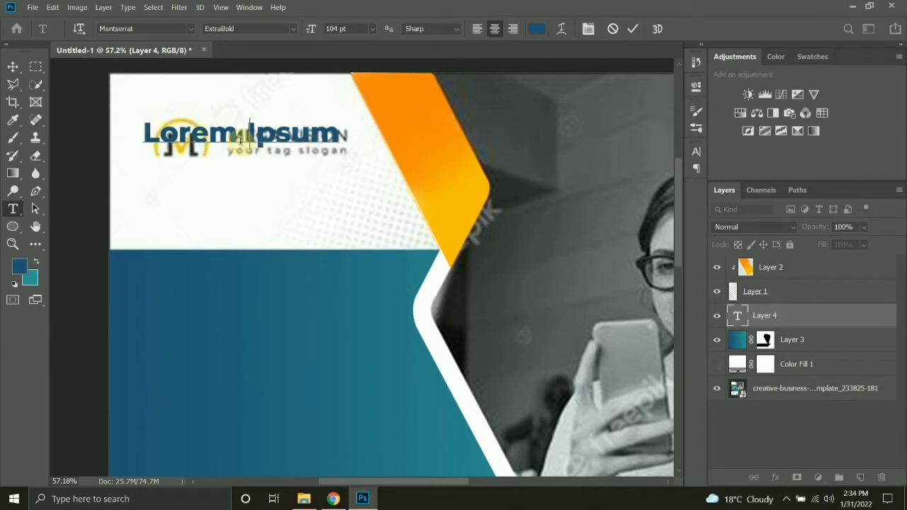
pyautogui.write('LOGO')
pyautogui.click(13, 66)
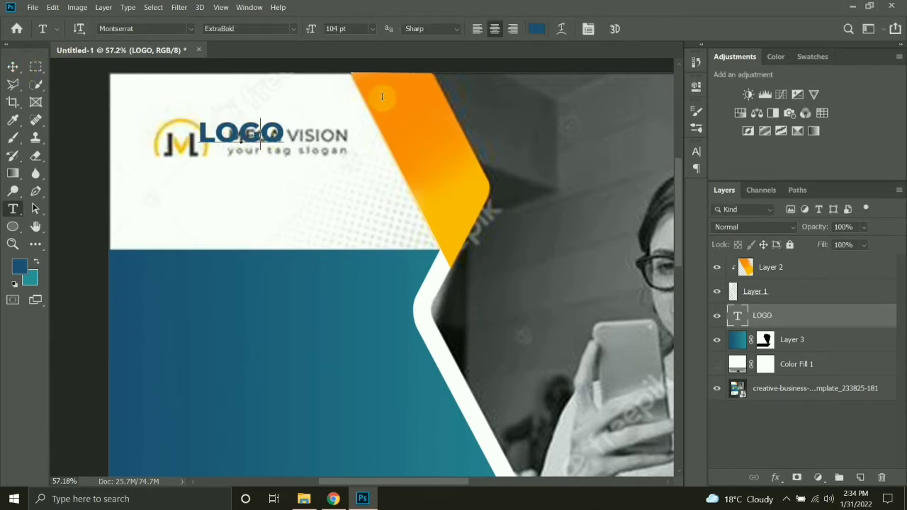
# Step: Recolour the LOGO text to dark grey 262626 and move it over the middle of the template's company name
pyautogui.click(537, 31)
pyautogui.click(611, 256)
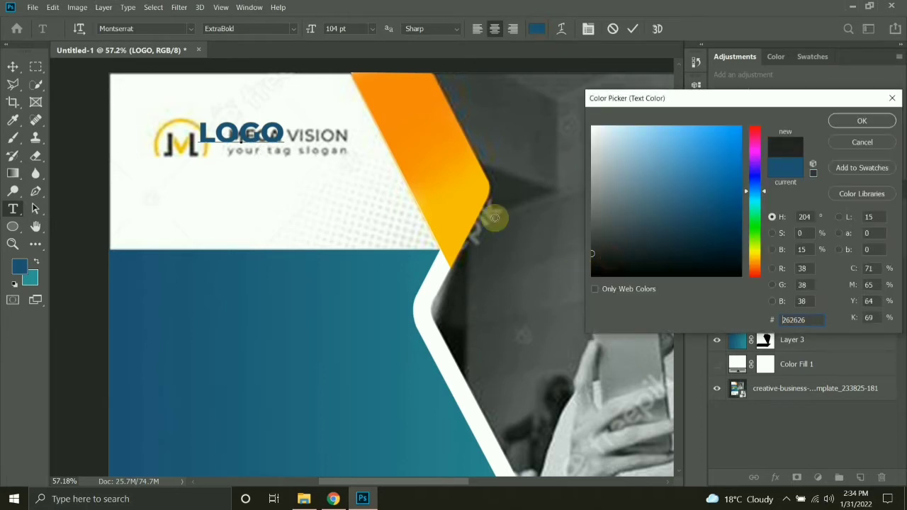
pyautogui.press('Return')
pyautogui.click(13, 66)
pyautogui.moveTo(259, 134); pyautogui.dragTo(288, 144)
# Step: Add a new layer and trace the orange footer shape behind the social icons with a closed pen path
pyautogui.scroll(-2, 299, 170)
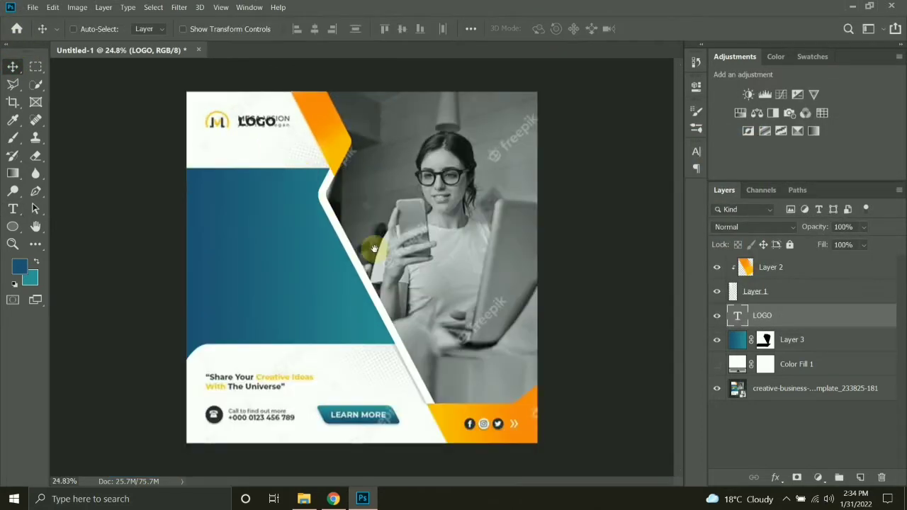
pyautogui.scroll(4, 442, 360)
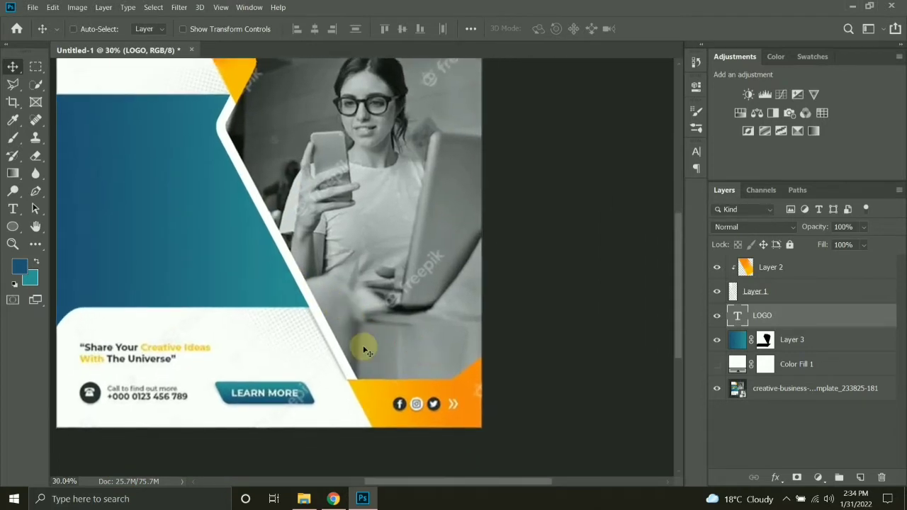
pyautogui.scroll(4, 311, 354)
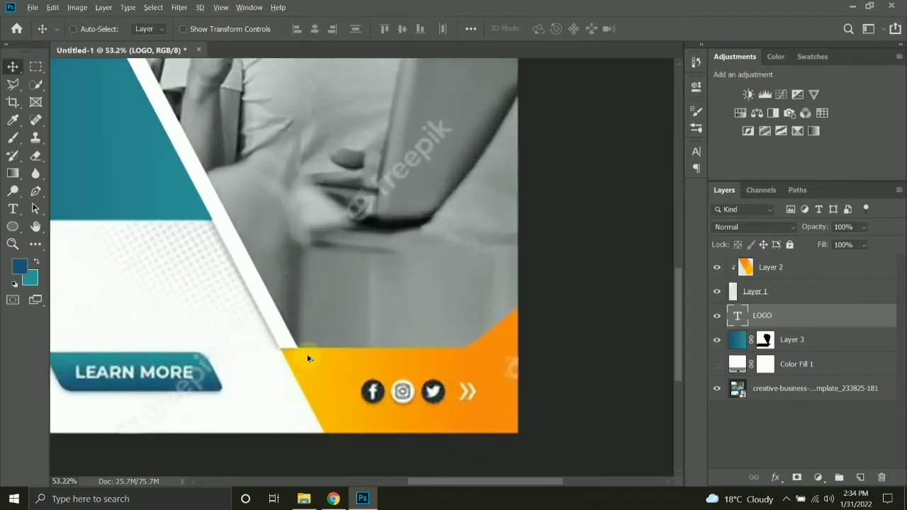
pyautogui.hotkey('ctrl', 'shift', 'alt', 'n')
pyautogui.scroll(3, 307, 358)
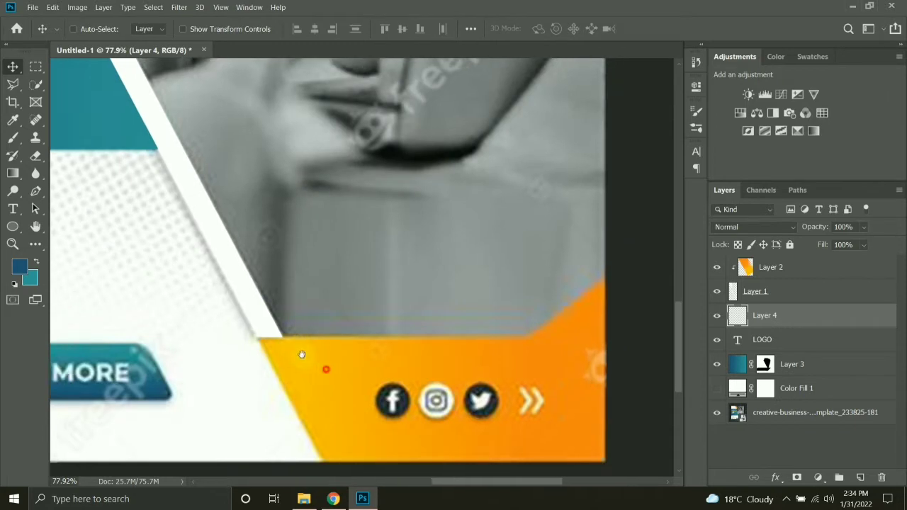
pyautogui.press('p')
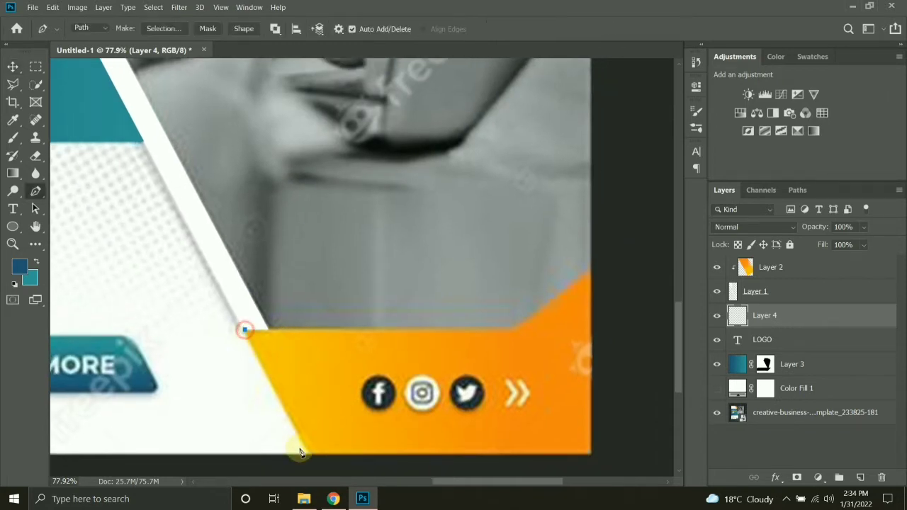
pyautogui.click(612, 459)
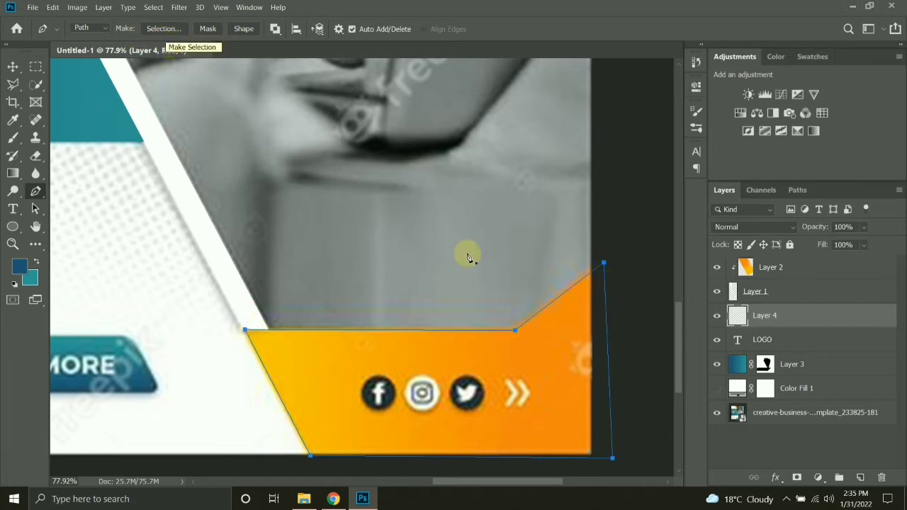
pyautogui.click(514, 330)
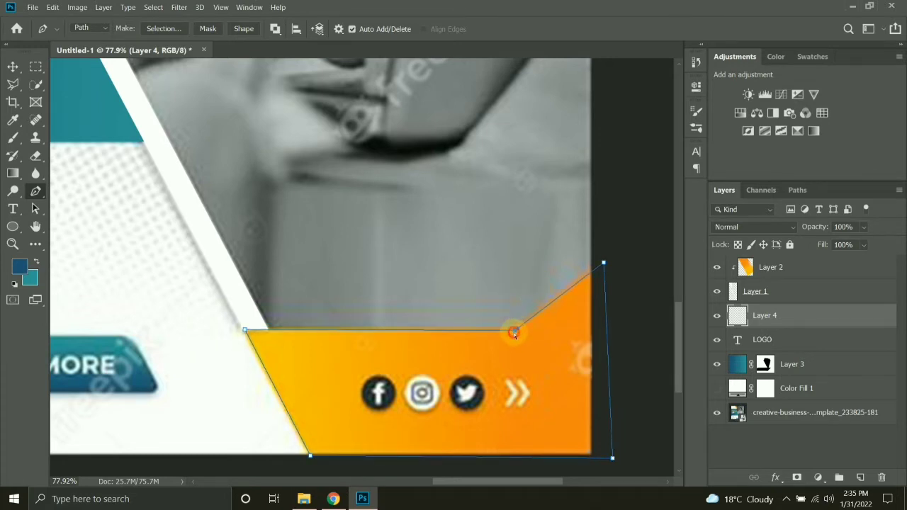
pyautogui.moveTo(515, 331); pyautogui.dragTo(514, 329)
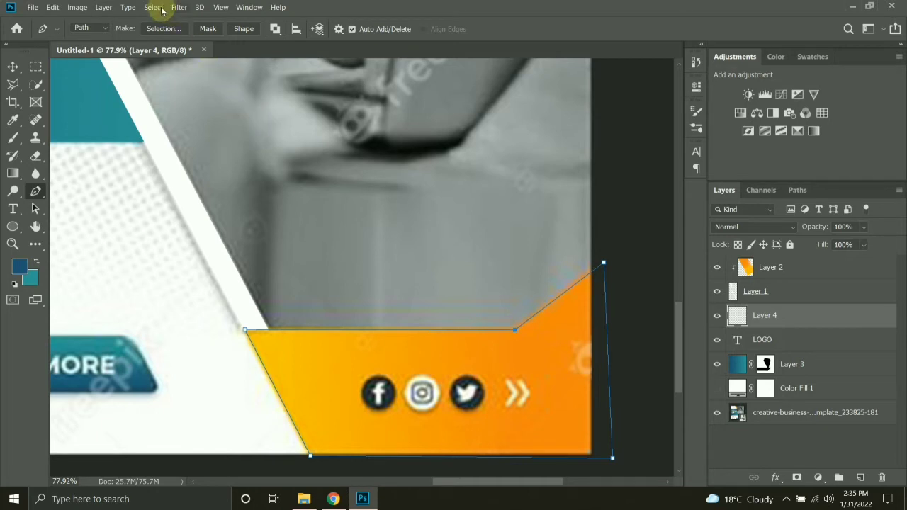
# Step: Convert the footer path to a selection and sample its orange and yellow as the working colours
pyautogui.click(165, 33)
pyautogui.press('Return')
pyautogui.press('b')
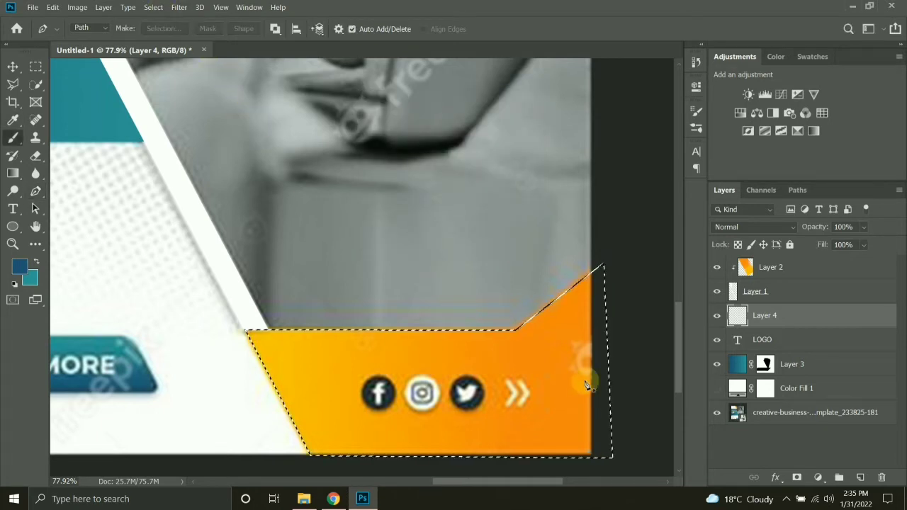
pyautogui.keyDown('alt'); pyautogui.click(581, 406); pyautogui.keyUp('alt')
pyautogui.press('x')
pyautogui.keyDown('alt'); pyautogui.click(304, 367); pyautogui.keyUp('alt')
# Step: Brush the selected footer shape with orange, soften yellow into its slanted end beside the white stripe, and deselect
pyautogui.scroll(-4, 360, 355)
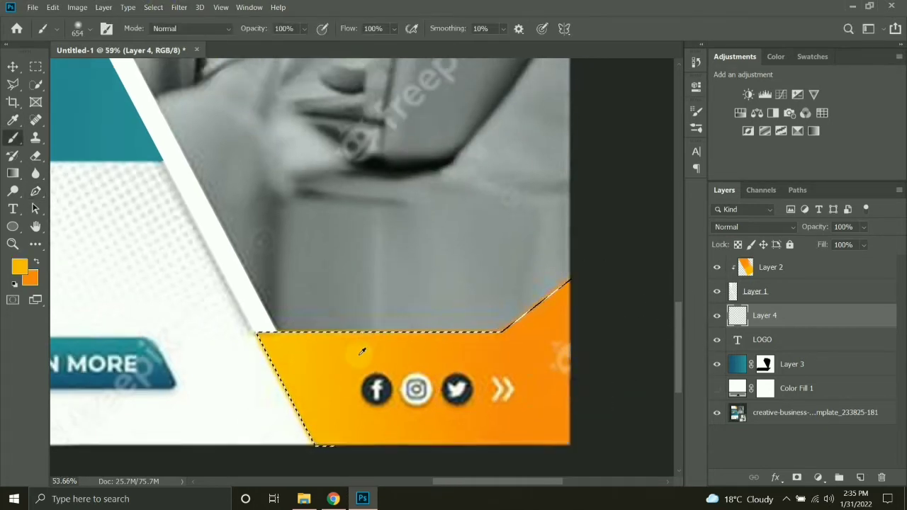
pyautogui.press('x')
pyautogui.moveTo(324, 363)
pyautogui.mouseDown()
pyautogui.moveTo(463, 373)
pyautogui.moveTo(486, 390)
pyautogui.moveTo(508, 325)
pyautogui.moveTo(505, 348)
pyautogui.moveTo(453, 395)
pyautogui.moveTo(366, 405)
pyautogui.moveTo(384, 381)
pyautogui.mouseUp()
pyautogui.press('x')
pyautogui.moveTo(315, 439)
pyautogui.mouseDown()
pyautogui.moveTo(283, 356)
pyautogui.moveTo(298, 353)
pyautogui.moveTo(299, 394)
pyautogui.moveTo(266, 372)
pyautogui.moveTo(309, 358)
pyautogui.moveTo(284, 356)
pyautogui.mouseUp()
pyautogui.click(286, 356)
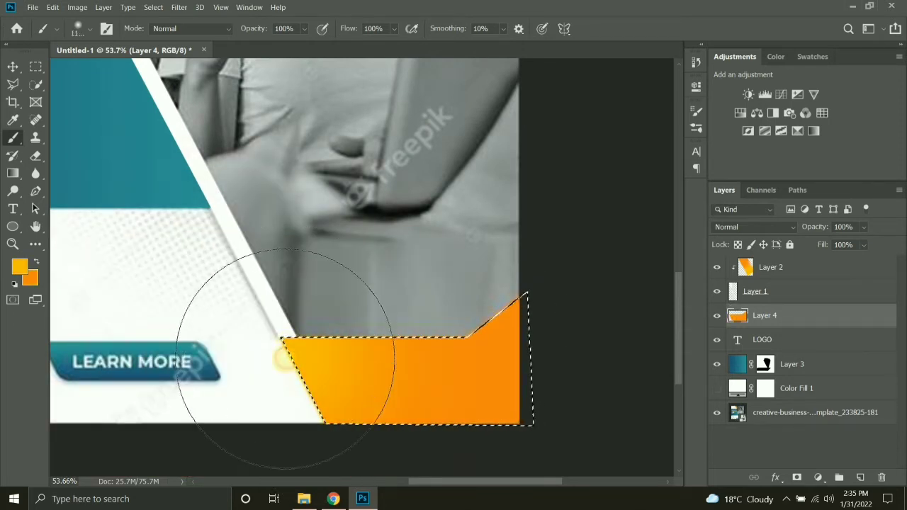
pyautogui.moveTo(306, 246); pyautogui.dragTo(340, 271)
pyautogui.hotkey('ctrl', 'd')
pyautogui.scroll(-5, 330, 268)
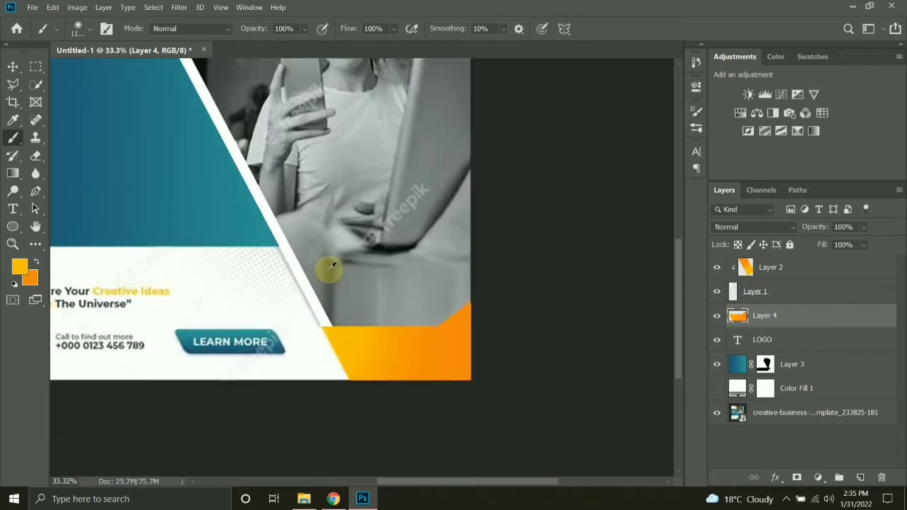
# Step: Add a new layer for the LEARN MORE button and sample the button's dark blue and teal as the working colours
pyautogui.moveTo(285, 271); pyautogui.dragTo(388, 307)
pyautogui.scroll(-1, 318, 229)
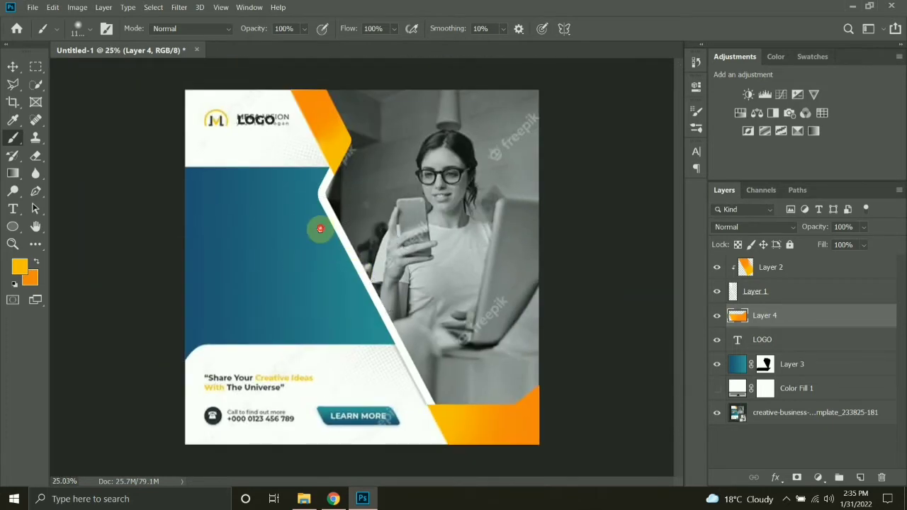
pyautogui.click(12, 66)
pyautogui.scroll(3, 371, 416)
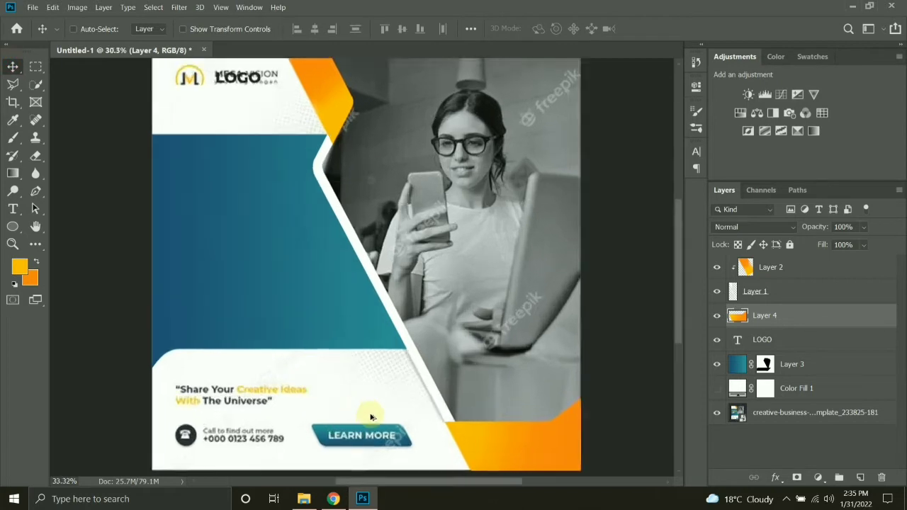
pyautogui.scroll(-2, 361, 360)
pyautogui.scroll(2, 360, 360)
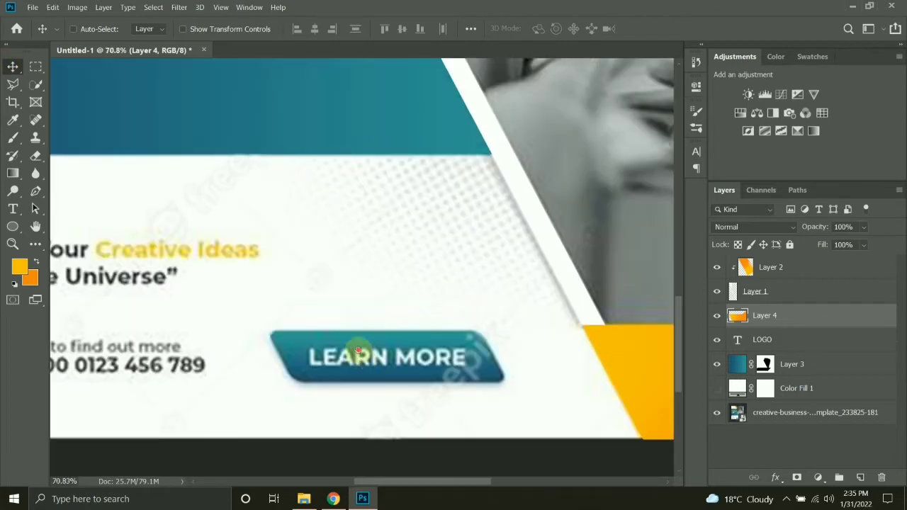
pyautogui.scroll(2, 359, 351)
pyautogui.hotkey('ctrl', 'shift', 'alt', 'n')
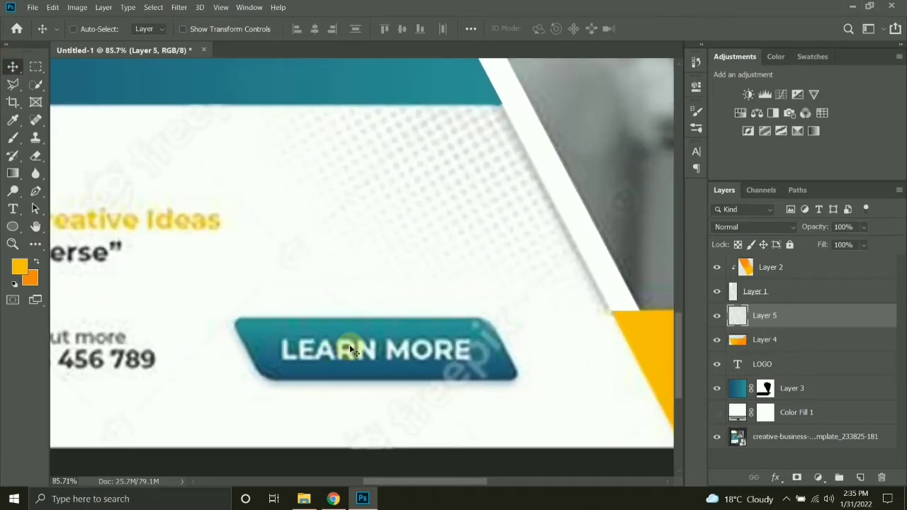
pyautogui.press('b')
pyautogui.keyDown('alt'); pyautogui.click(372, 365); pyautogui.keyUp('alt')
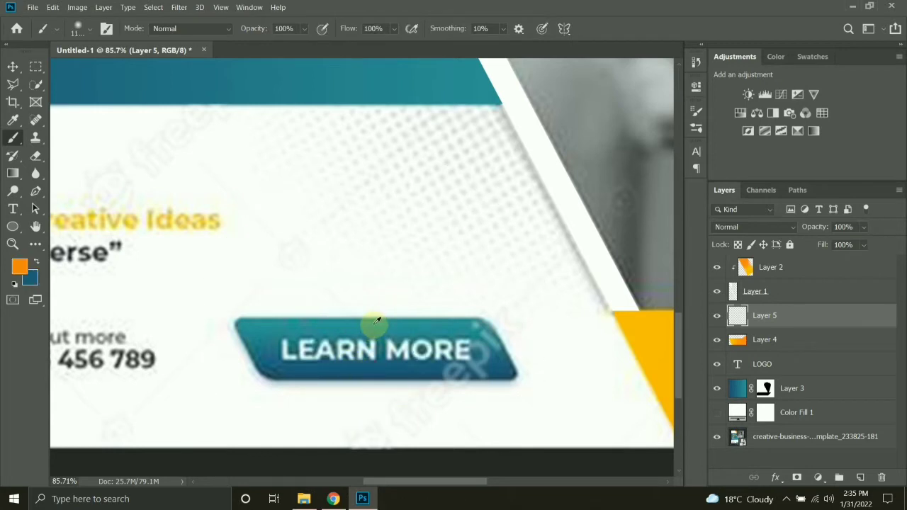
pyautogui.keyDown('alt'); pyautogui.click(374, 325); pyautogui.keyUp('alt')
pyautogui.moveTo(371, 343); pyautogui.dragTo(283, 328)
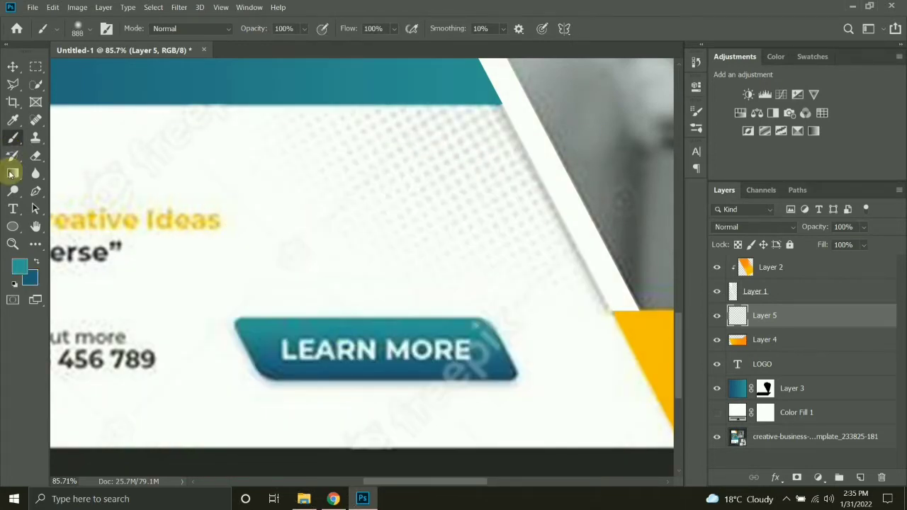
# Step: Draw a teal rectangle about 700 by 157 px over the LEARN MORE button and round all its corners to 28 px
pyautogui.click(11, 225)
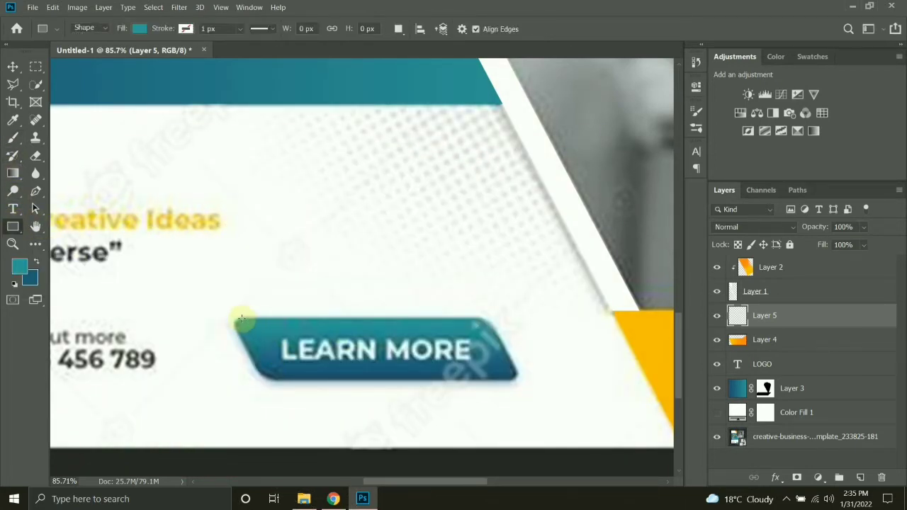
pyautogui.moveTo(237, 319); pyautogui.dragTo(519, 381)
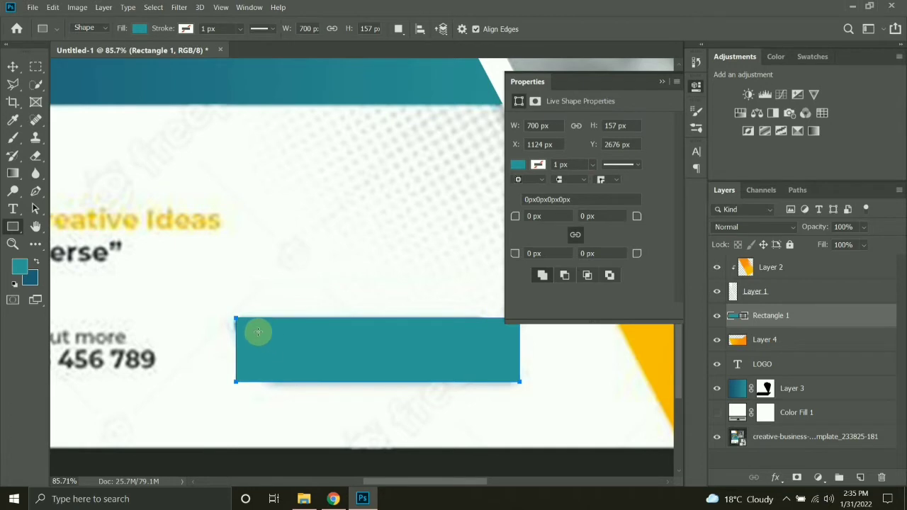
pyautogui.scroll(5, 250, 332)
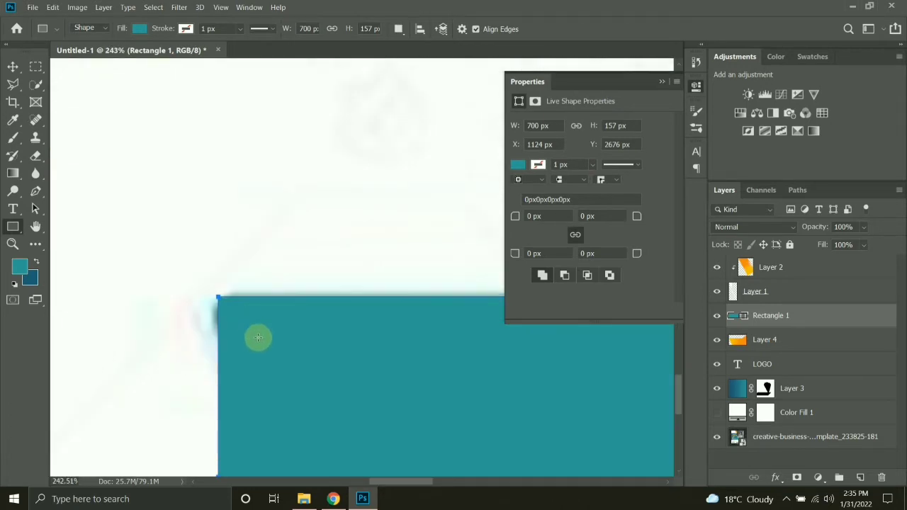
pyautogui.press('a')
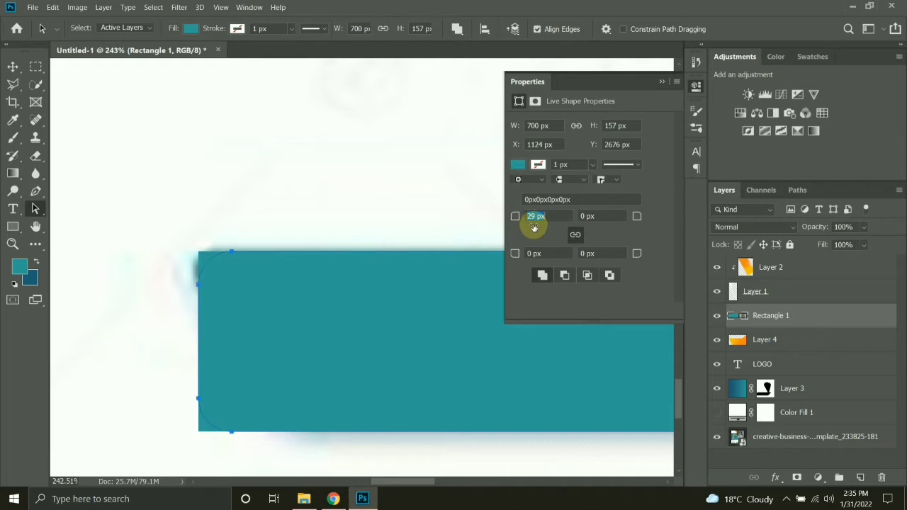
pyautogui.moveTo(533, 226); pyautogui.dragTo(533, 227)
pyautogui.scroll(-9, 269, 272)
pyautogui.moveTo(370, 278); pyautogui.dragTo(240, 274)
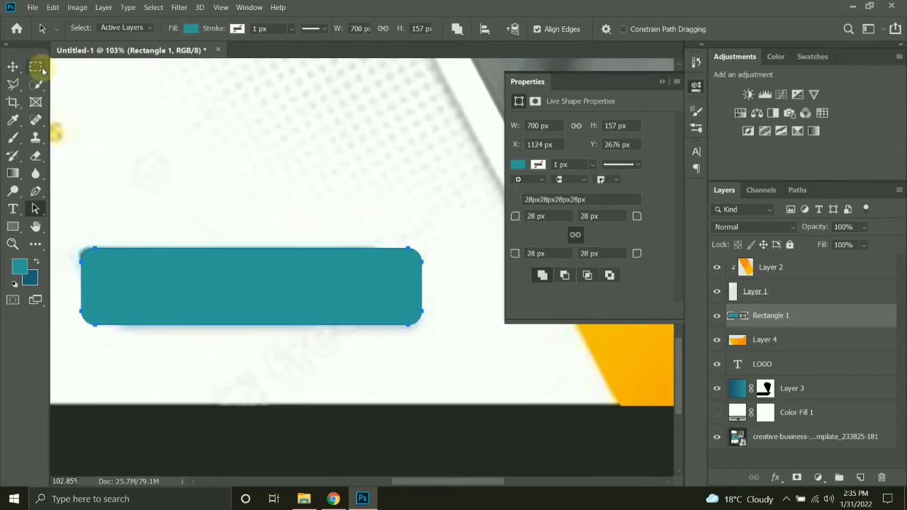
# Step: Slant the teal button rectangle about 22 degrees with a perspective transform that shifts its upper edge to the left
pyautogui.click(14, 67)
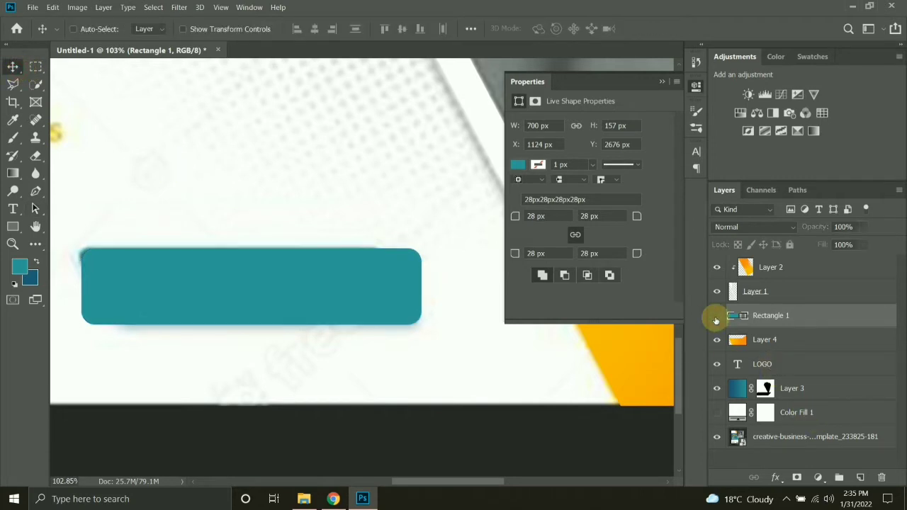
pyautogui.click(716, 320)
pyautogui.hotkey('ctrl', 't')
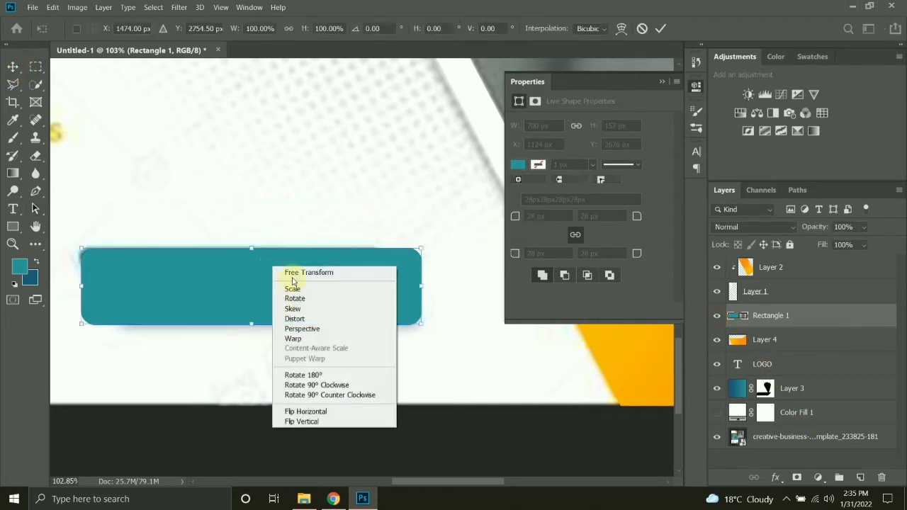
pyautogui.rightClick(272, 266)
pyautogui.click(296, 330)
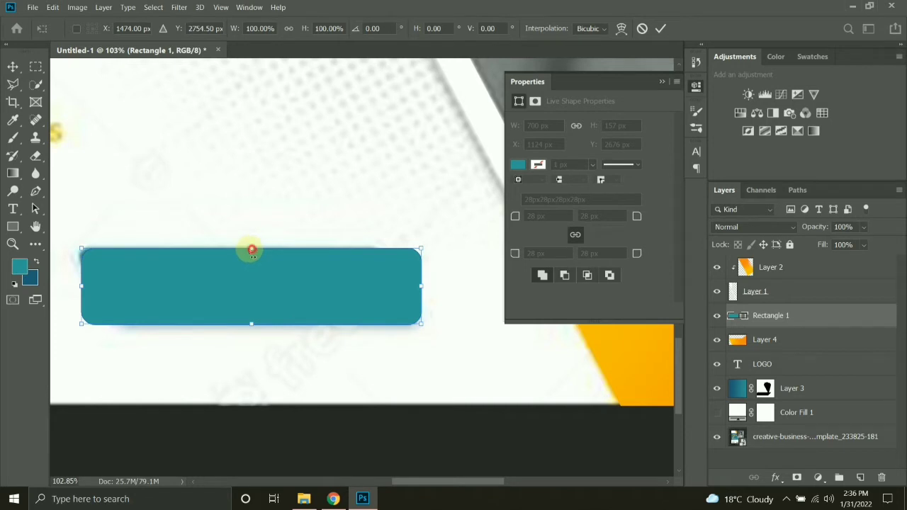
pyautogui.moveTo(251, 250); pyautogui.dragTo(236, 249)
pyautogui.press('Return')
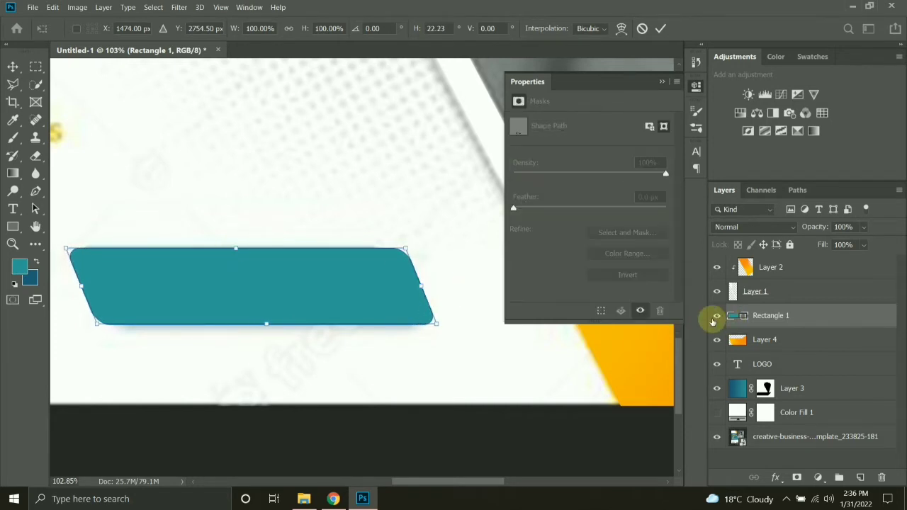
# Step: Compare the slanted shape with the original LEARN MORE button and narrow its right side to match
pyautogui.click(714, 319)
pyautogui.click(716, 316)
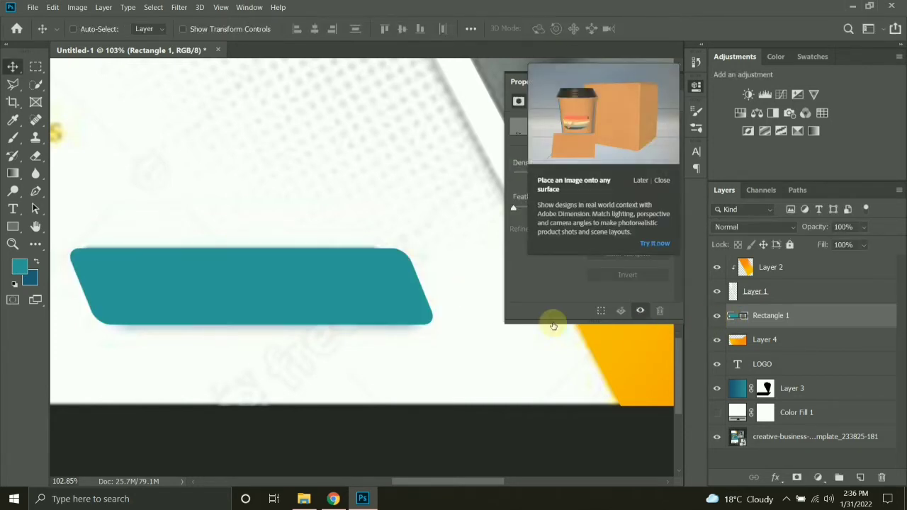
pyautogui.hotkey('ctrl', 't')
pyautogui.moveTo(435, 287); pyautogui.dragTo(408, 287)
pyautogui.press('Return')
# Step: Lean the teal button shape slightly further with another perspective transform
pyautogui.hotkey('ctrl', 't')
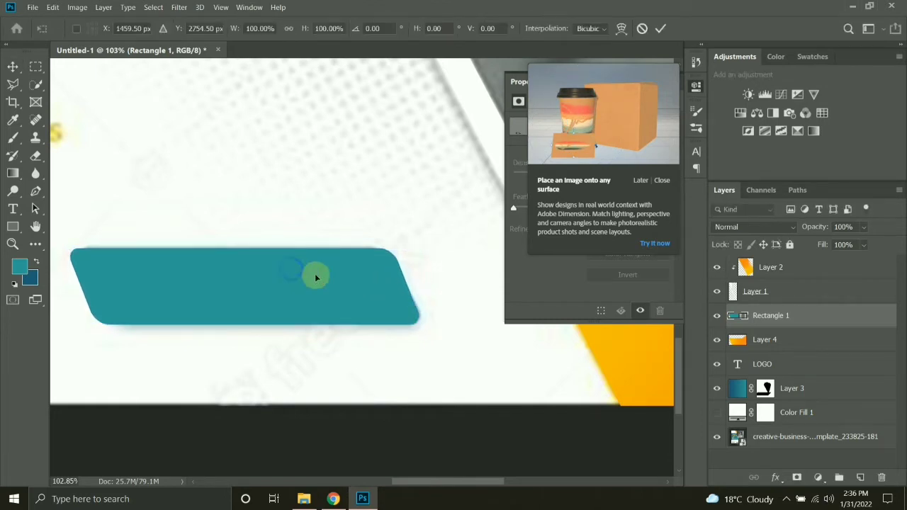
pyautogui.rightClick(293, 278)
pyautogui.click(333, 330)
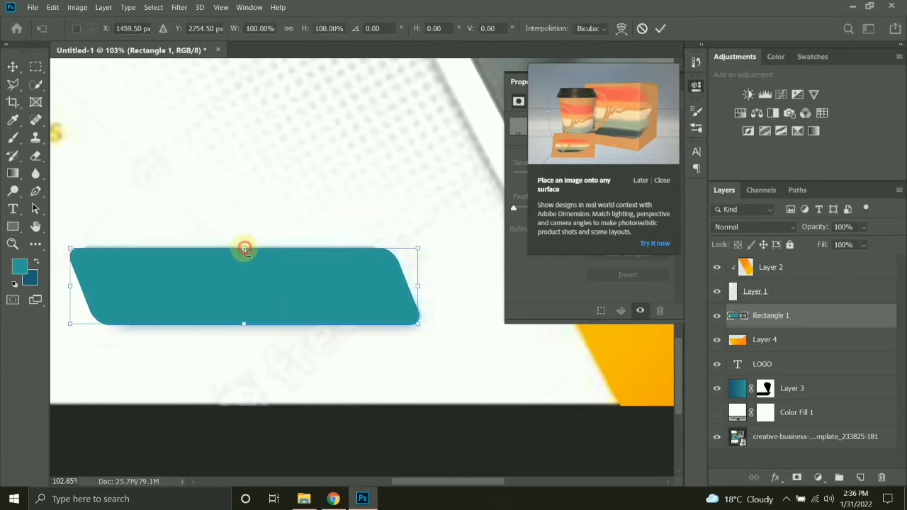
pyautogui.moveTo(243, 249); pyautogui.dragTo(243, 252)
pyautogui.press('Return')
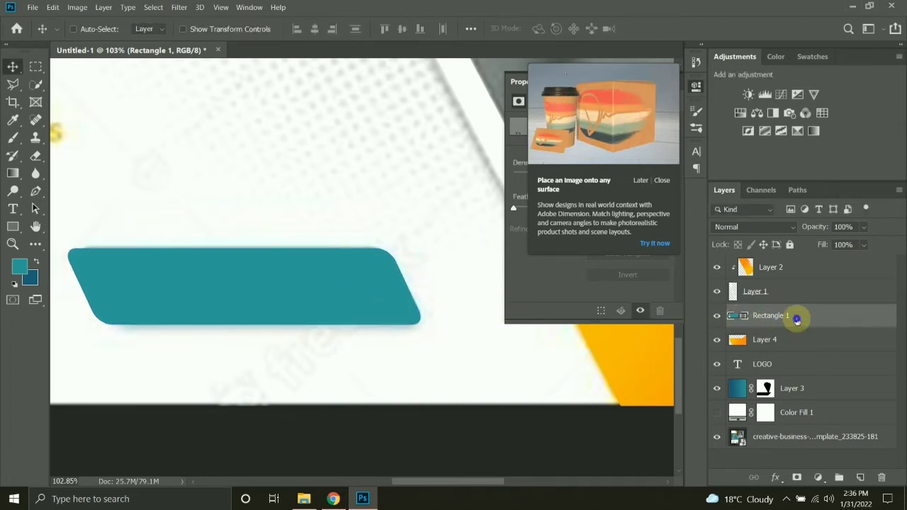
# Step: Rasterize the teal button layer and add a new layer clipped to it for a gradient
pyautogui.rightClick(800, 319)
pyautogui.click(658, 168)
pyautogui.moveTo(271, 295); pyautogui.dragTo(294, 331)
pyautogui.hotkey('ctrl', 'shift', 'alt', 'n')
pyautogui.press('g')
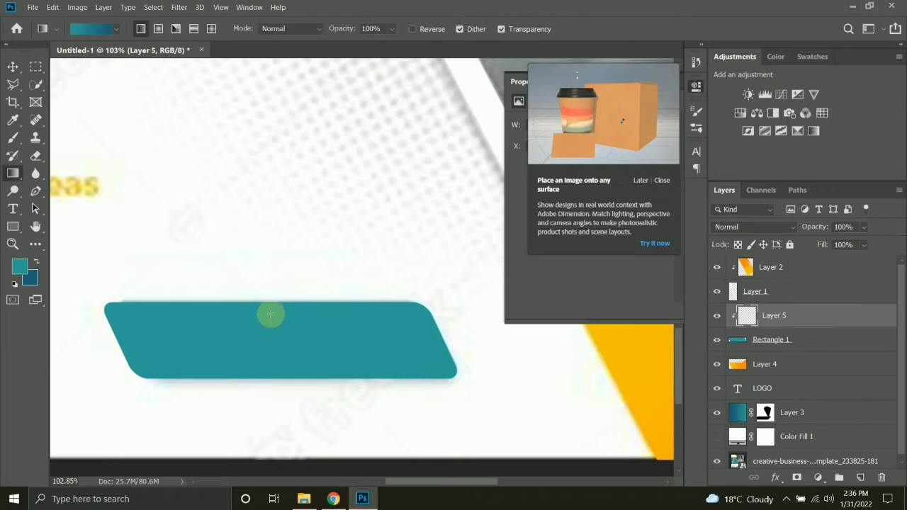
# Step: Check the original button's shading and try a vertical gradient with teal at the button's lower edge, undoing it
pyautogui.click(716, 340)
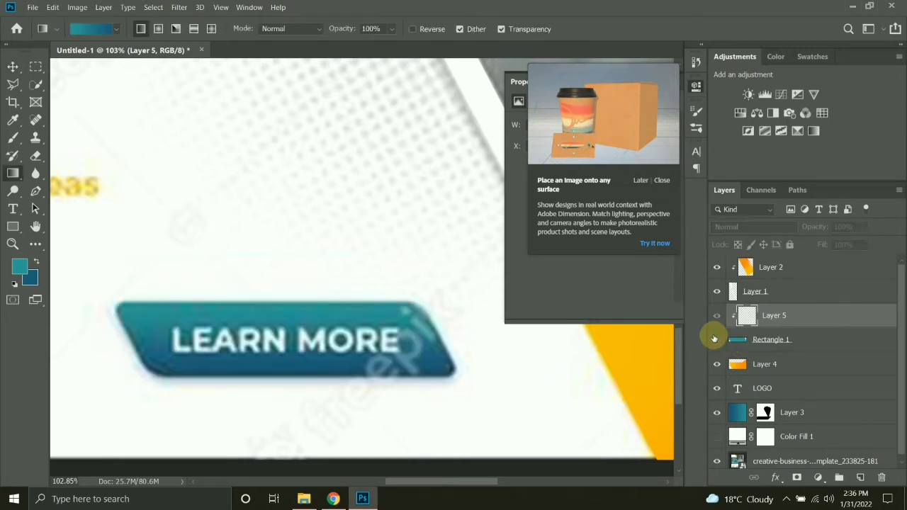
pyautogui.click(716, 340)
pyautogui.moveTo(279, 372); pyautogui.dragTo(281, 345)
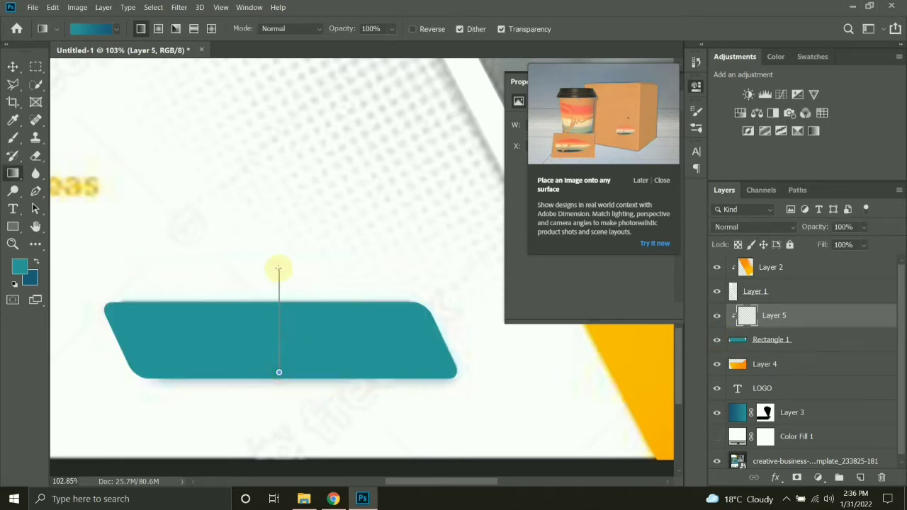
pyautogui.moveTo(279, 268); pyautogui.dragTo(279, 273)
pyautogui.scroll(-1, 284, 315)
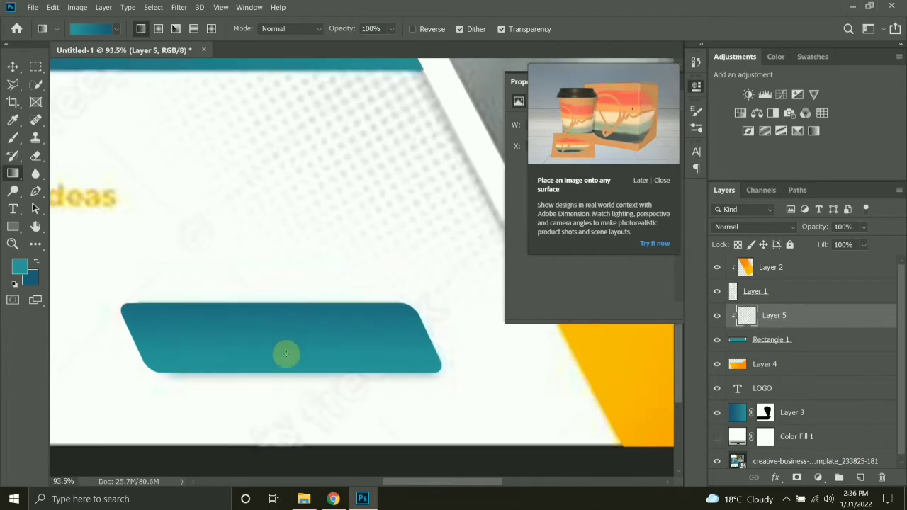
pyautogui.hotkey('ctrl', 'z')
# Step: Swap the working colours and fill the clipped layer with a vertical gradient from dark blue at the button's base to teal above
pyautogui.press('x')
pyautogui.moveTo(282, 370)
pyautogui.mouseDown()
pyautogui.moveTo(275, 292)
pyautogui.moveTo(284, 303)
pyautogui.mouseUp()
pyautogui.scroll(-2, 284, 308)
pyautogui.scroll(-3, 303, 303)
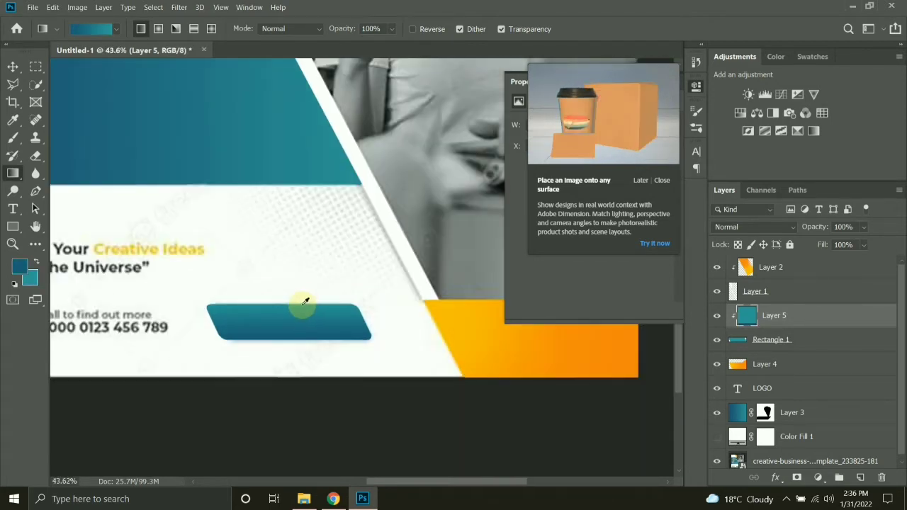
pyautogui.scroll(-1, 303, 303)
# Step: Start a text layer over the slogan in the white area with the first line "Share Your Creative Ideas"
pyautogui.click(12, 66)
pyautogui.scroll(3, 159, 263)
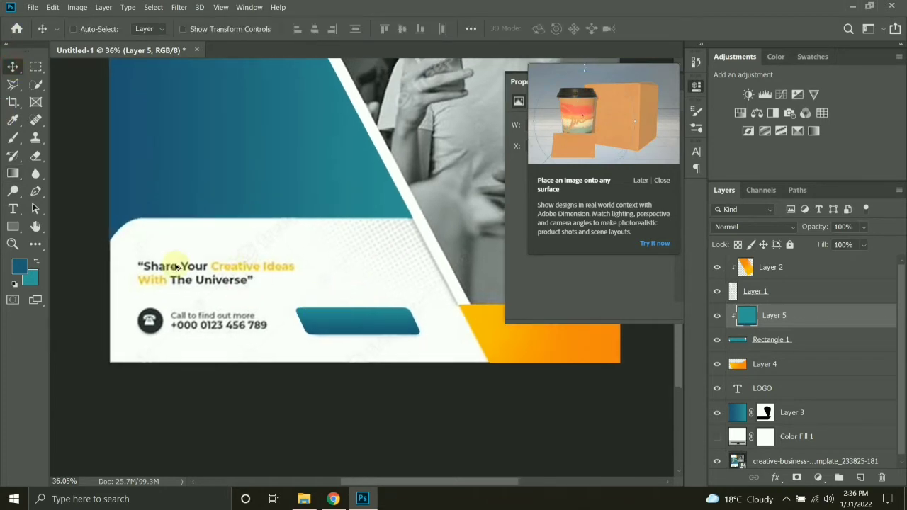
pyautogui.click(174, 271)
pyautogui.scroll(1, 198, 291)
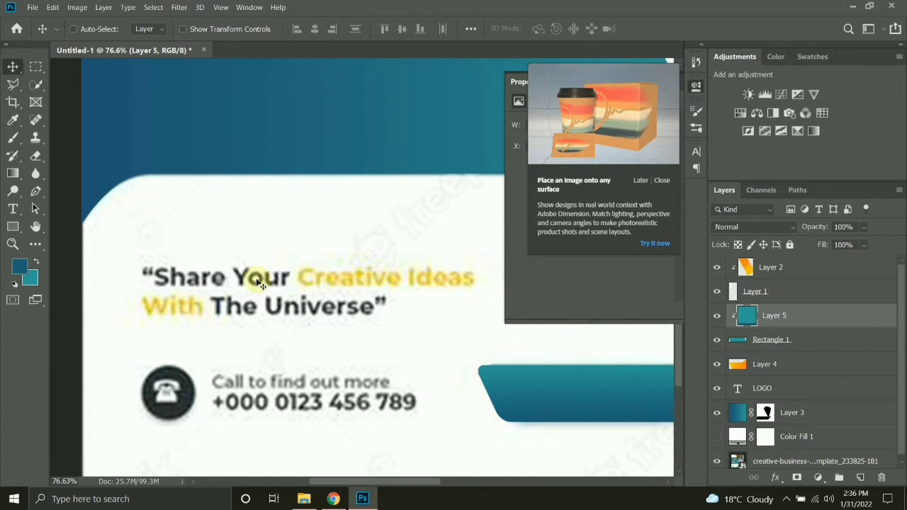
pyautogui.press('t')
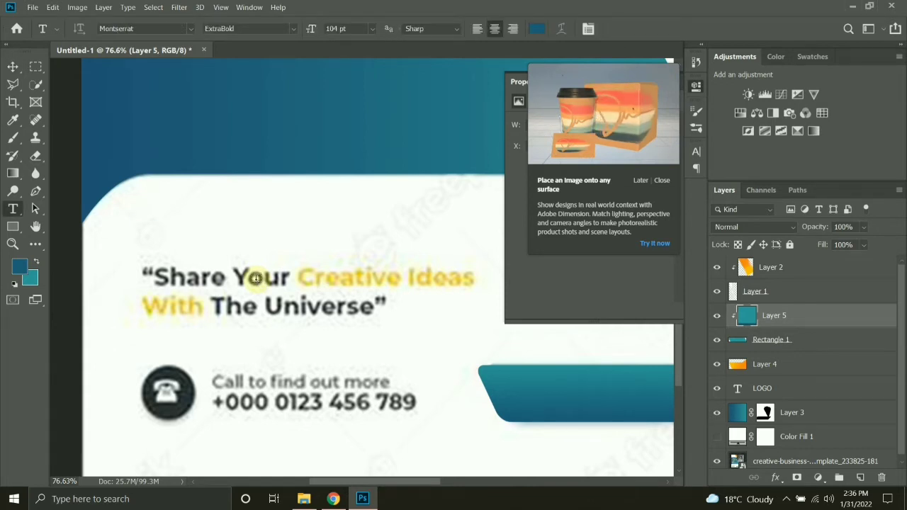
pyautogui.click(155, 276)
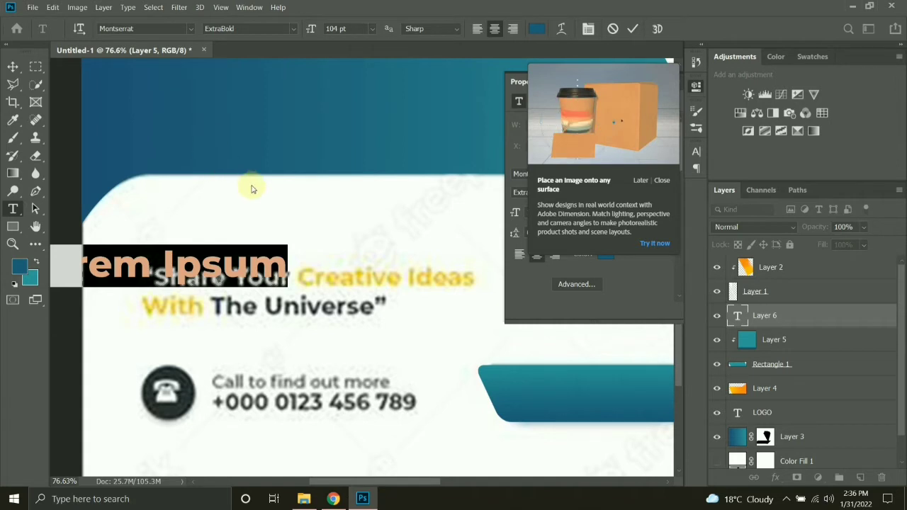
pyautogui.write('Share')
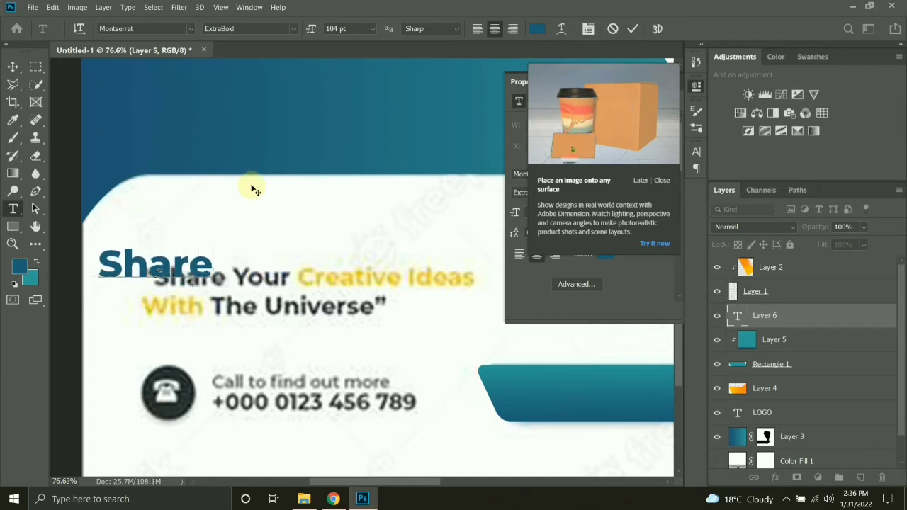
pyautogui.write(' Your ')
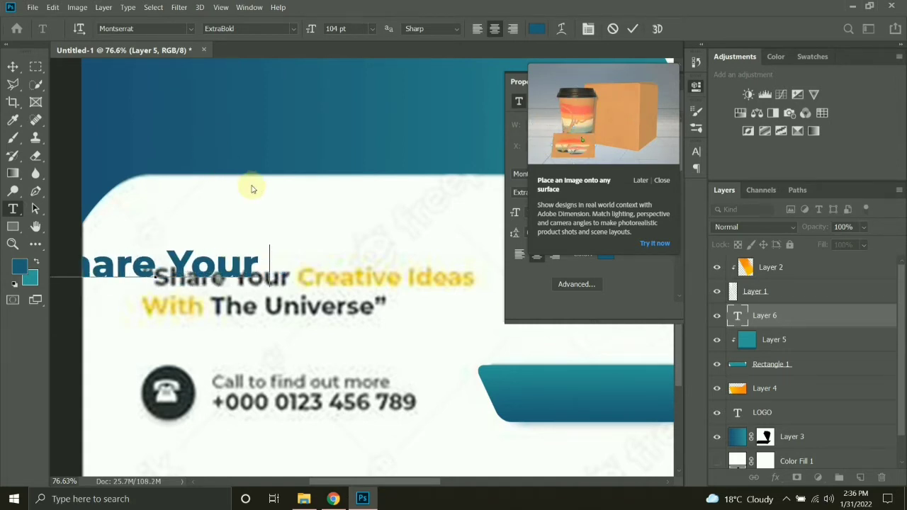
pyautogui.write('Creative Ideas')
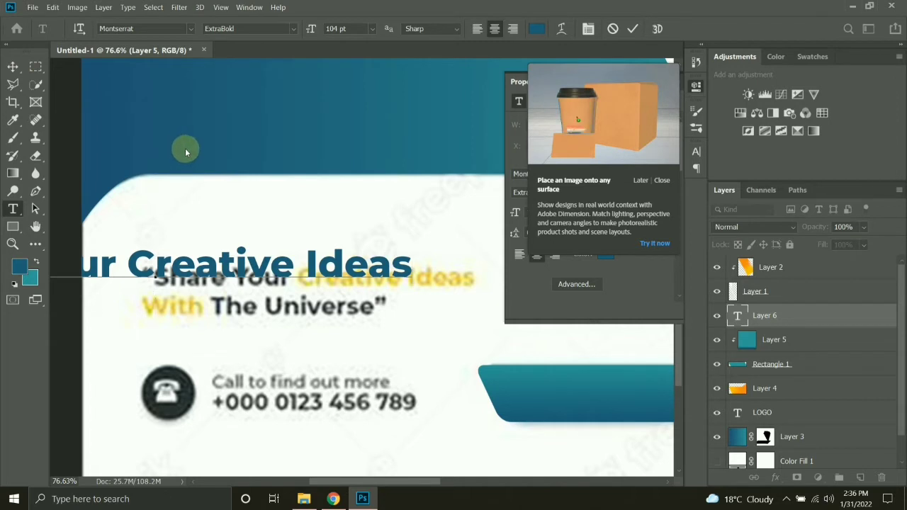
# Step: Add the second slogan line, With The Universe, ending with a closing quotation mark
pyautogui.press('Return')
pyautogui.write('Wi')
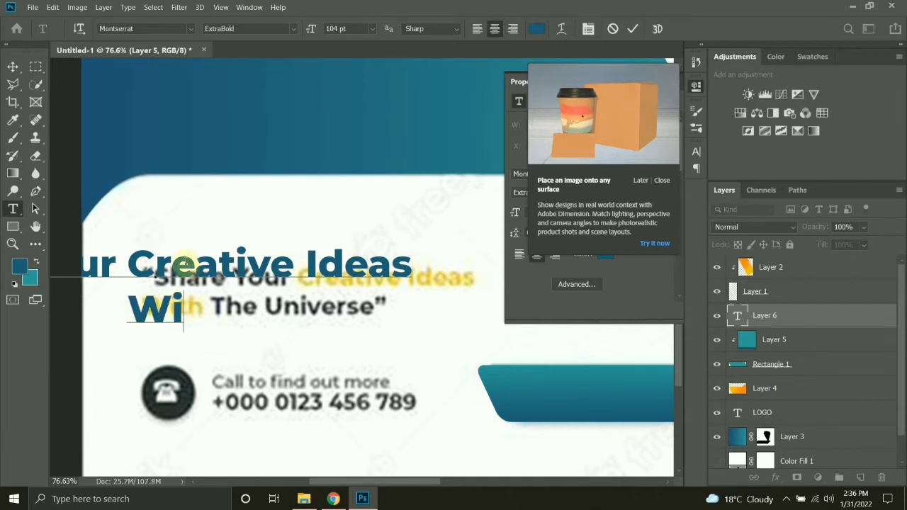
pyautogui.write('th The Univere')
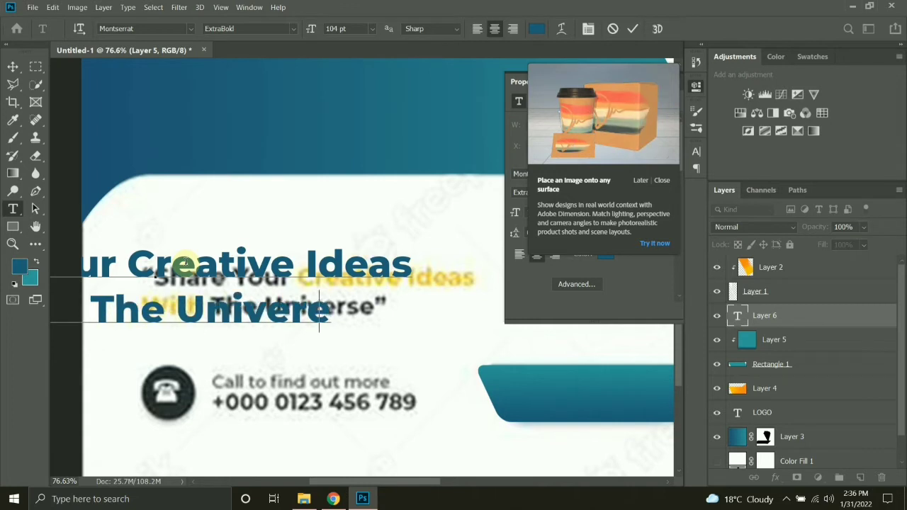
pyautogui.press('BackSpace')
pyautogui.write('se')
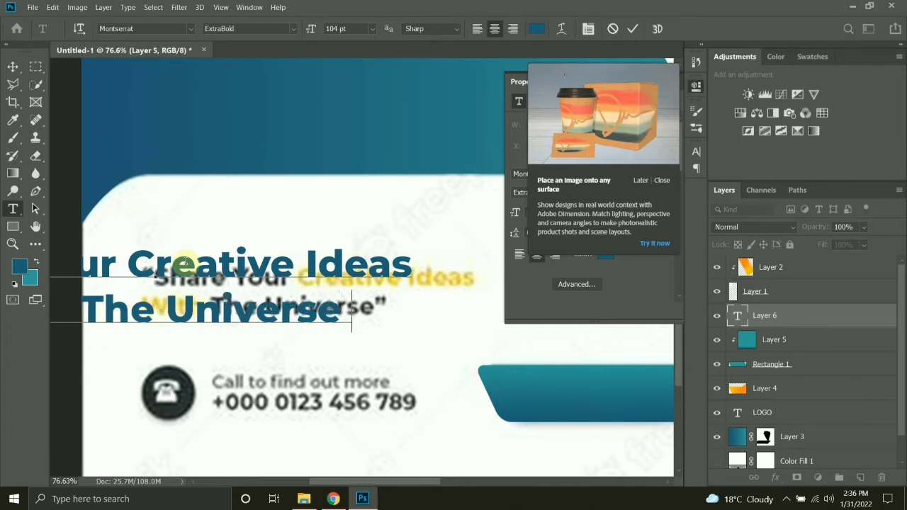
pyautogui.write('"')
# Step: Scale the slogan text down to about 61.6 pt and place it over the original slogan
pyautogui.click(10, 67)
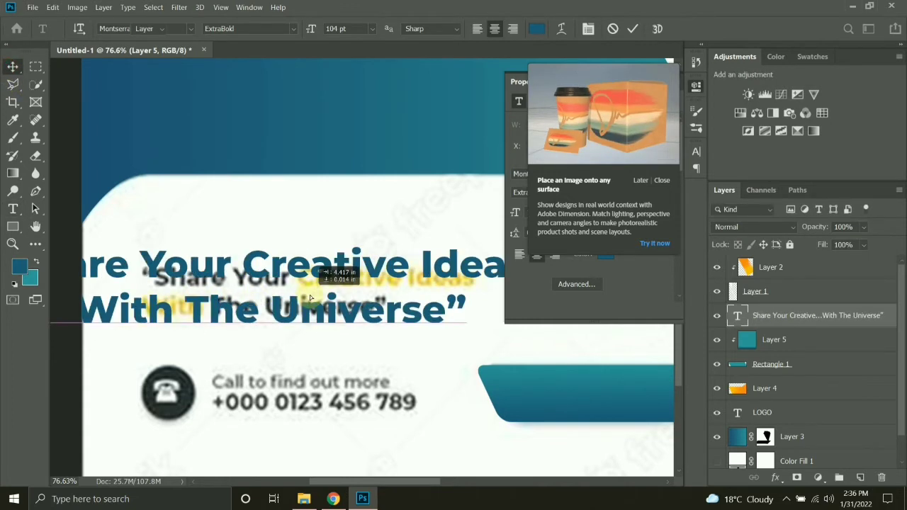
pyautogui.hotkey('ctrl', 't')
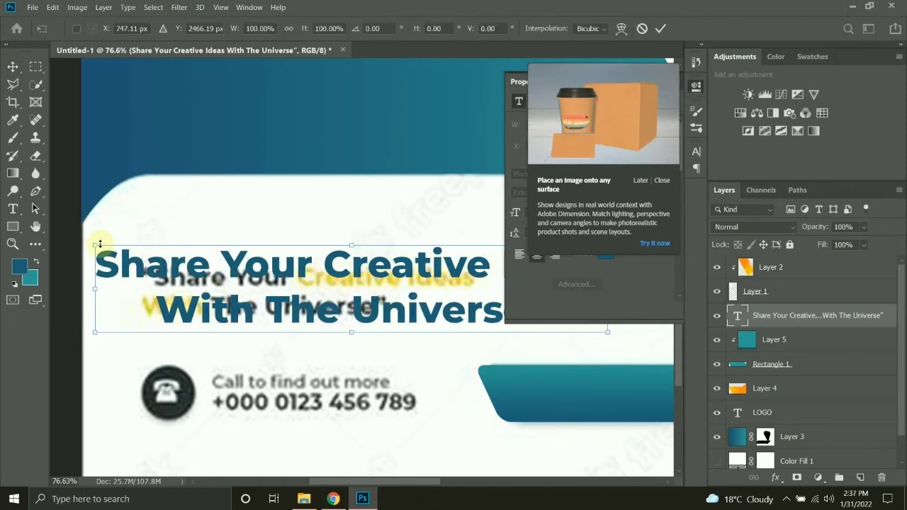
pyautogui.moveTo(99, 244); pyautogui.dragTo(207, 277)
pyautogui.press('Return')
pyautogui.moveTo(316, 285); pyautogui.dragTo(260, 288)
# Step: Left-align both slogan lines and move the text back to the start of the original slogan
pyautogui.press('t')
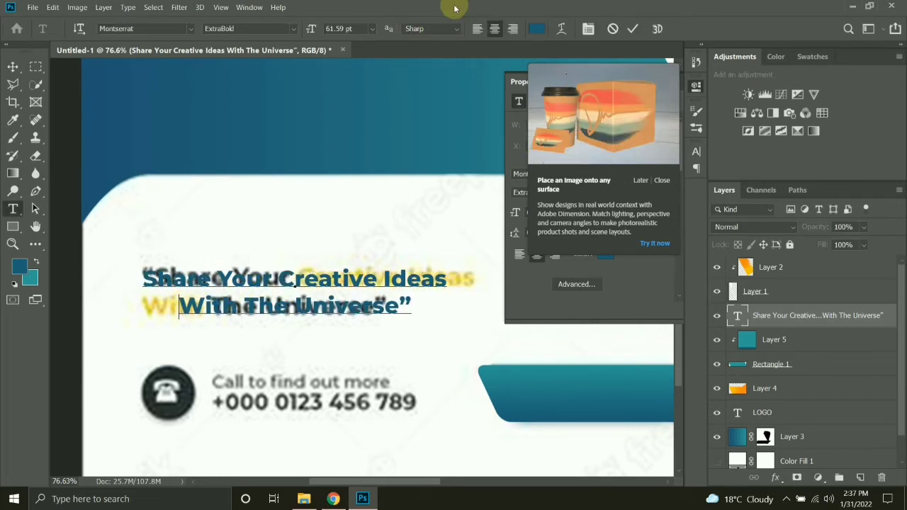
pyautogui.hotkey('ctrl', 'a')
pyautogui.click(480, 30)
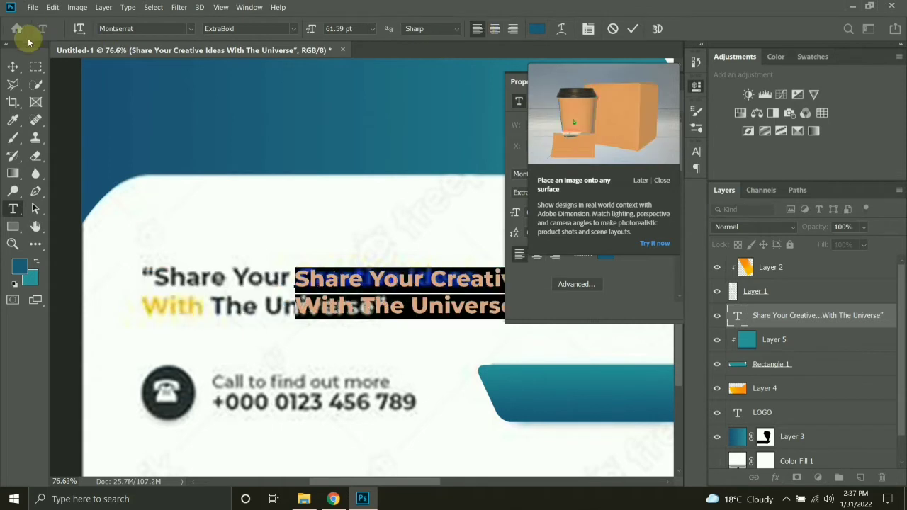
pyautogui.click(13, 66)
pyautogui.moveTo(301, 268); pyautogui.dragTo(153, 258)
# Step: Enlarge the slogan text to about 108.7% so its width matches the original slogan
pyautogui.hotkey('ctrl', 't')
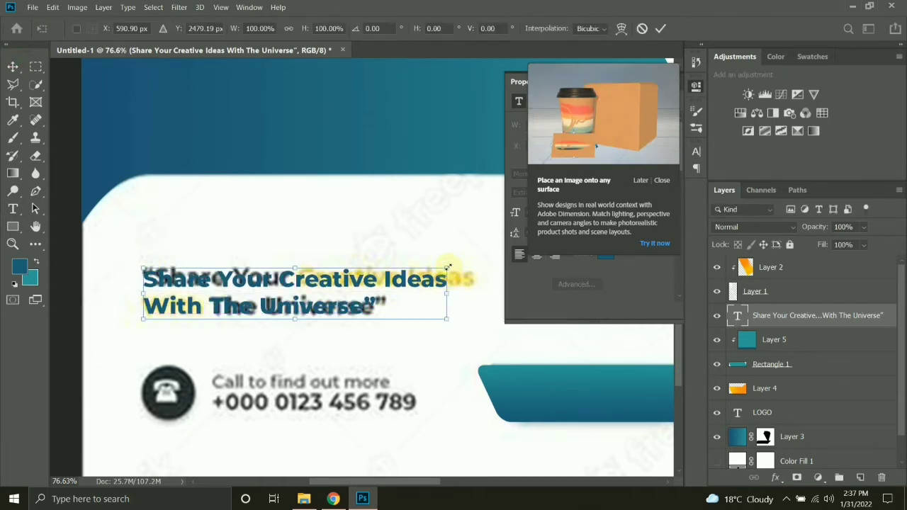
pyautogui.moveTo(447, 268); pyautogui.dragTo(473, 264)
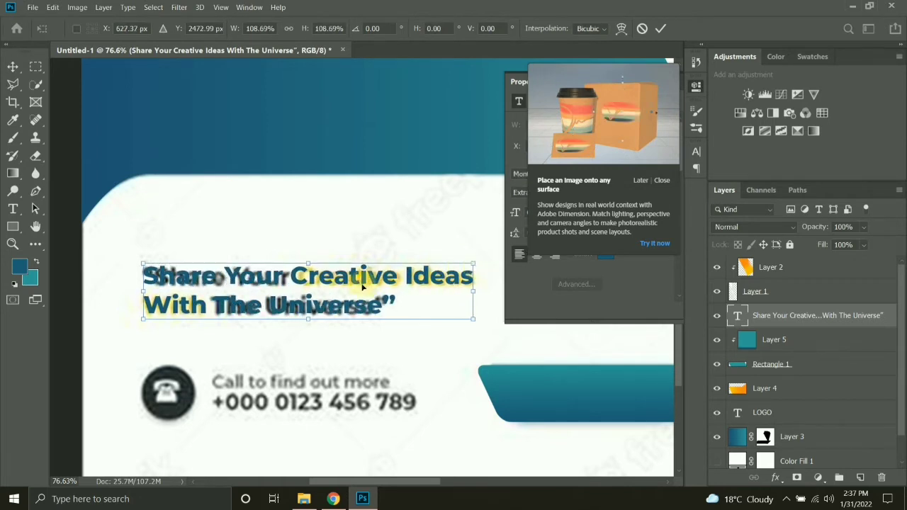
pyautogui.press('Return')
# Step: Recolour the whole slogan text near-black
pyautogui.press('t')
pyautogui.click(255, 284)
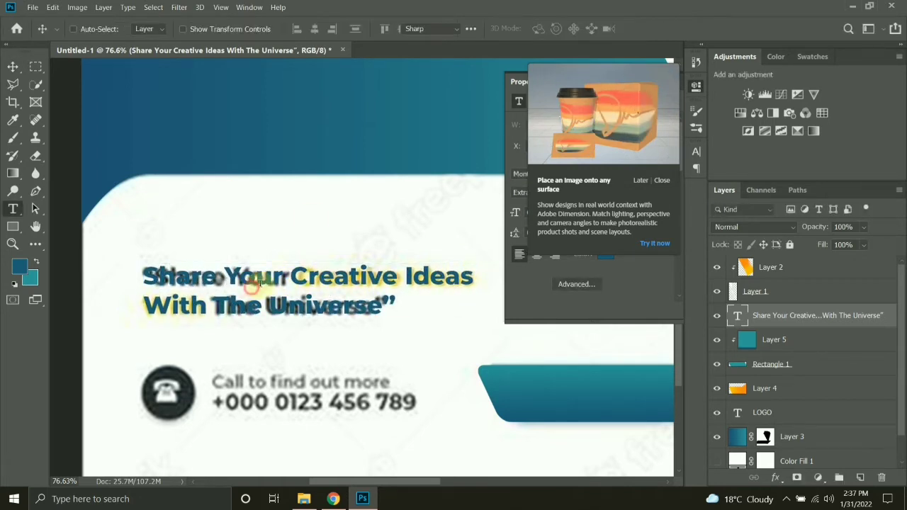
pyautogui.hotkey('ctrl', 'a')
pyautogui.click(539, 32)
pyautogui.moveTo(623, 241); pyautogui.dragTo(436, 282)
pyautogui.press('Return')
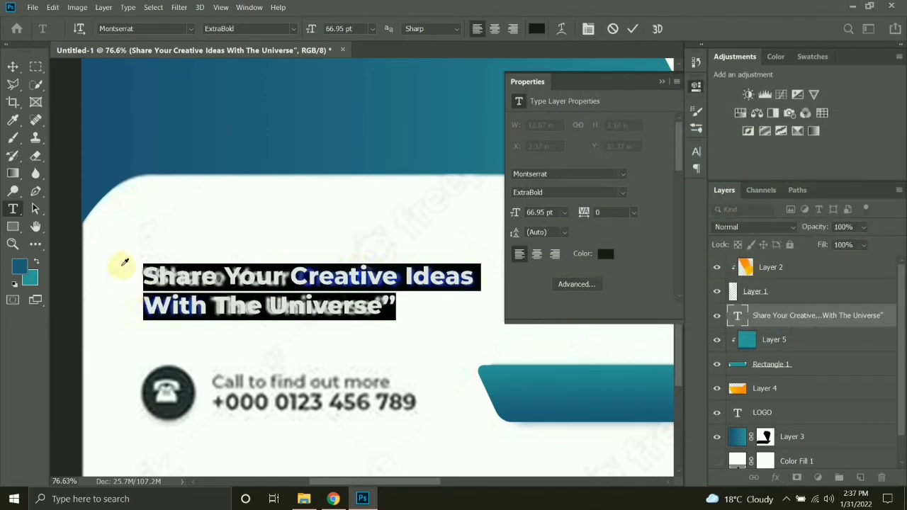
pyautogui.click(13, 66)
# Step: Hide the slogan text temporarily, sample the original slogan's yellow as the foreground colour, and show the text again
pyautogui.scroll(3, 151, 323)
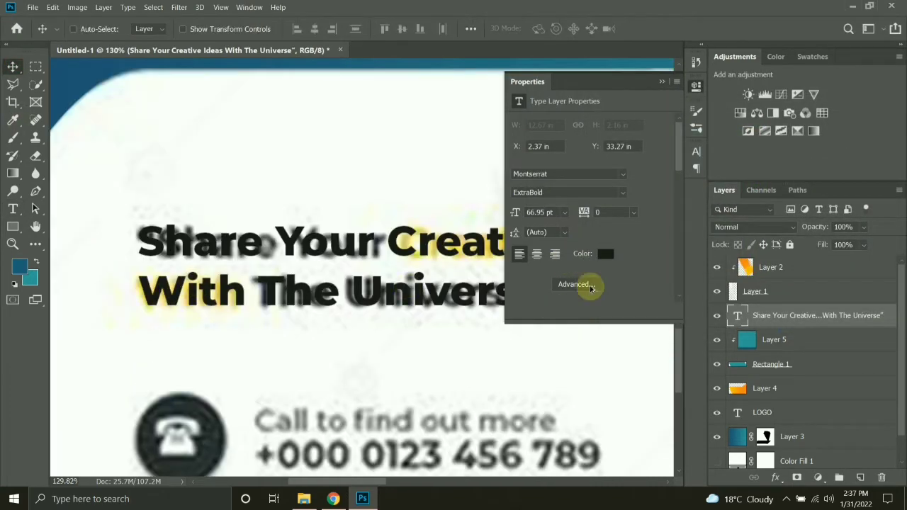
pyautogui.click(718, 314)
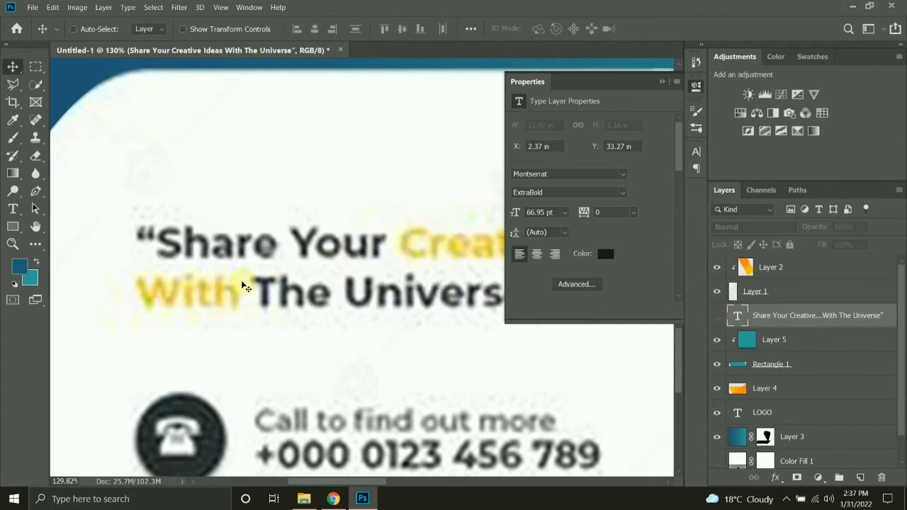
pyautogui.press('b')
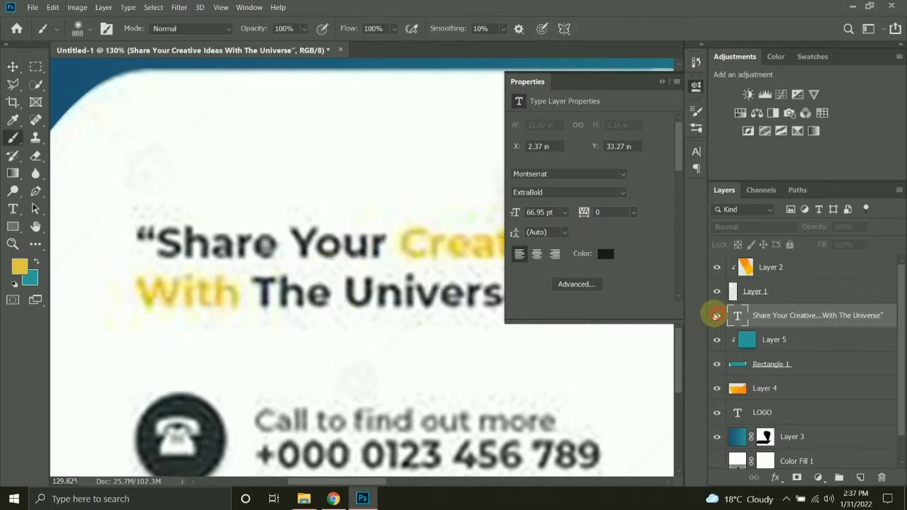
pyautogui.click(717, 316)
pyautogui.scroll(-3, 305, 280)
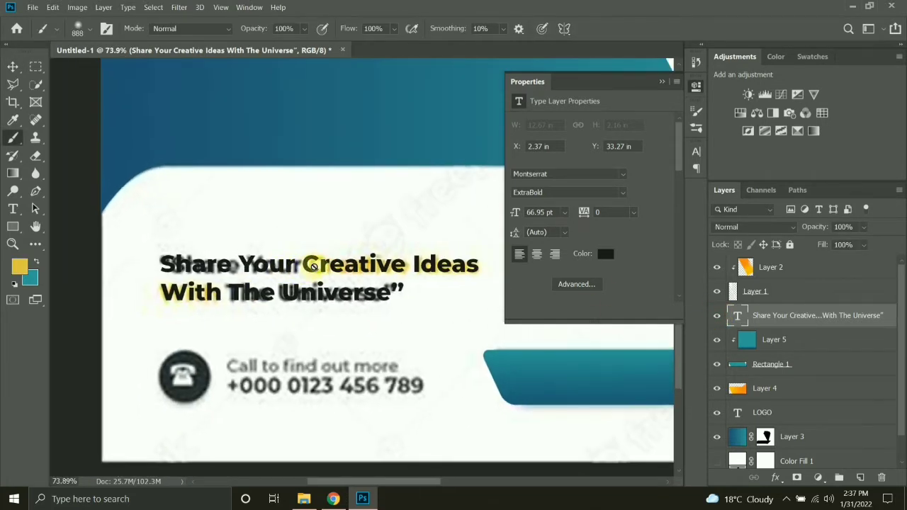
# Step: Recolour the words "Creative Ideas" in the slogan with the sampled yellow (e0c341)
pyautogui.press('t')
pyautogui.moveTo(303, 264); pyautogui.dragTo(480, 268)
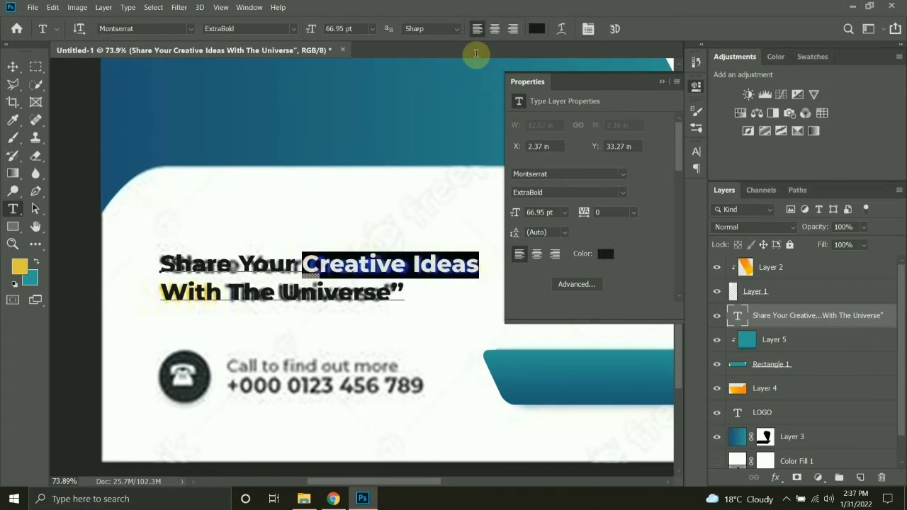
pyautogui.click(537, 28)
pyautogui.click(19, 265)
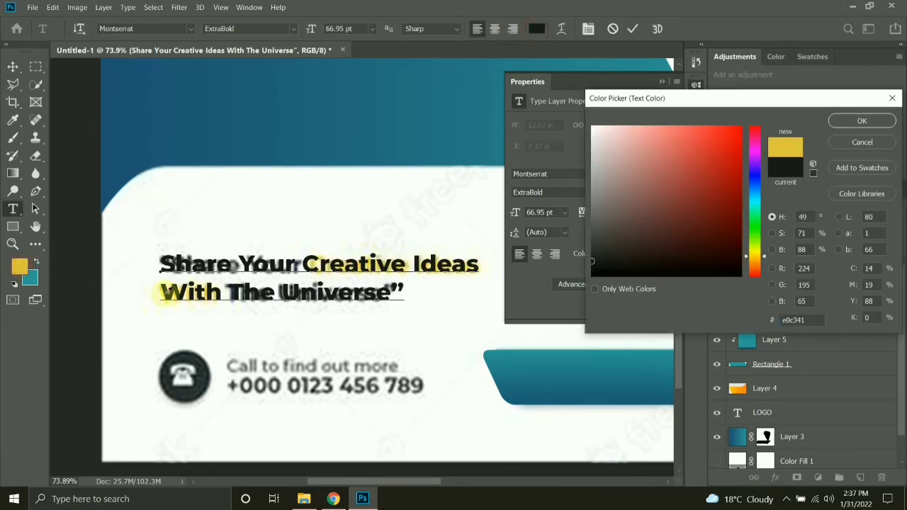
pyautogui.click(861, 121)
# Step: Recolour the word "With" in the slogan's second line with the same yellow (e0c341) and finish editing the text
pyautogui.moveTo(223, 292); pyautogui.dragTo(161, 292)
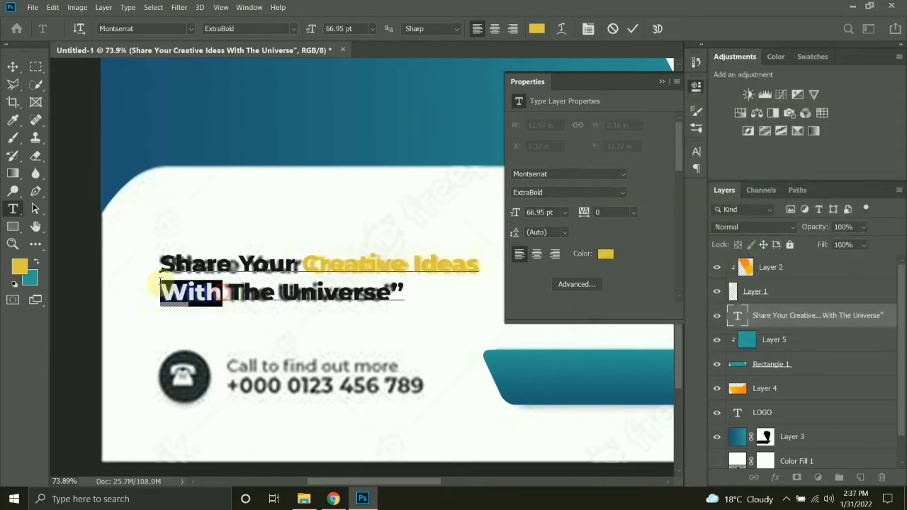
pyautogui.click(536, 29)
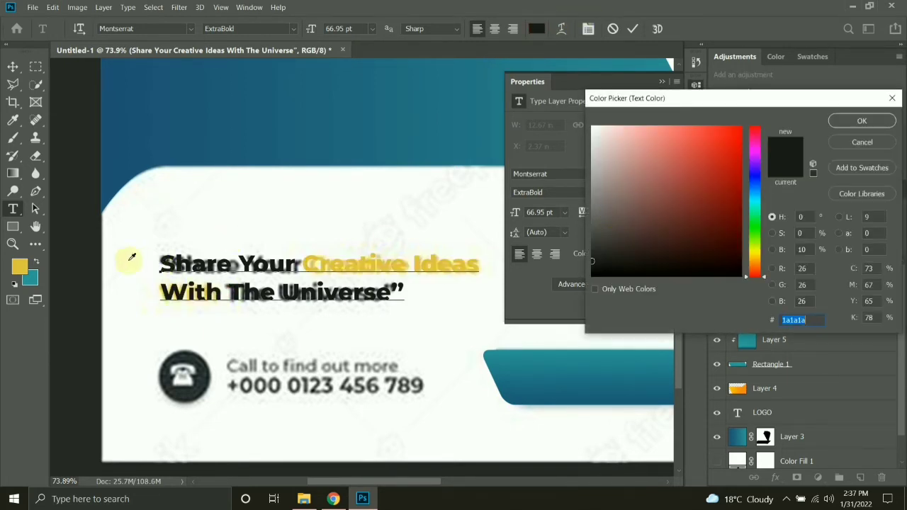
pyautogui.click(19, 265)
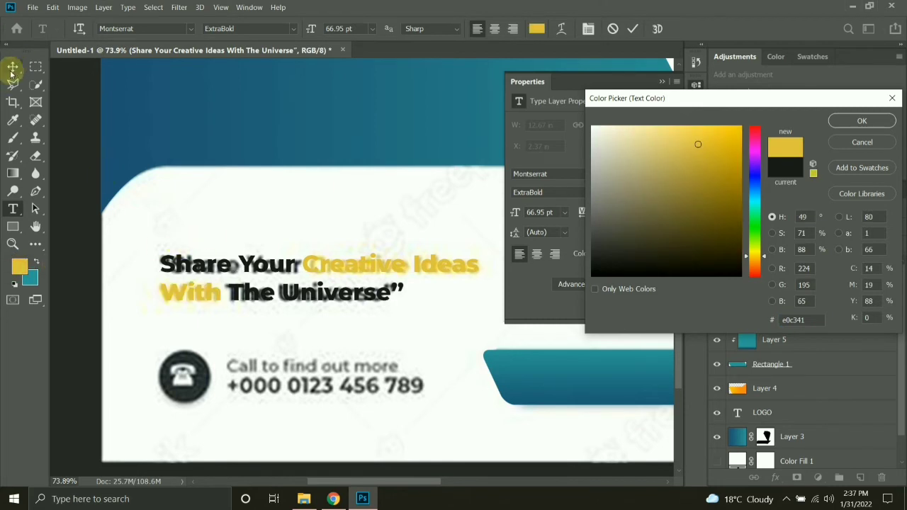
pyautogui.click(861, 121)
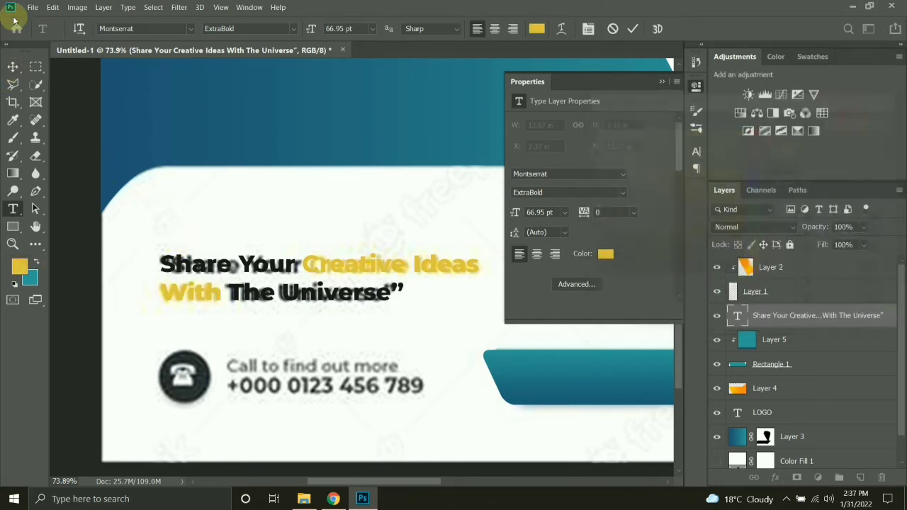
pyautogui.click(13, 66)
# Step: Compare the button with the original beneath it, then merge the button's gradient layer with Rectangle 1
pyautogui.keyDown('alt'); pyautogui.scroll(-5, 659, 355); pyautogui.keyUp('alt')
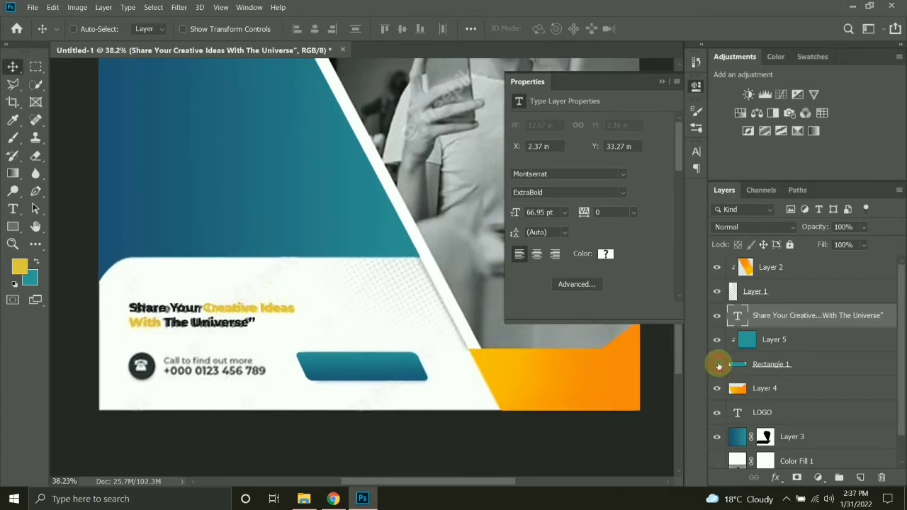
pyautogui.click(719, 365)
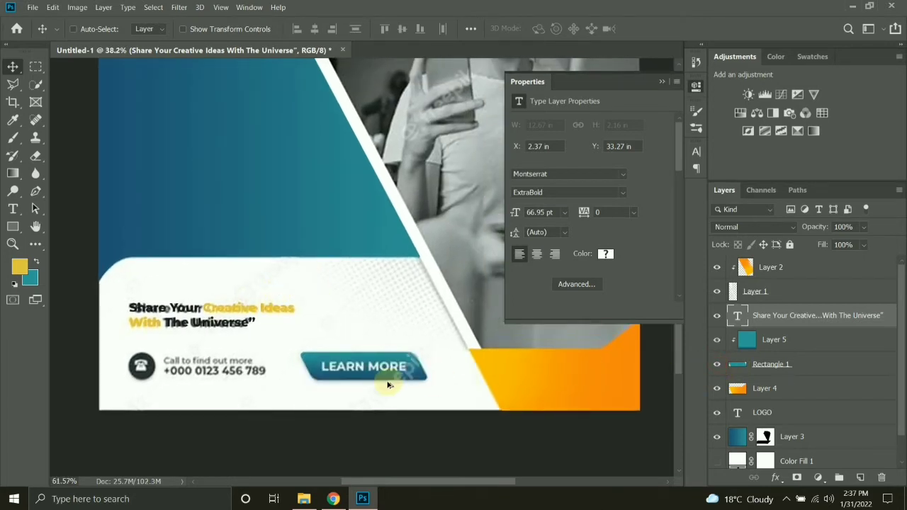
pyautogui.keyDown('alt'); pyautogui.scroll(2, 388, 385); pyautogui.keyUp('alt')
pyautogui.click(795, 354)
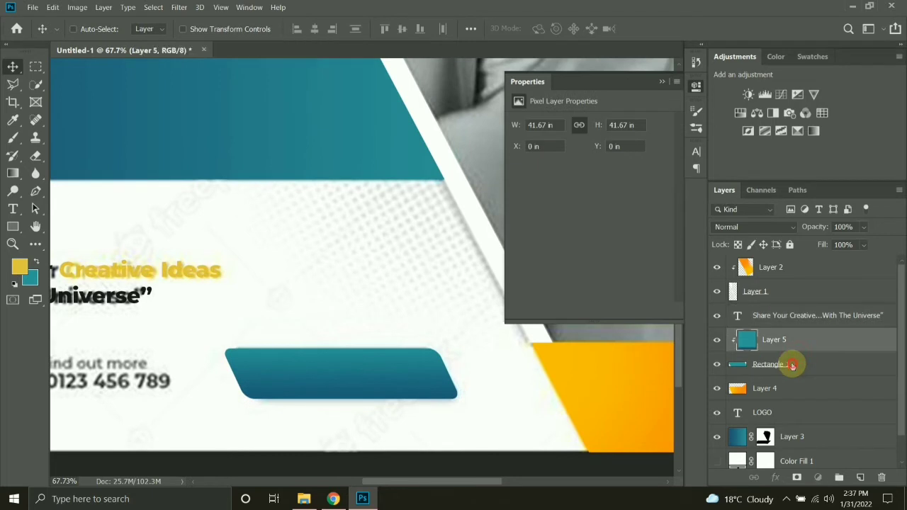
pyautogui.hotkey('ctrl', 'e')
# Step: Add the text "Learn More" on the teal button in Montserrat ExtraBold and colour it white
pyautogui.keyDown('alt'); pyautogui.scroll(5, 303, 388); pyautogui.keyUp('alt')
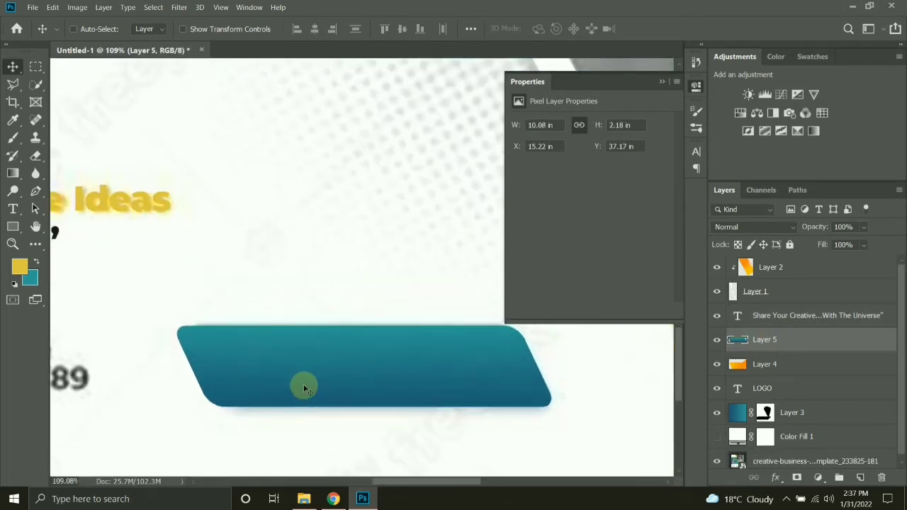
pyautogui.press('t')
pyautogui.click(236, 374)
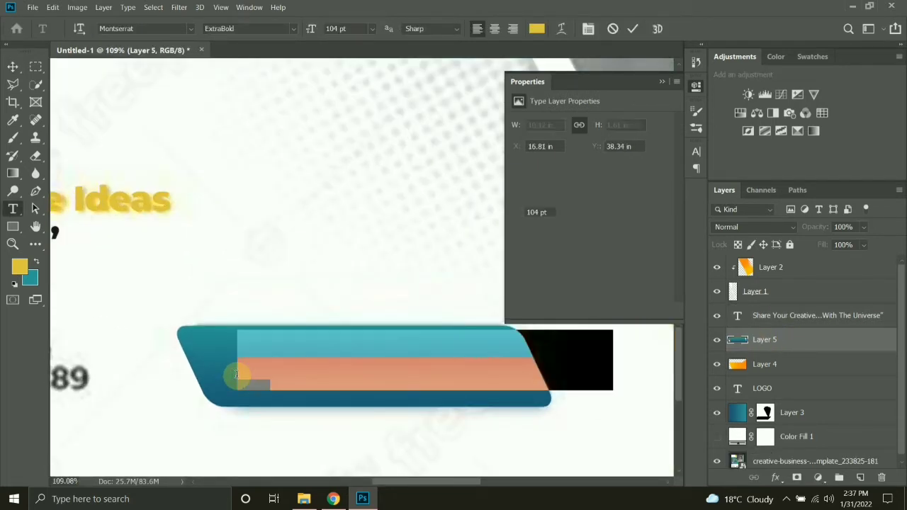
pyautogui.write('Learn More')
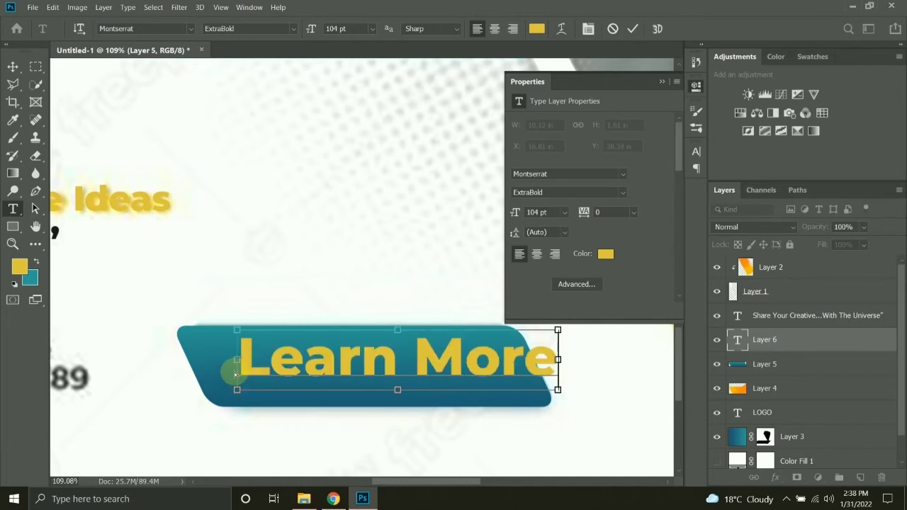
pyautogui.hotkey('ctrl', 'a')
pyautogui.click(537, 28)
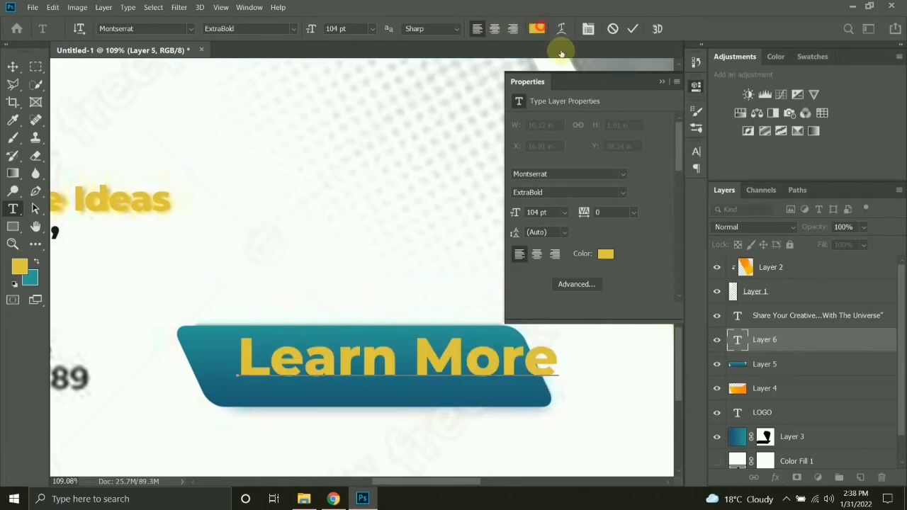
pyautogui.moveTo(634, 177); pyautogui.dragTo(577, 128)
pyautogui.press('Return')
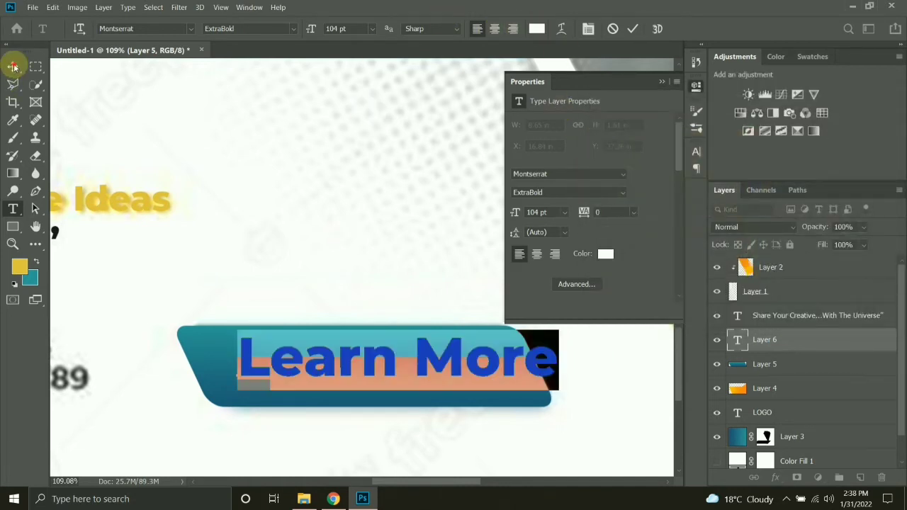
# Step: Move the "Learn More" text onto the button and scale it down to about 94.39 pt so it fits inside
pyautogui.click(13, 66)
pyautogui.moveTo(410, 360); pyautogui.dragTo(388, 368)
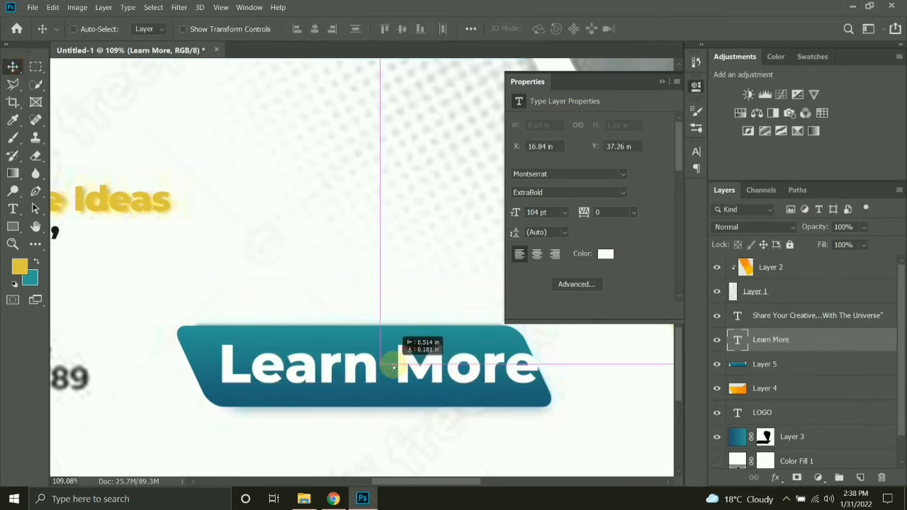
pyautogui.hotkey('ctrl', 't')
pyautogui.moveTo(528, 391); pyautogui.dragTo(511, 385)
pyautogui.moveTo(438, 370); pyautogui.dragTo(437, 370)
pyautogui.press('Return')
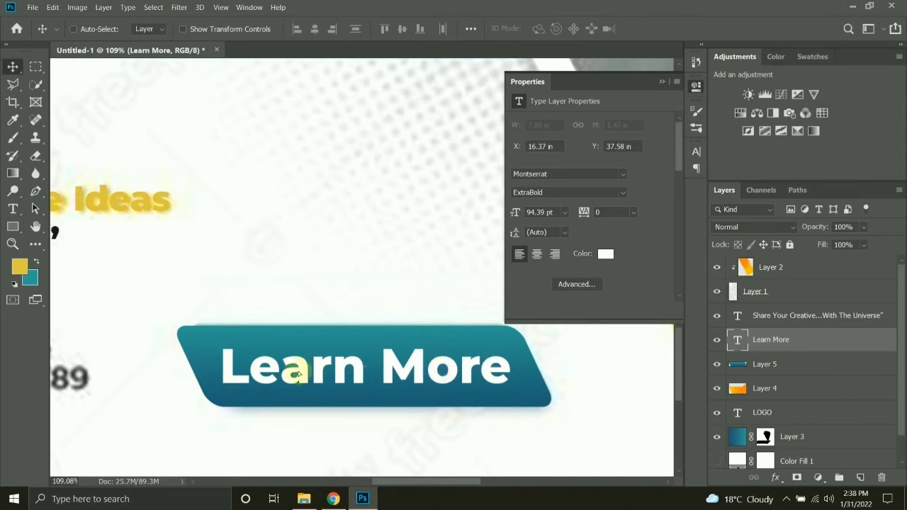
# Step: Show the Color Fill 1 layer to check the rebuilt elements against plain white, then hide it again
pyautogui.scroll(-5, 233, 366)
pyautogui.scroll(-2, 240, 321)
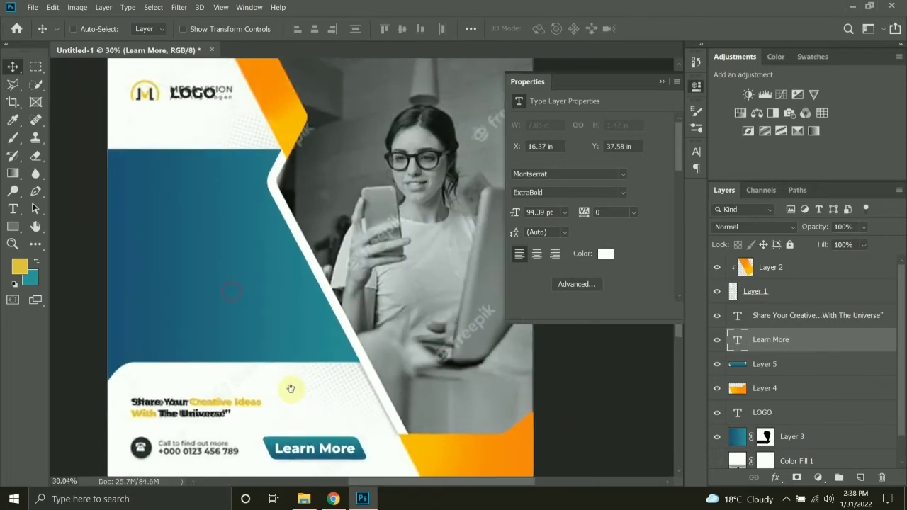
pyautogui.click(663, 82)
pyautogui.scroll(-1, 750, 423)
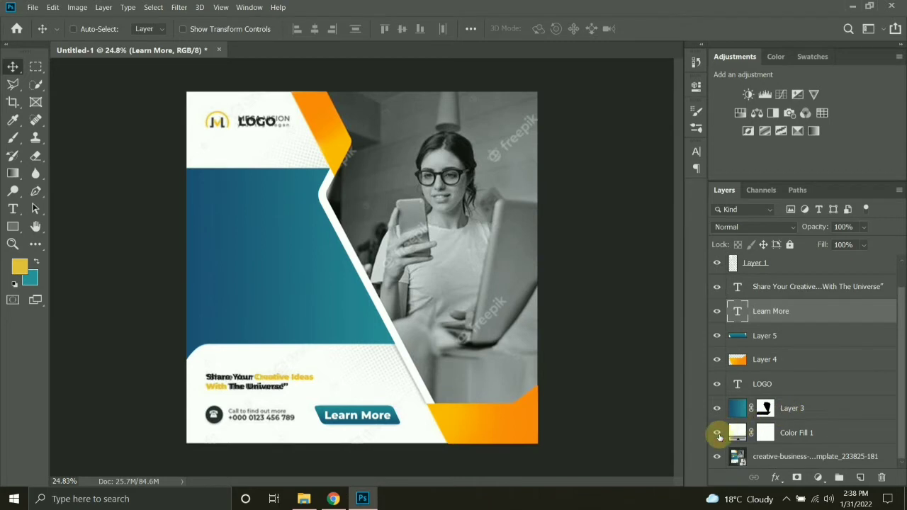
pyautogui.click(717, 433)
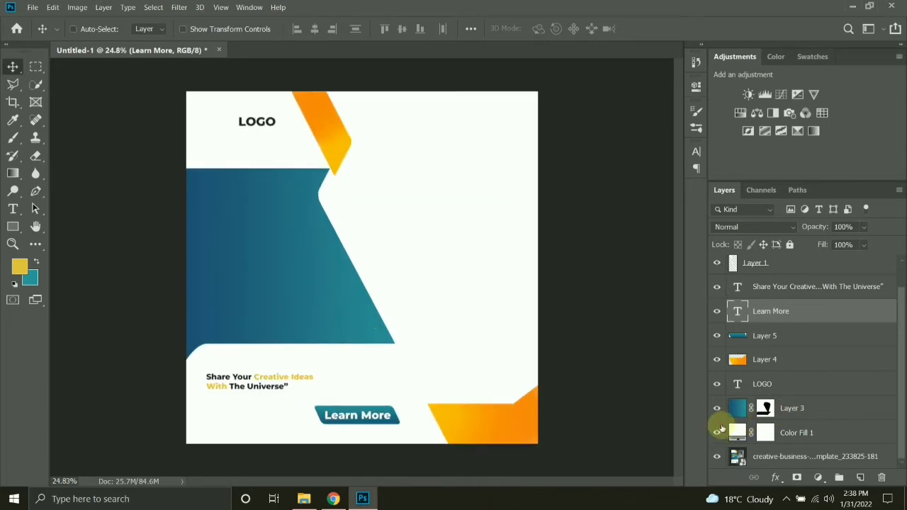
pyautogui.click(719, 431)
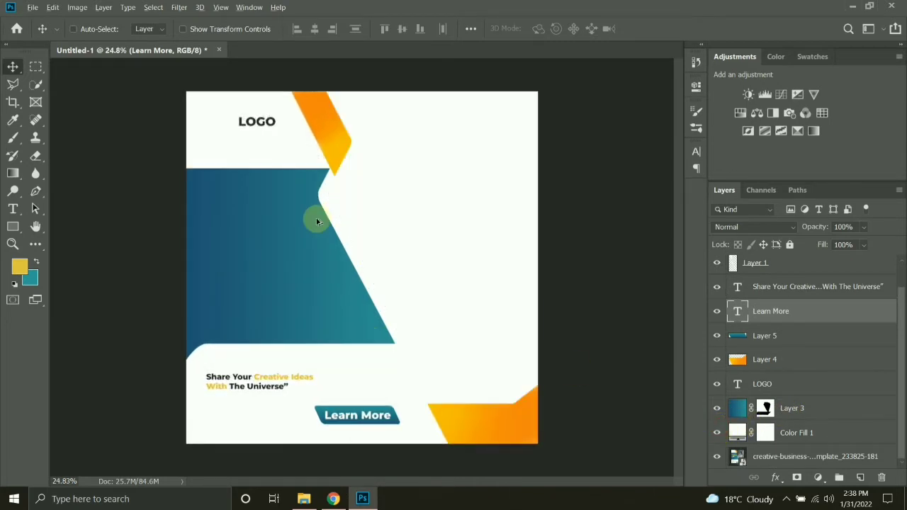
pyautogui.click(718, 431)
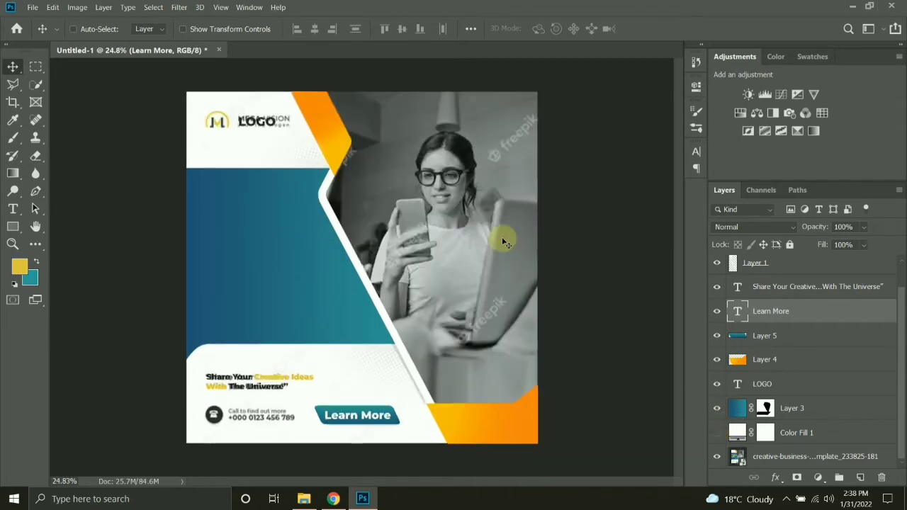
# Step: Place the Unsplash photo of the woman with phone and laptop as an embedded image directly above Color Fill 1
pyautogui.click(807, 418)
pyautogui.click(806, 430)
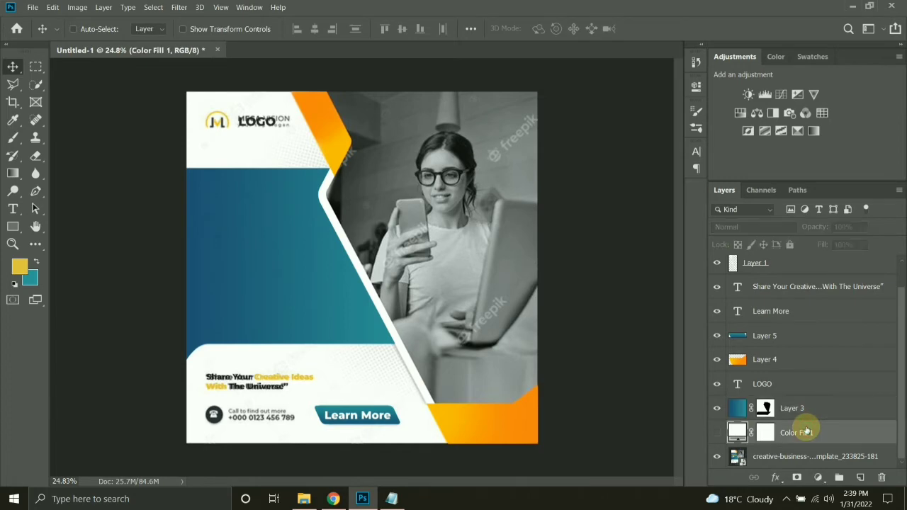
pyautogui.click(34, 8)
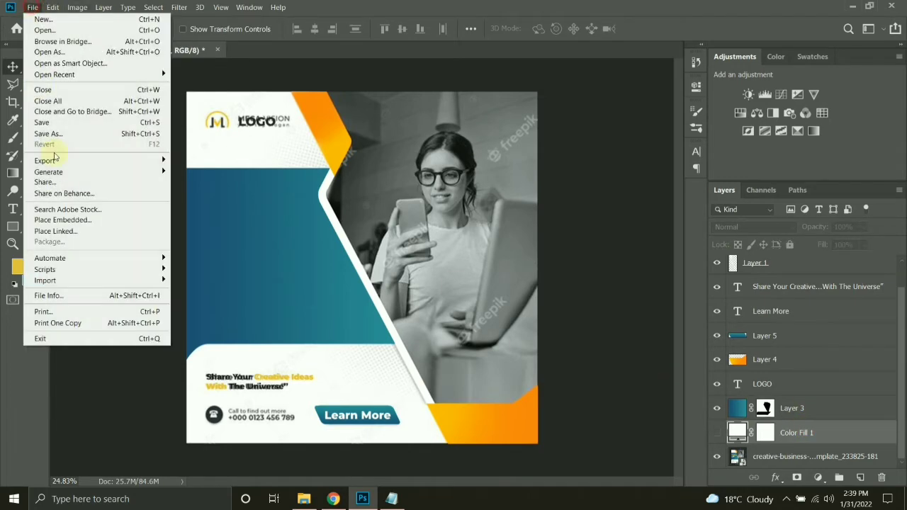
pyautogui.click(60, 223)
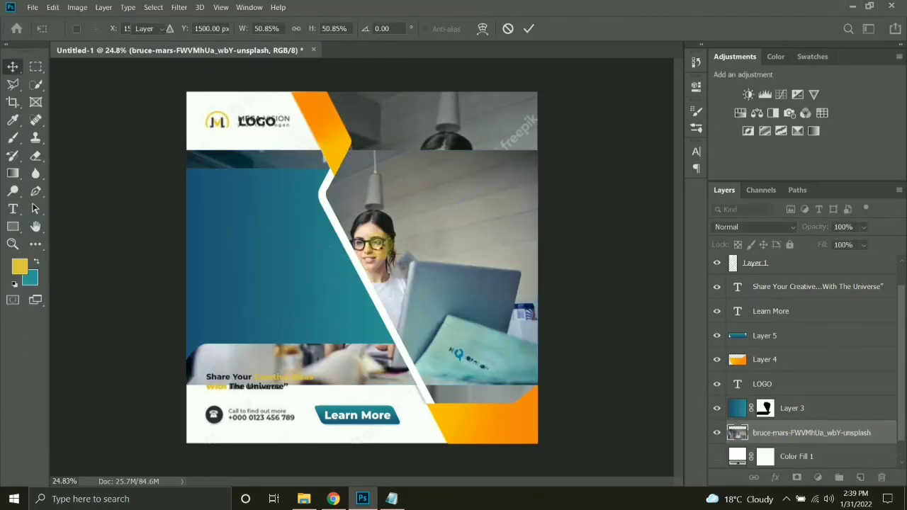
pyautogui.press('Return')
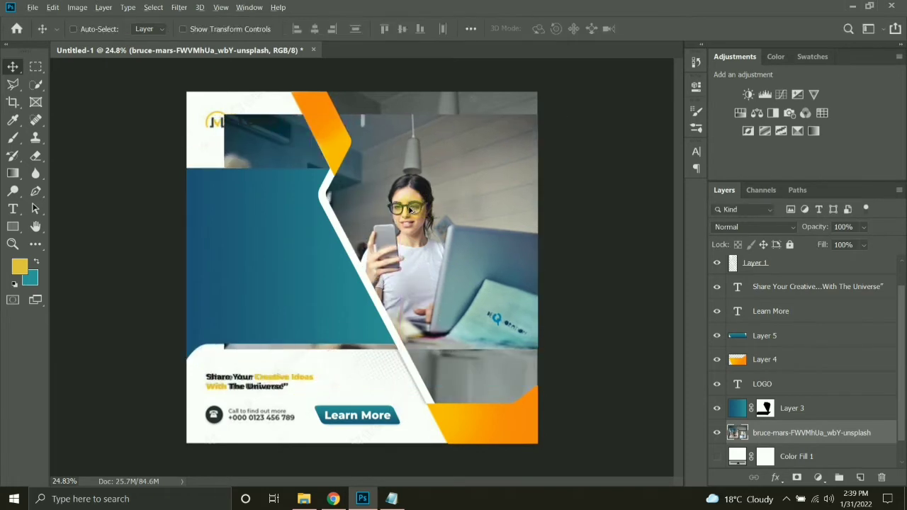
# Step: Scale the placed photo to about 76.17% and move it so the woman matches her place in the original banner
pyautogui.scroll(-3, 408, 213)
pyautogui.hotkey('ctrl', 't')
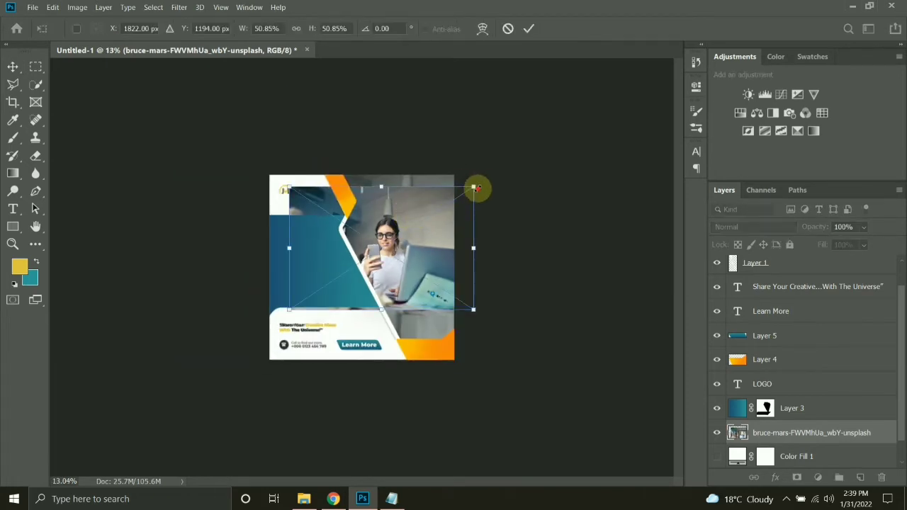
pyautogui.moveTo(474, 188); pyautogui.dragTo(531, 163)
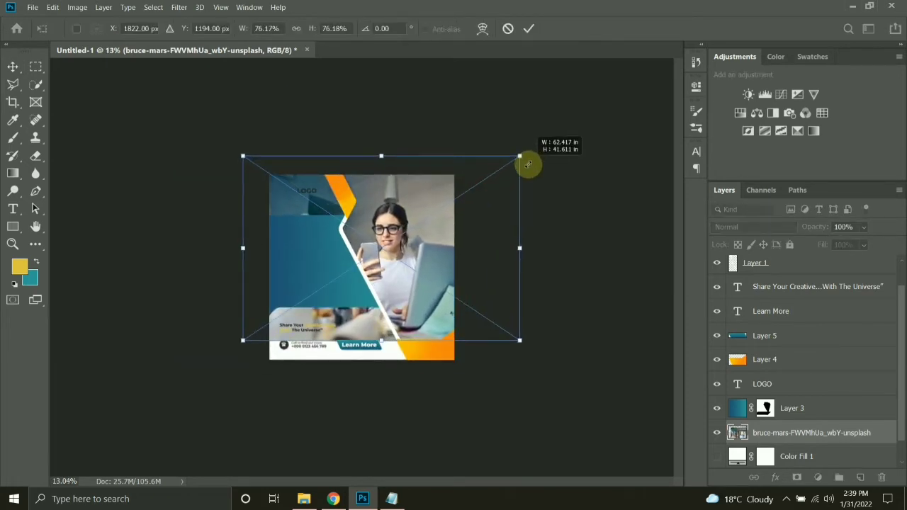
pyautogui.moveTo(398, 228); pyautogui.dragTo(418, 229)
pyautogui.press('Return')
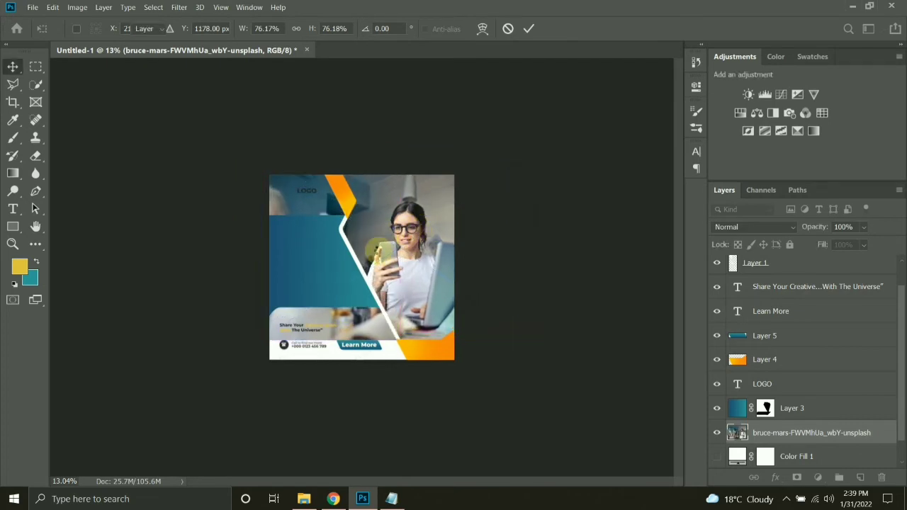
# Step: Start a Pen path above the orange strip and trace it down along the white diagonal border to the lower orange shape
pyautogui.scroll(2, 379, 254)
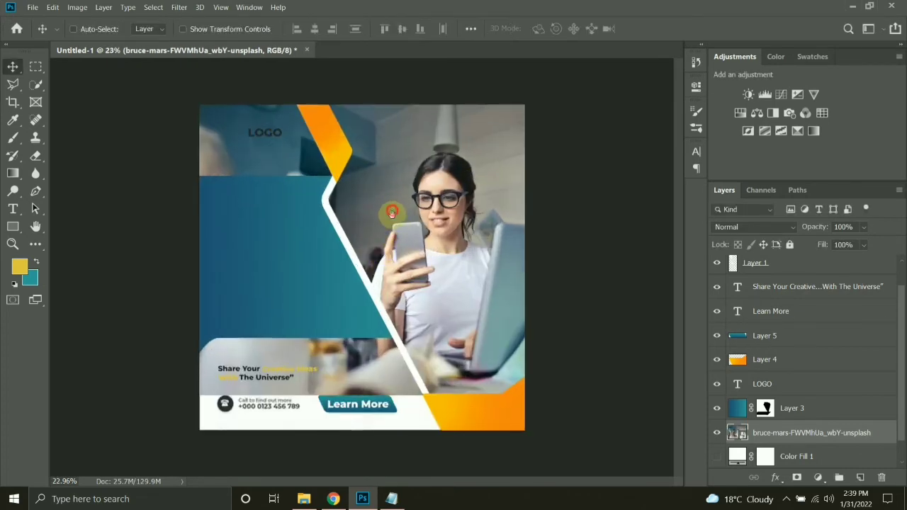
pyautogui.scroll(2, 389, 214)
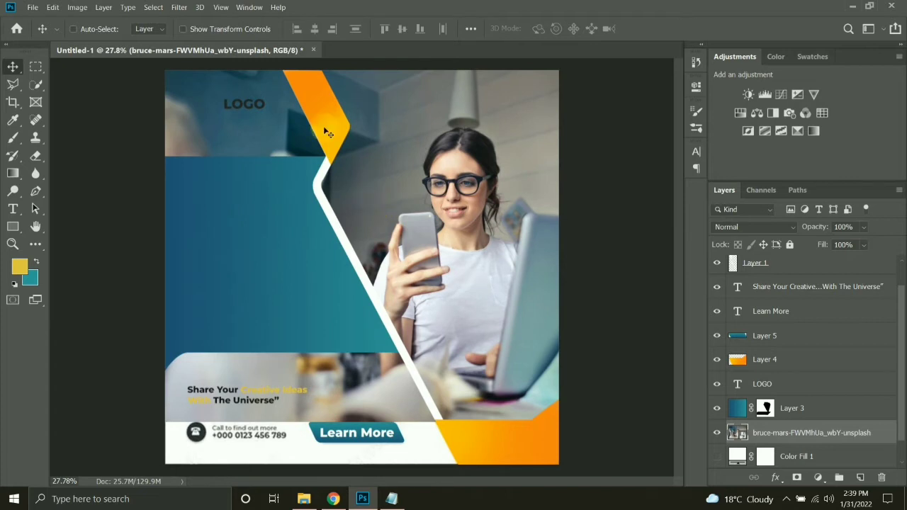
pyautogui.press('p')
pyautogui.click(302, 66)
pyautogui.click(337, 138)
pyautogui.scroll(5, 334, 143)
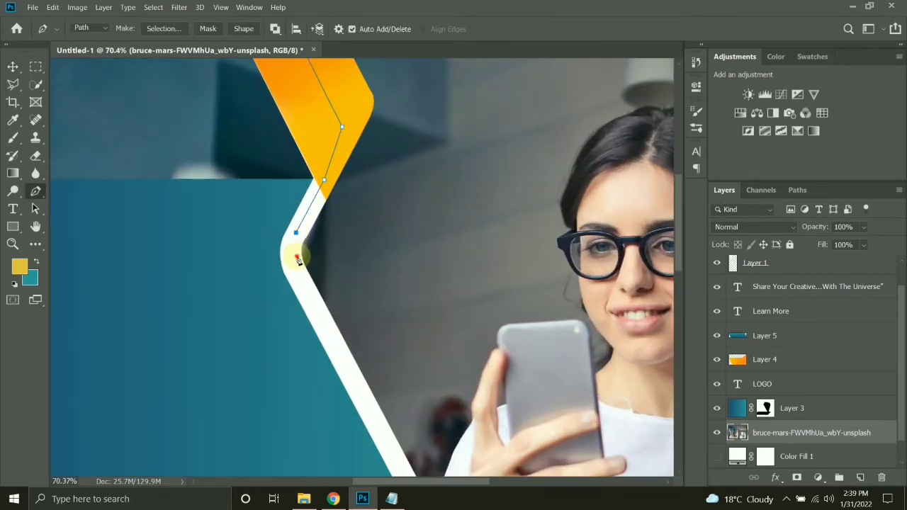
pyautogui.click(305, 279)
pyautogui.moveTo(319, 313); pyautogui.dragTo(248, 97)
pyautogui.moveTo(366, 288); pyautogui.dragTo(310, 122)
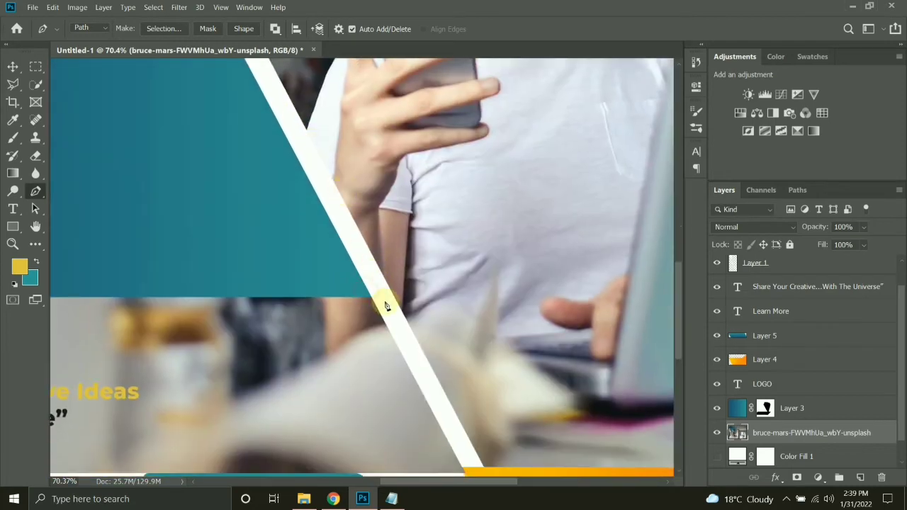
pyautogui.click(390, 306)
pyautogui.moveTo(430, 401); pyautogui.dragTo(333, 227)
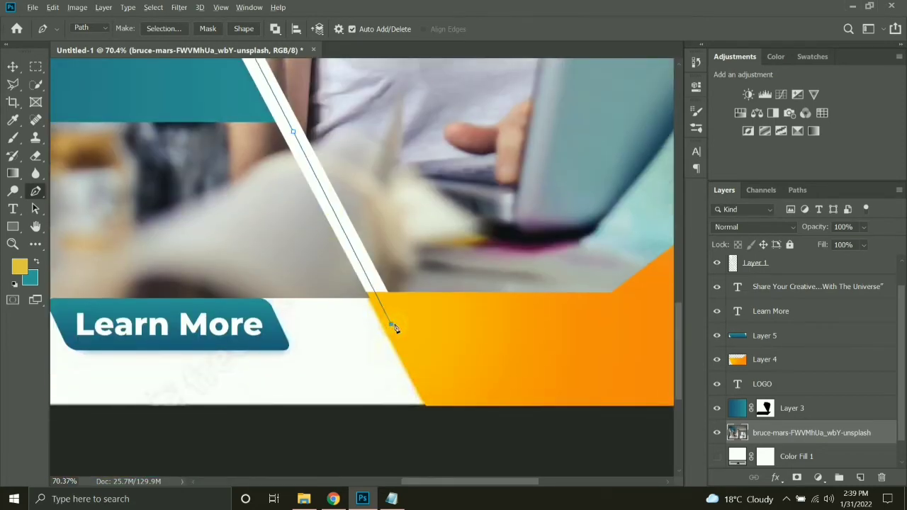
# Step: Continue the Pen path along the banner's bottom edge and around its left side back to the starting point above the orange strip
pyautogui.scroll(-5, 396, 329)
pyautogui.click(322, 441)
pyautogui.click(176, 441)
pyautogui.click(139, 341)
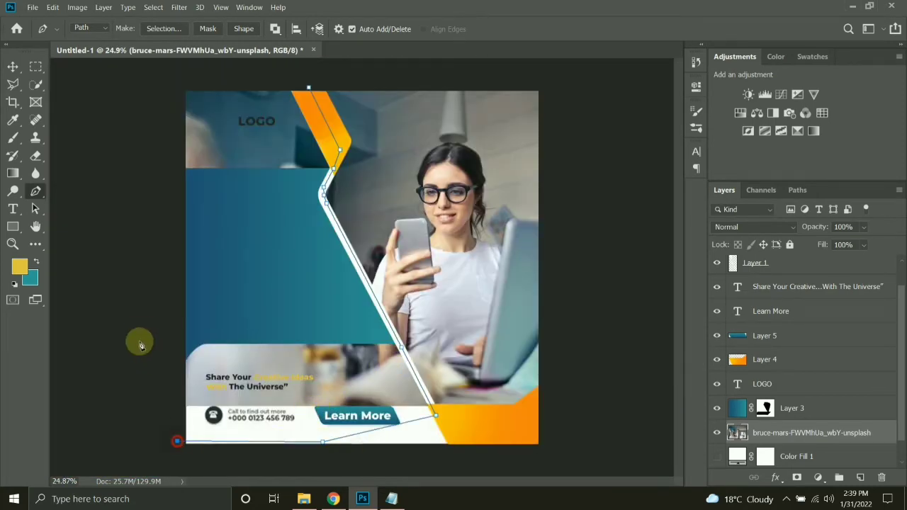
pyautogui.click(133, 123)
pyautogui.click(146, 85)
pyautogui.click(231, 74)
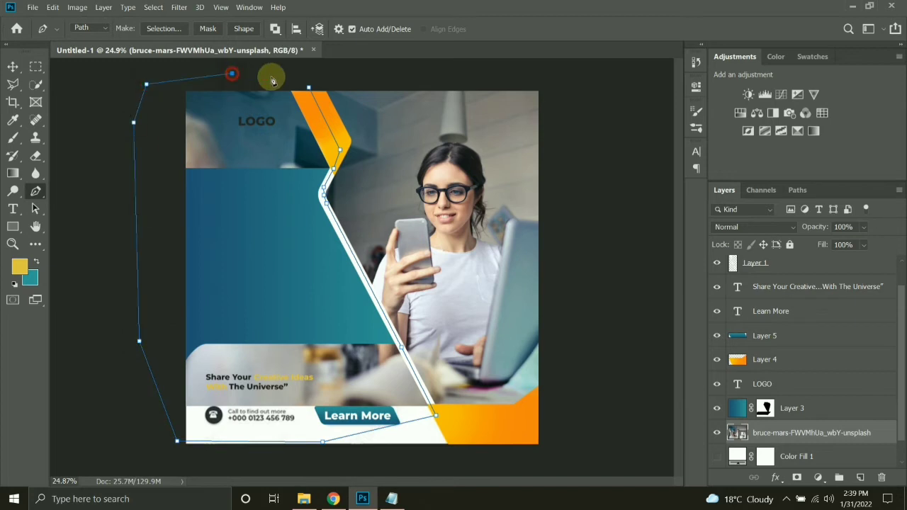
# Step: Convert the path to a selection and mask the placed photo with it, hiding the part left of the white diagonal border
pyautogui.click(183, 32)
pyautogui.press('Return')
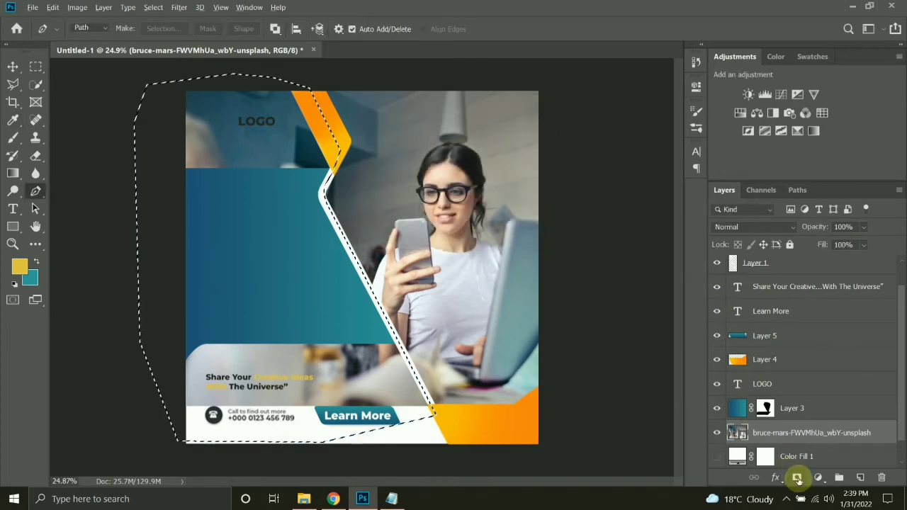
pyautogui.click(798, 478)
pyautogui.scroll(-1, 407, 297)
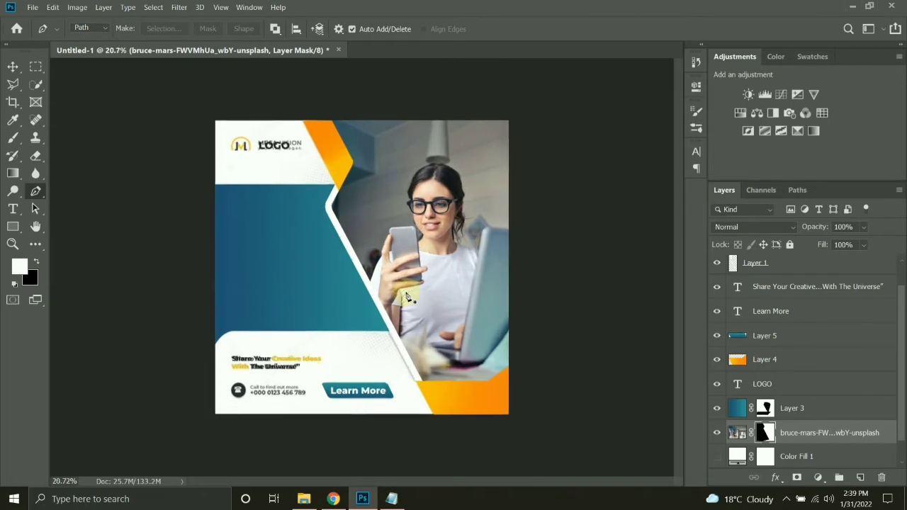
# Step: Add a Black & White adjustment with the Default preset and clip it to the photo layer
pyautogui.click(13, 65)
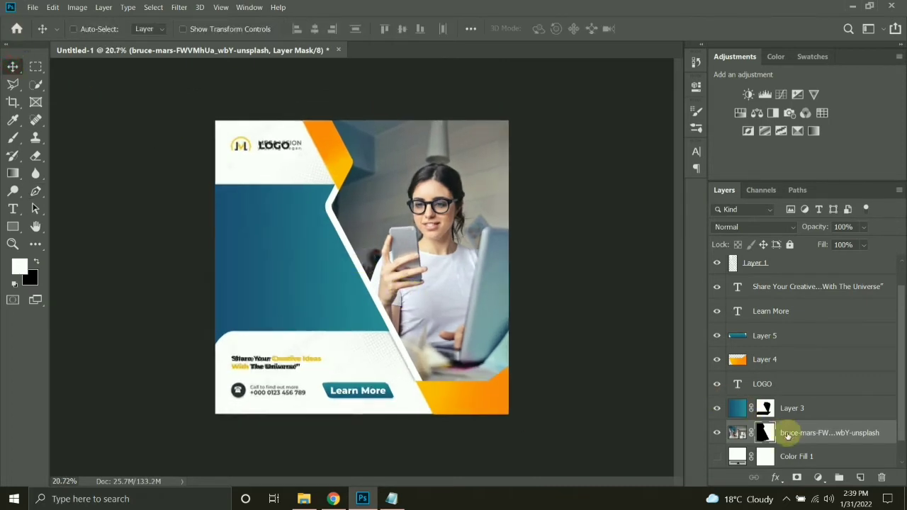
pyautogui.click(772, 113)
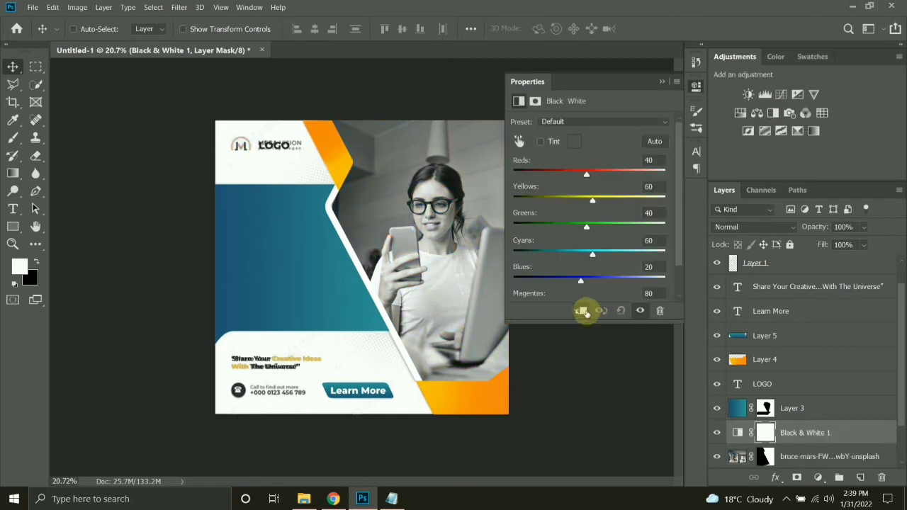
pyautogui.click(581, 310)
pyautogui.click(665, 84)
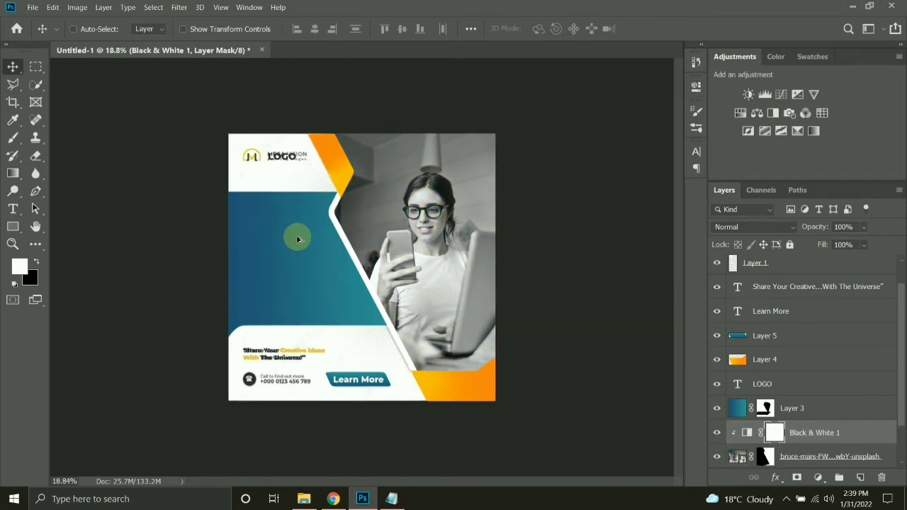
# Step: Isolate the original template layer to examine its headline and photo, then restore the other layers with Color Fill 1 hidden
pyautogui.scroll(-2, 767, 423)
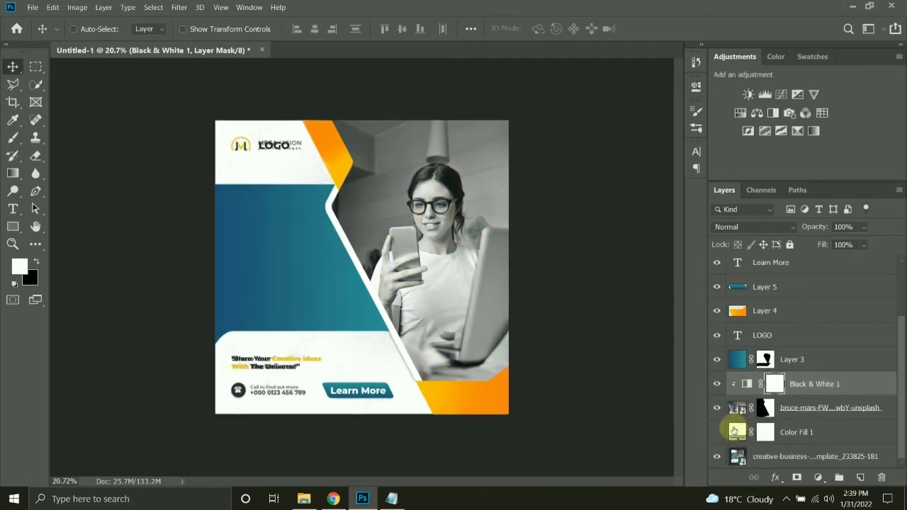
pyautogui.keyDown('alt'); pyautogui.click(717, 455); pyautogui.keyUp('alt')
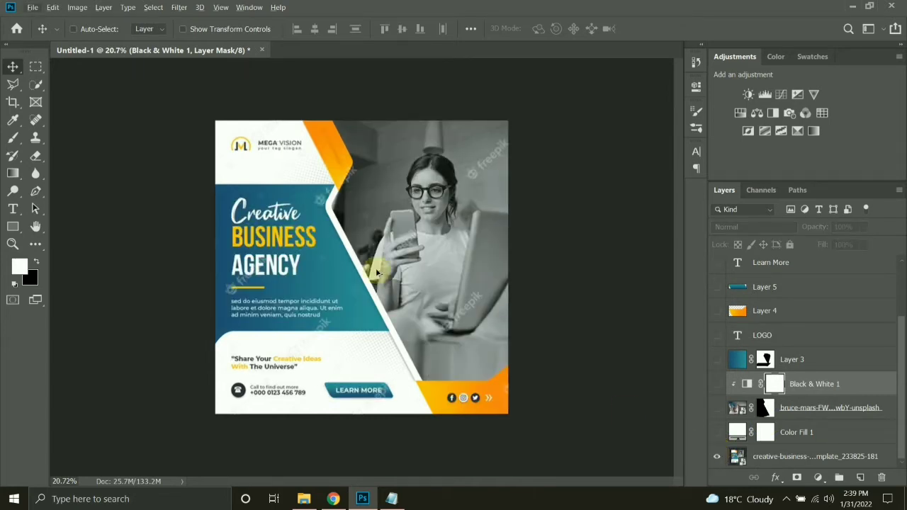
pyautogui.scroll(5, 339, 253)
pyautogui.moveTo(305, 244); pyautogui.dragTo(354, 264)
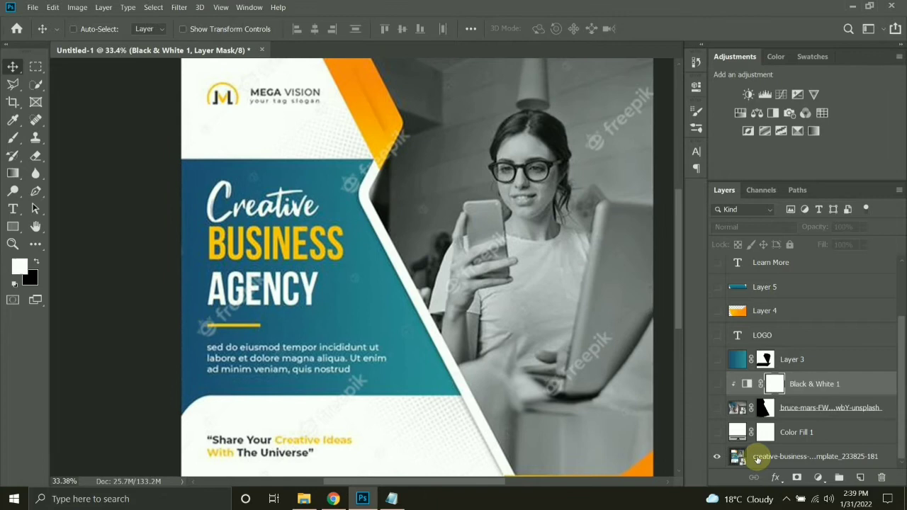
pyautogui.keyDown('alt'); pyautogui.click(717, 456); pyautogui.keyUp('alt')
pyautogui.click(717, 432)
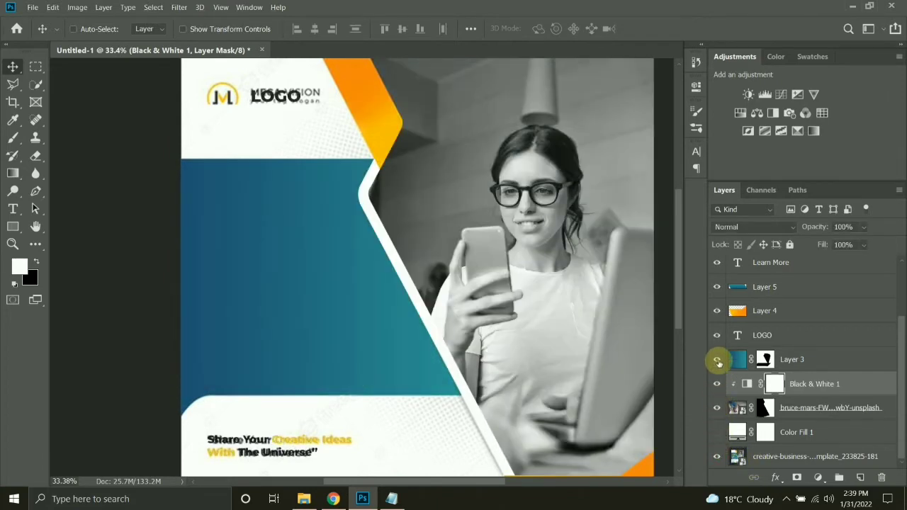
# Step: Hide Layer 3 to reveal the original headline, and add the text "Creative" over its first word
pyautogui.click(718, 362)
pyautogui.scroll(3, 261, 245)
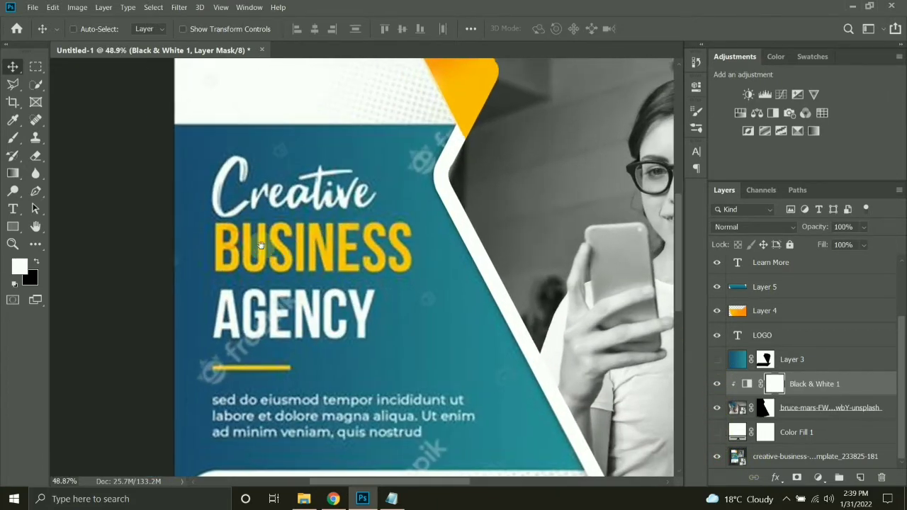
pyautogui.press('t')
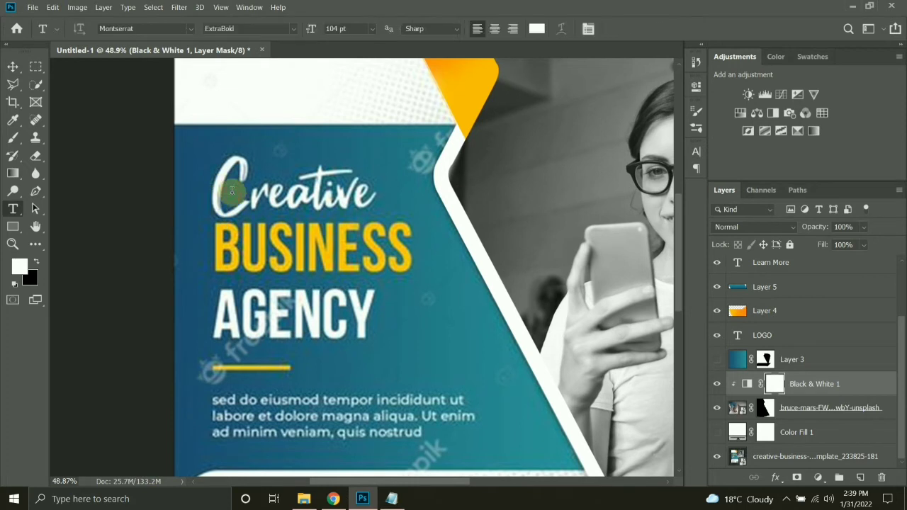
pyautogui.click(231, 190)
pyautogui.write('Creat')
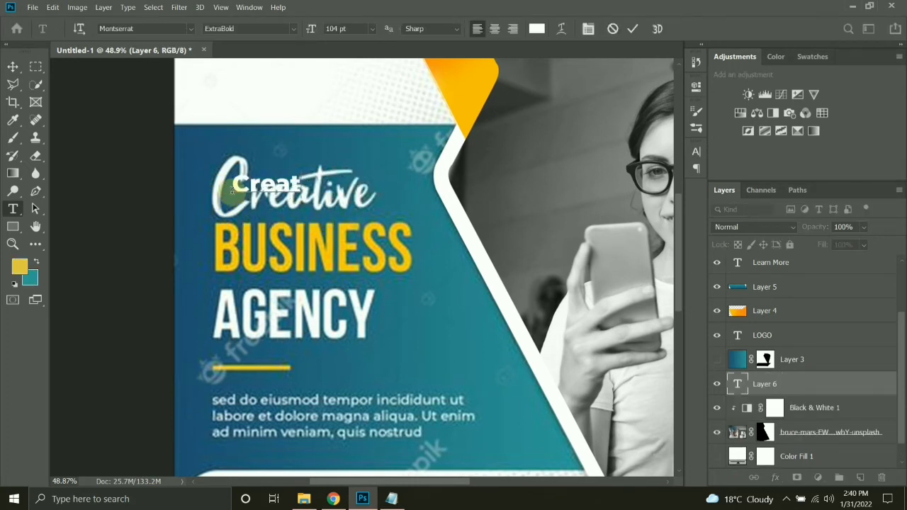
pyautogui.write('ive')
# Step: Change the font of the whole "Creative" text to Amstagram
pyautogui.hotkey('ctrl', 'a')
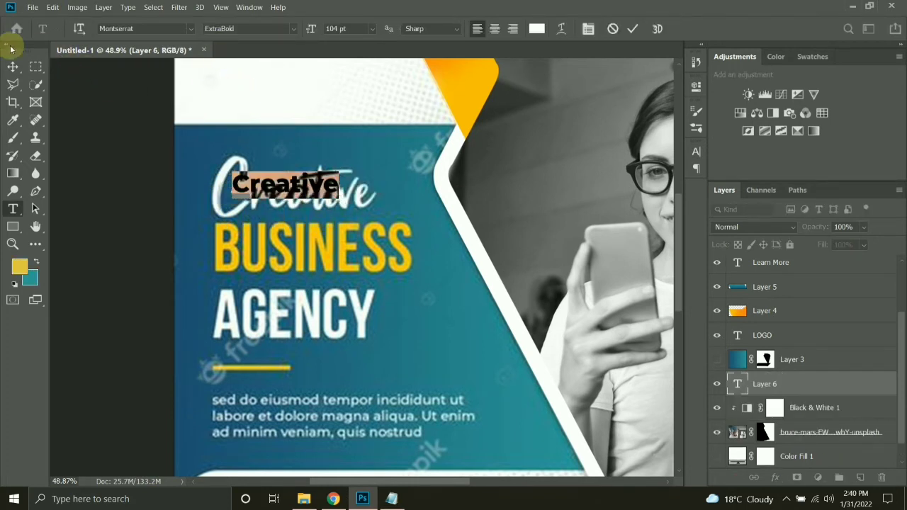
pyautogui.click(190, 29)
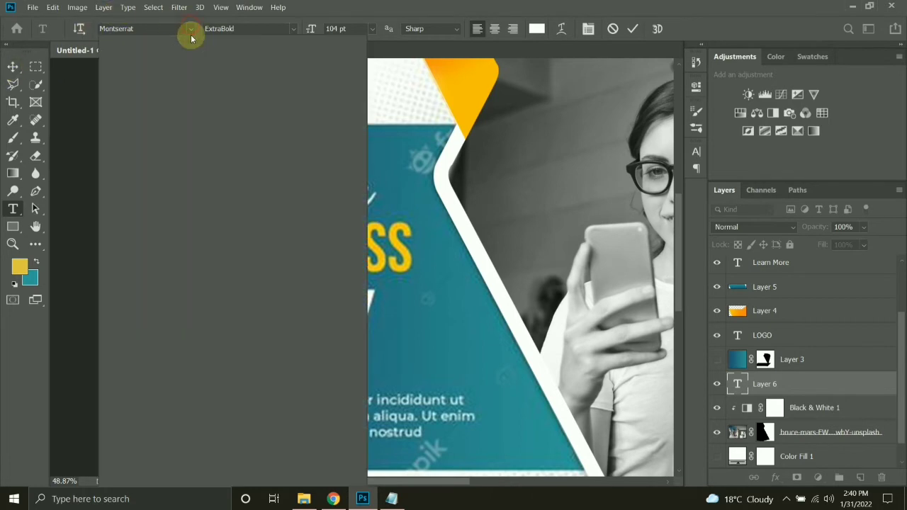
pyautogui.scroll(-3, 213, 127)
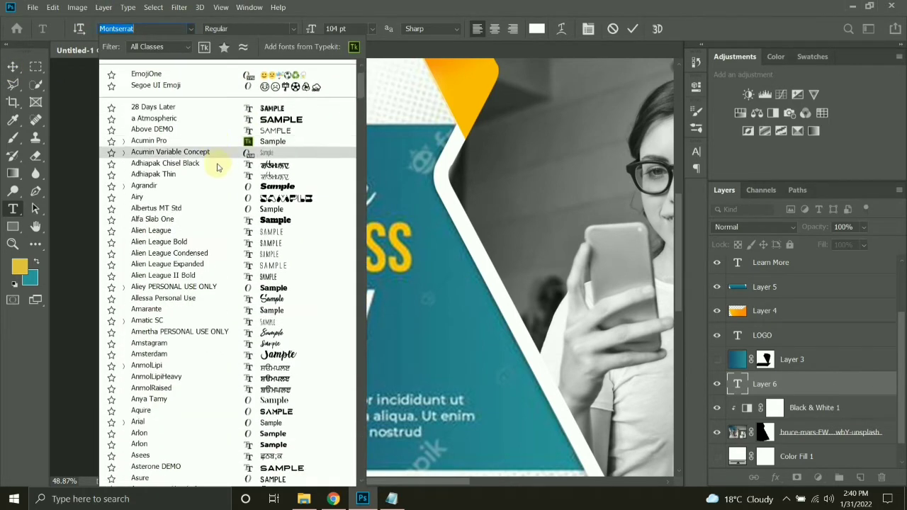
pyautogui.scroll(-2, 217, 152)
pyautogui.scroll(-2, 220, 185)
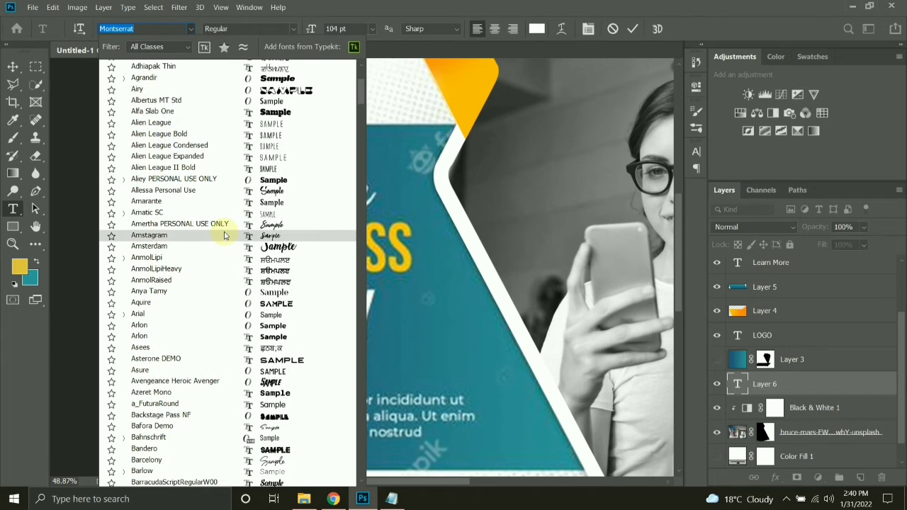
pyautogui.click(224, 235)
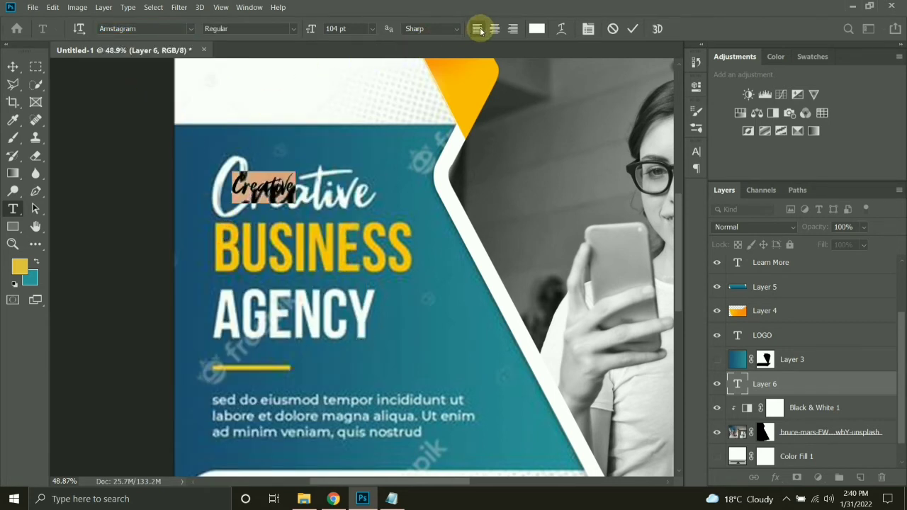
# Step: Set the "Creative" text to 235 pt and keep its color white
pyautogui.moveTo(325, 29); pyautogui.dragTo(368, 31)
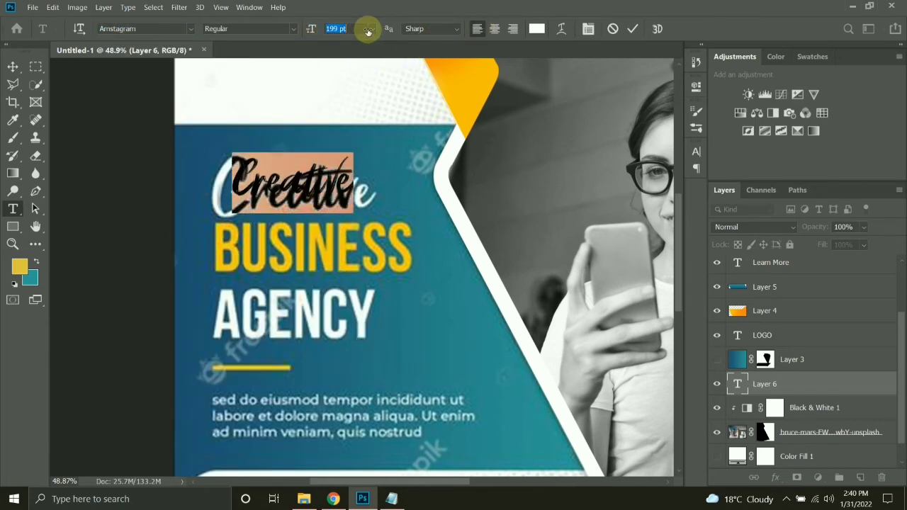
pyautogui.moveTo(312, 28); pyautogui.dragTo(338, 27)
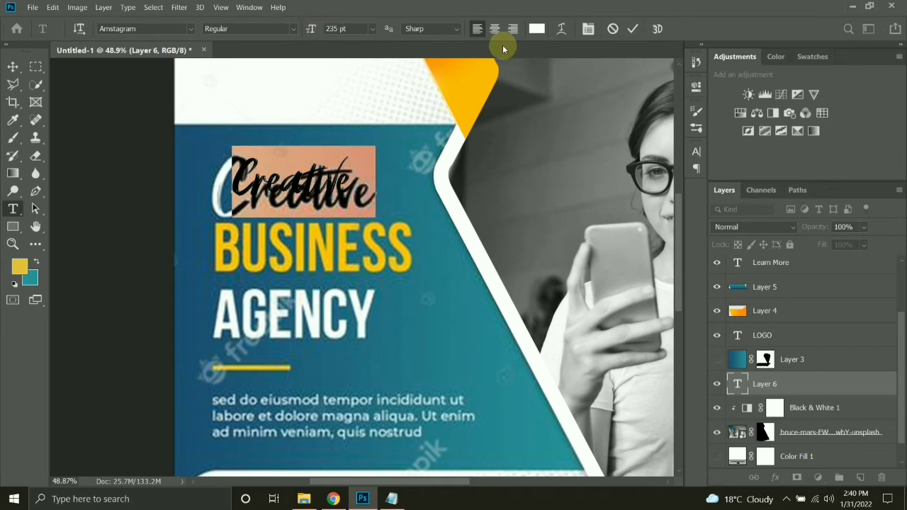
pyautogui.click(537, 28)
pyautogui.press('Return')
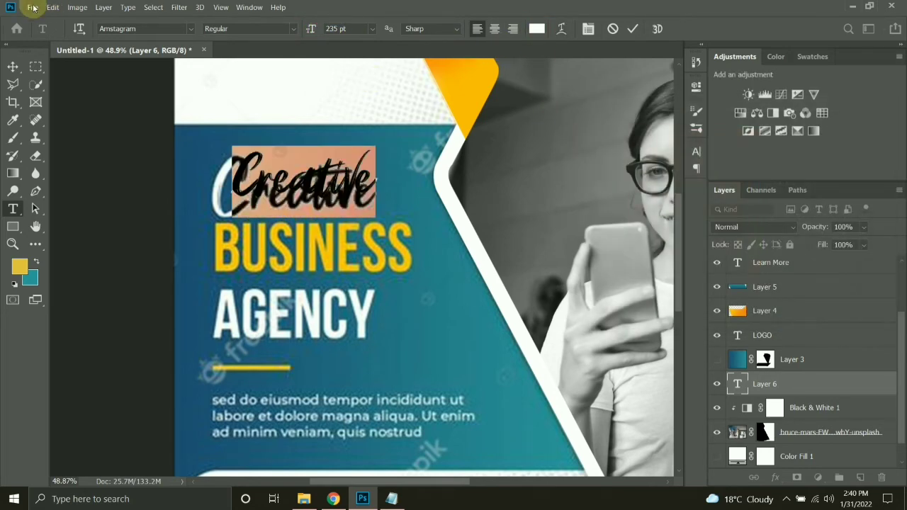
# Step: Move the "Creative" text onto the original script word and scale it to about 120.49%
pyautogui.click(13, 66)
pyautogui.moveTo(273, 163); pyautogui.dragTo(249, 176)
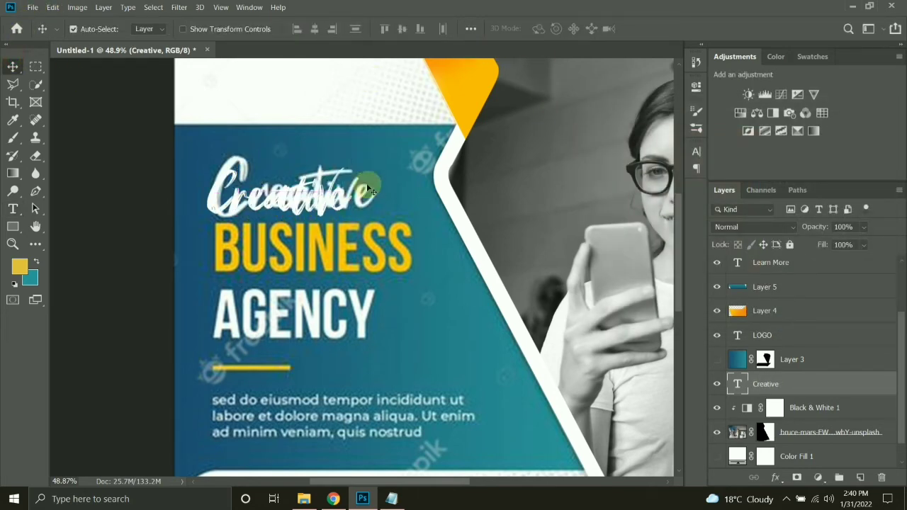
pyautogui.hotkey('ctrl', 't')
pyautogui.moveTo(361, 162); pyautogui.dragTo(391, 148)
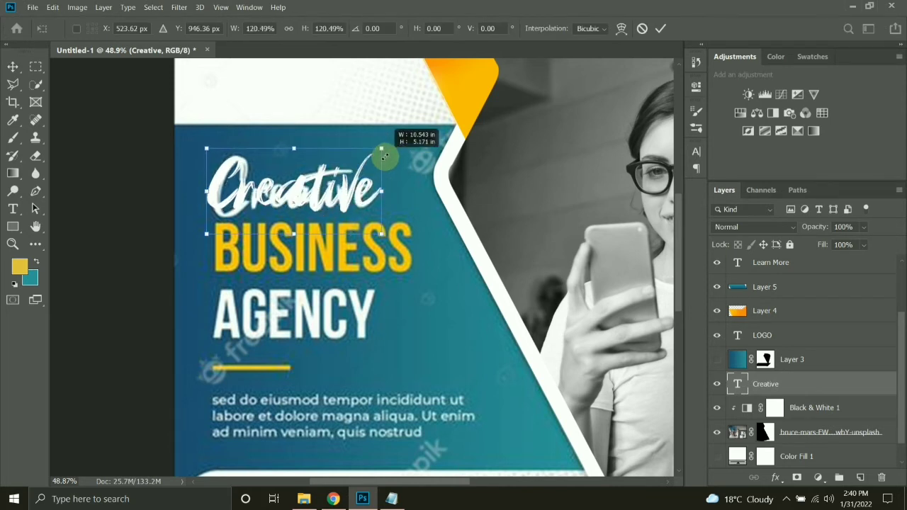
pyautogui.press('Return')
# Step: Add the text "BUSINESS" over the original yellow word and set its font to Bebas Neue Pro Bold
pyautogui.press('t')
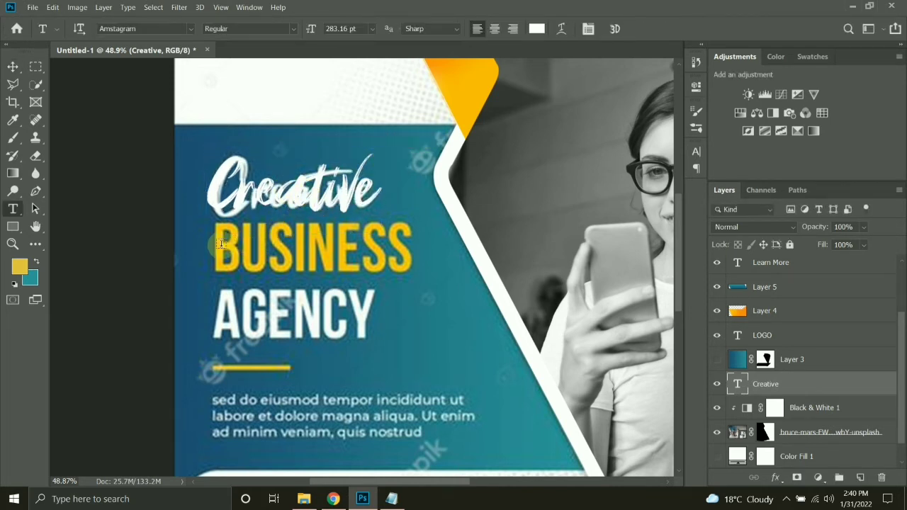
pyautogui.click(220, 244)
pyautogui.write('BUSINESS')
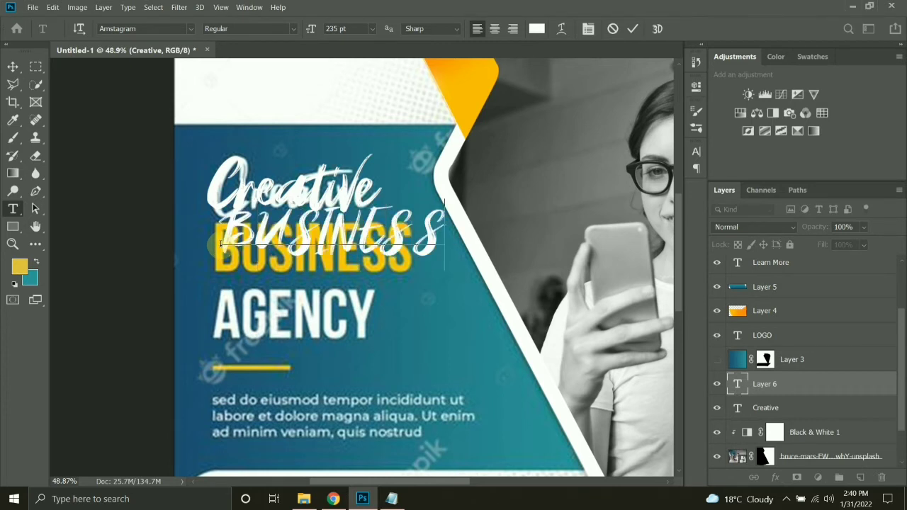
pyautogui.hotkey('ctrl', 'a')
pyautogui.write('beb')
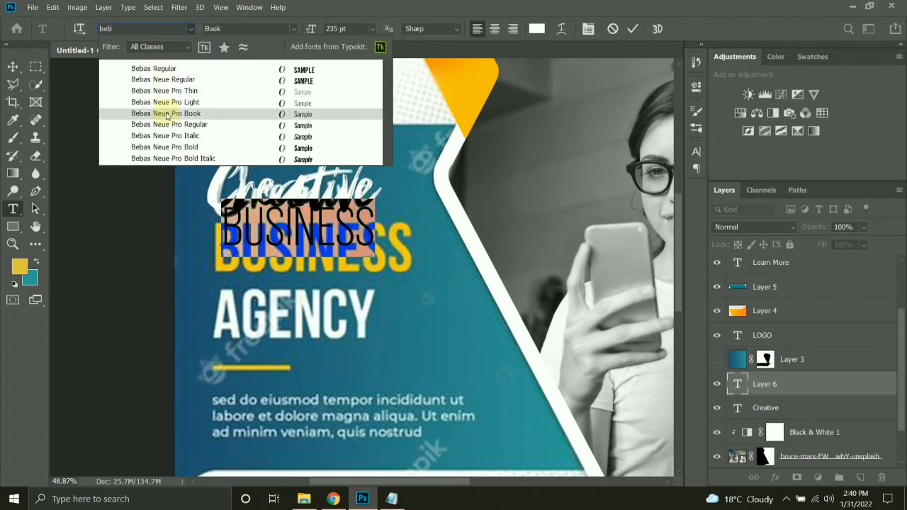
pyautogui.click(164, 146)
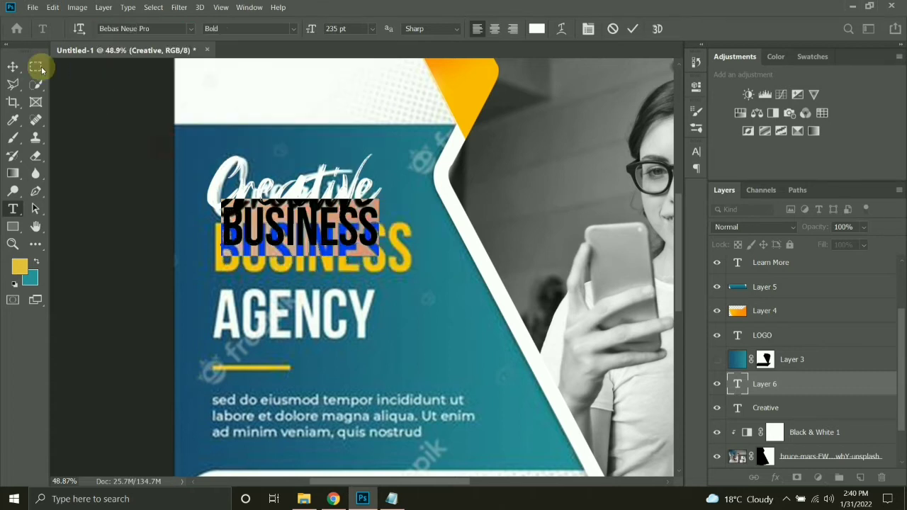
# Step: Scale the BUSINESS text to about 128.23% wide and 126.52% high, and align it with the original yellow word
pyautogui.click(14, 66)
pyautogui.moveTo(322, 238); pyautogui.dragTo(401, 274)
pyautogui.hotkey('ctrl', 't')
pyautogui.press('Return')
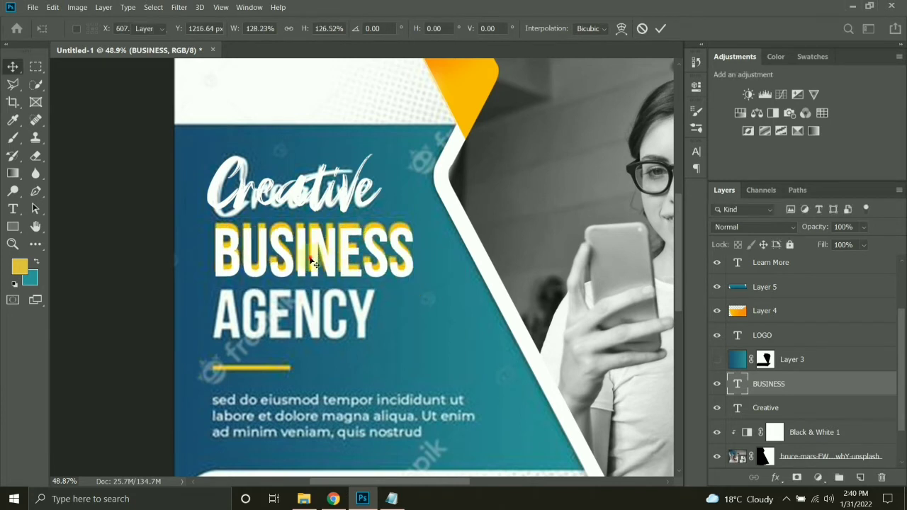
pyautogui.moveTo(311, 261); pyautogui.dragTo(312, 256)
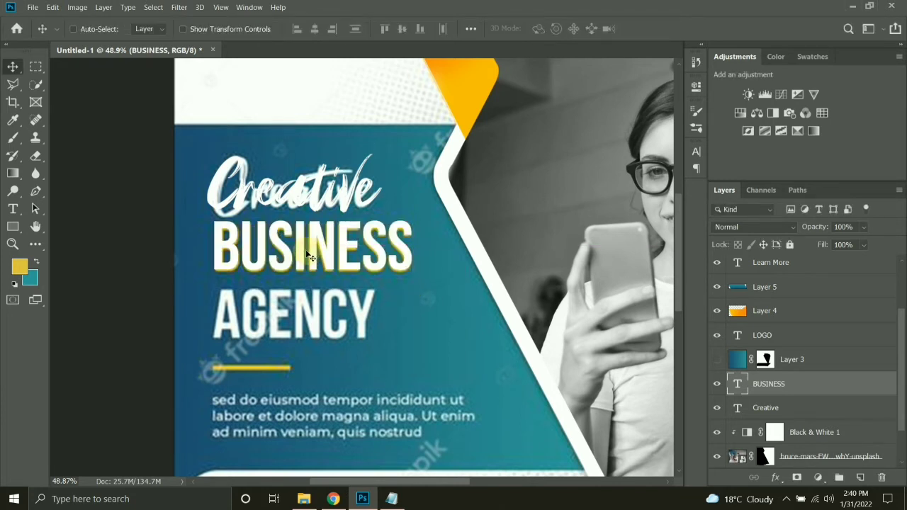
pyautogui.press('Return')
# Step: Recolor the BUSINESS text to orange-yellow #fabe01, sampled from the tip of the orange strip
pyautogui.click(537, 29)
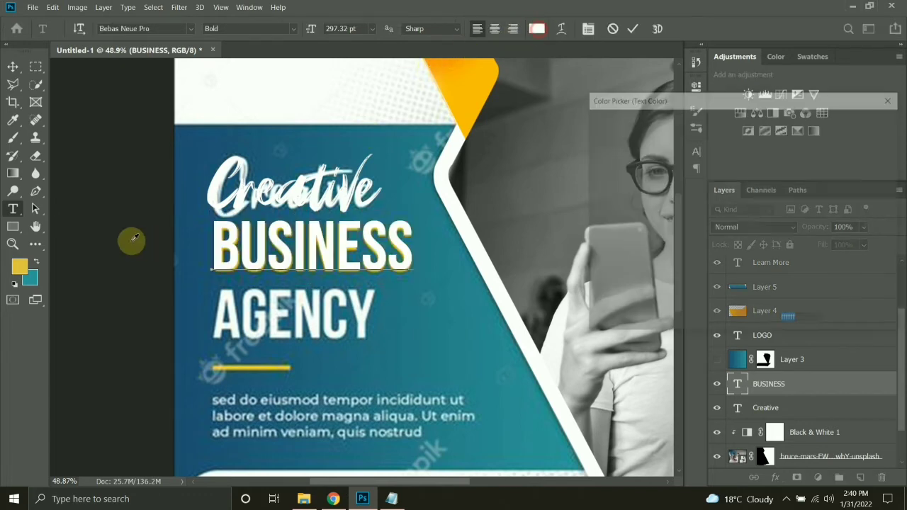
pyautogui.click(467, 107)
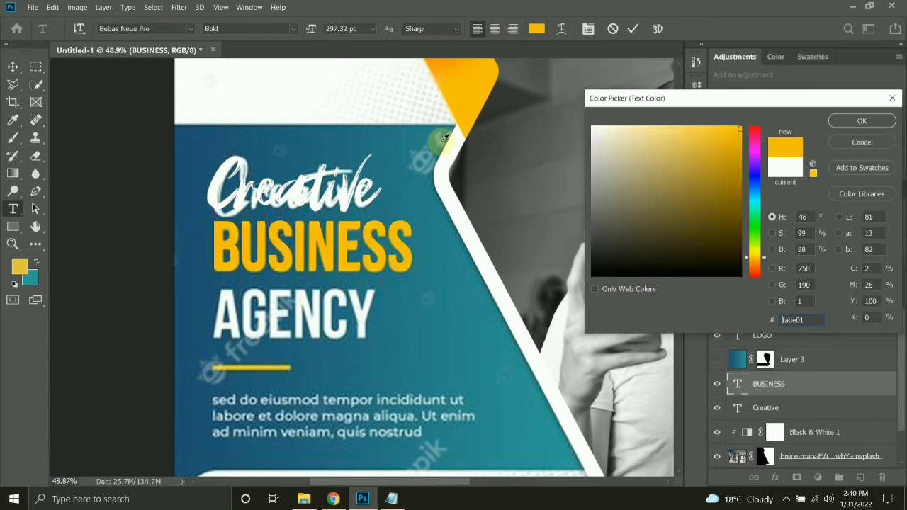
pyautogui.press('Return')
pyautogui.click(12, 66)
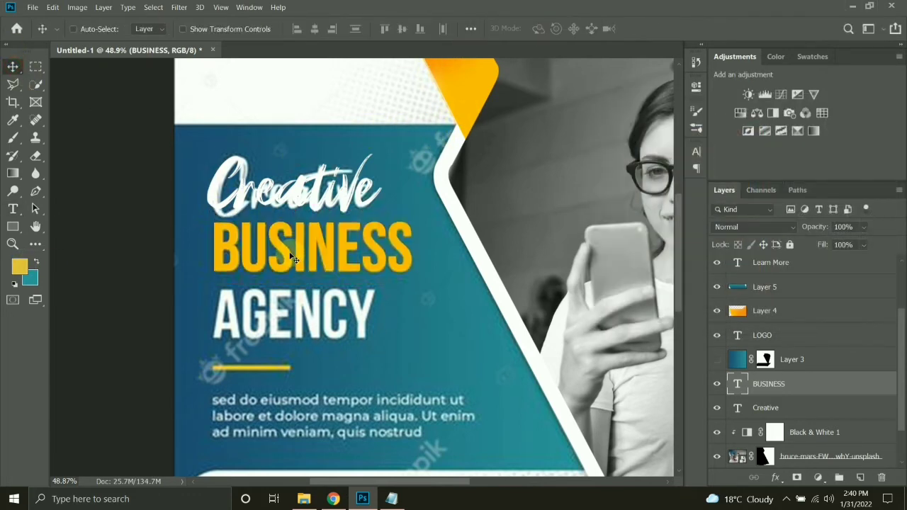
# Step: Duplicate the BUSINESS text over the original third headline word and change the copy's text to "AGENCY"
pyautogui.moveTo(278, 248); pyautogui.dragTo(280, 317)
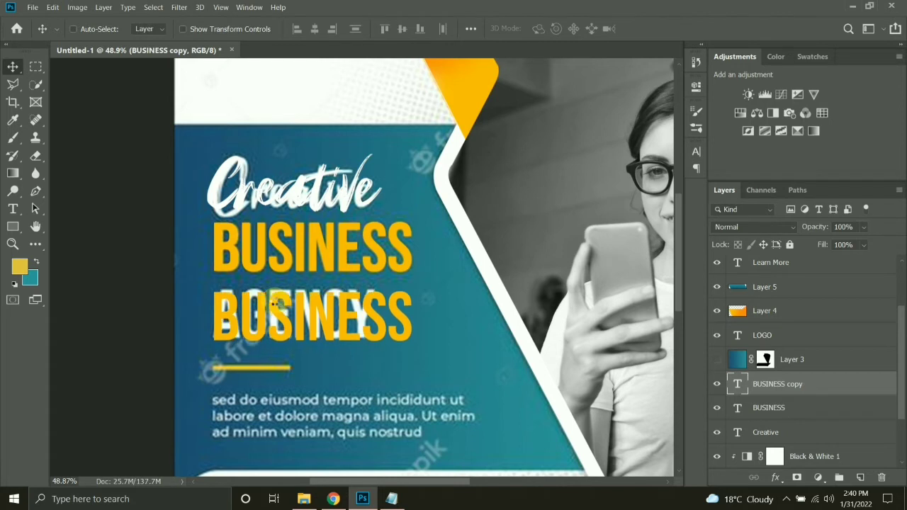
pyautogui.press('t')
pyautogui.doubleClick(275, 299)
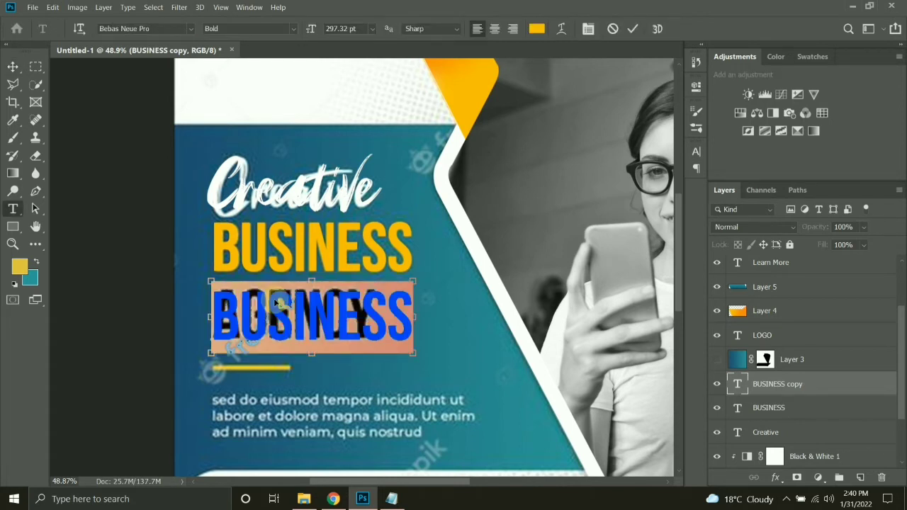
pyautogui.write('AGENCY')
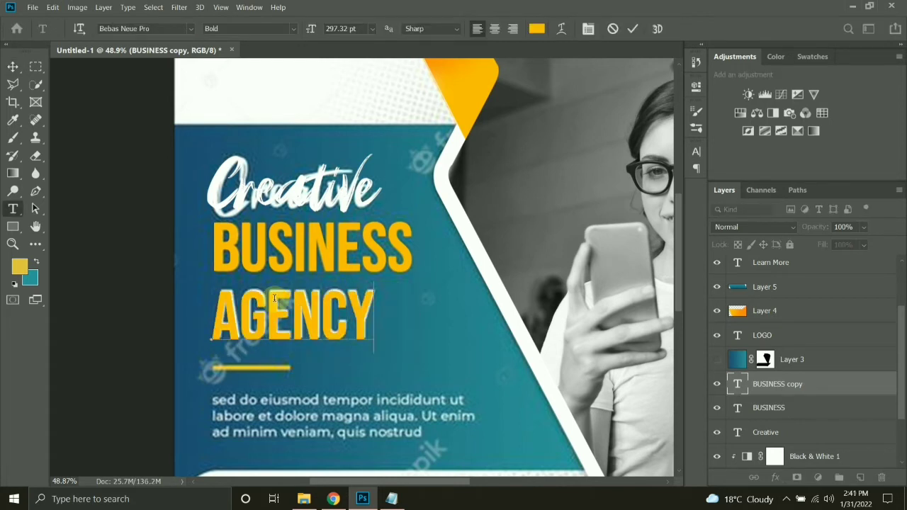
# Step: Recolor the AGENCY text to white
pyautogui.hotkey('ctrl', 'a')
pyautogui.click(536, 28)
pyautogui.moveTo(646, 163); pyautogui.dragTo(567, 114)
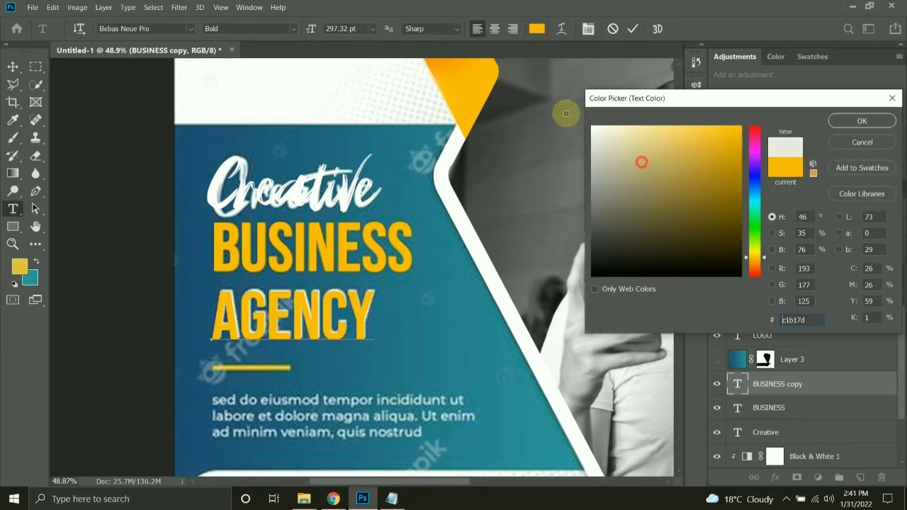
pyautogui.press('Return')
pyautogui.click(12, 62)
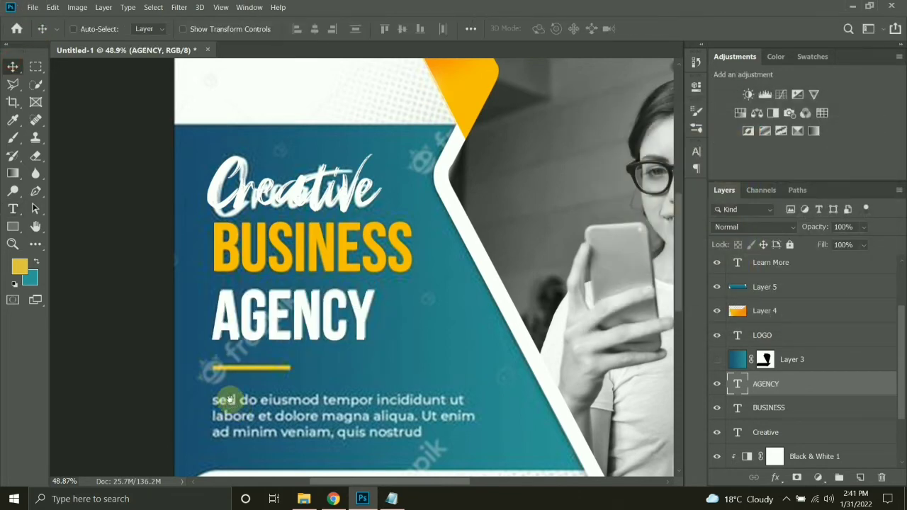
# Step: On a new layer, select the short line below AGENCY, fill it with the orange-yellow sampled from BUSINESS, and deselect
pyautogui.scroll(-1, 214, 358)
pyautogui.scroll(1, 227, 365)
pyautogui.hotkey('ctrl', 'shift', 'alt', 'n')
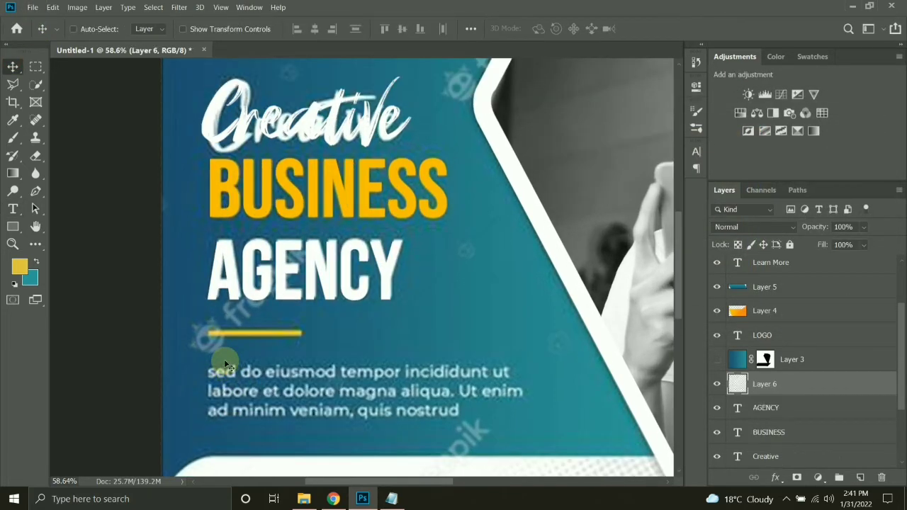
pyautogui.press('m')
pyautogui.moveTo(205, 331); pyautogui.dragTo(303, 337)
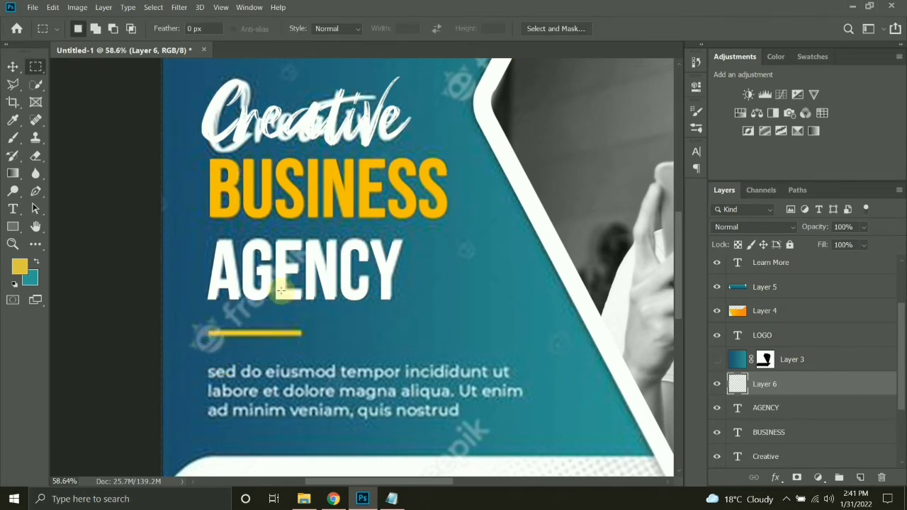
pyautogui.press('b')
pyautogui.keyDown('alt'); pyautogui.click(298, 188); pyautogui.keyUp('alt')
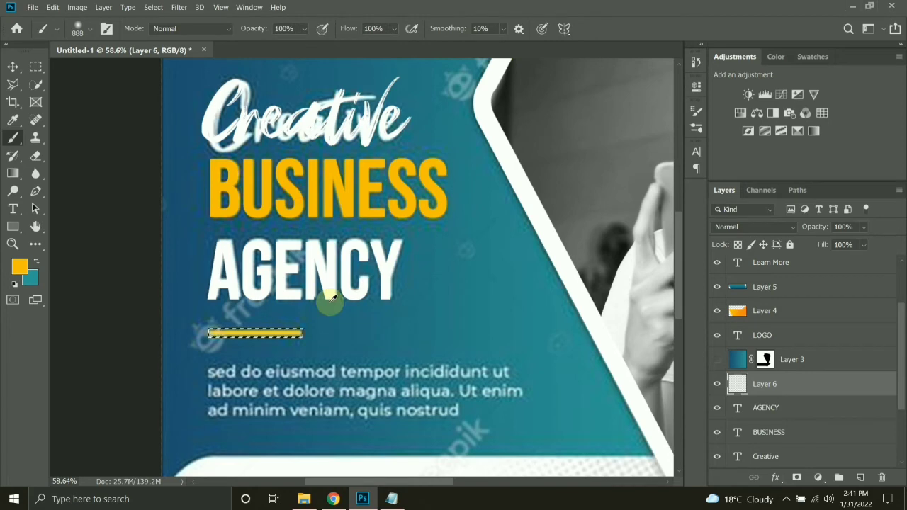
pyautogui.hotkey('alt', 'BackSpace')
pyautogui.hotkey('ctrl', 'd')
pyautogui.scroll(-3, 331, 299)
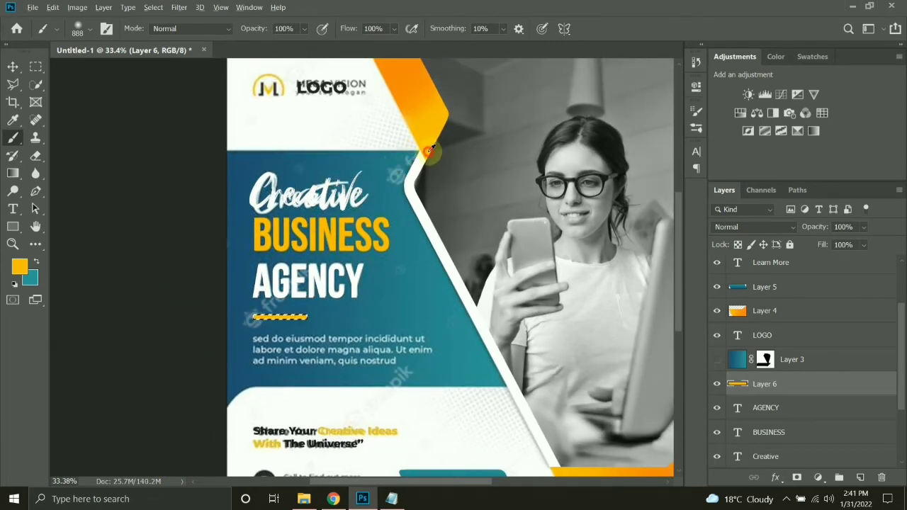
pyautogui.hotkey('ctrl', 'd')
# Step: Draw a paragraph text box over the original body text with Lorem ipsum placeholder text at 55 pt
pyautogui.scroll(4, 311, 345)
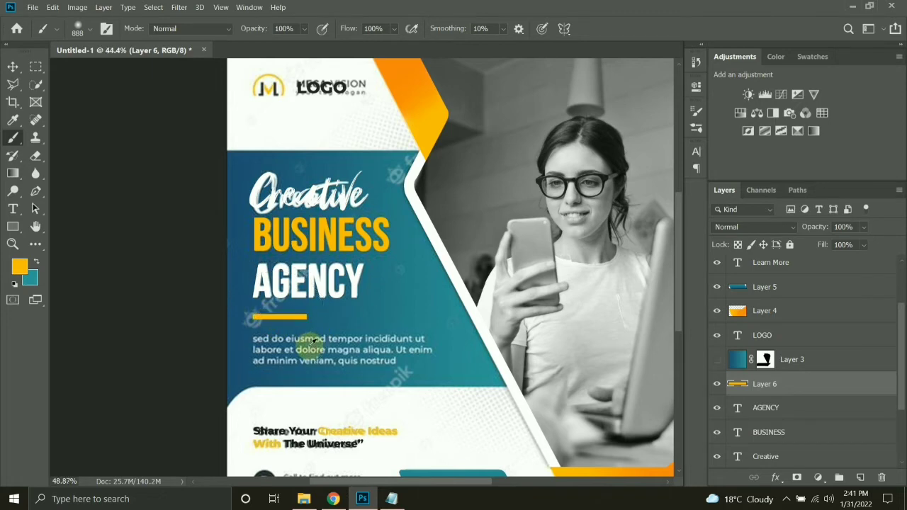
pyautogui.scroll(2, 313, 341)
pyautogui.click(13, 67)
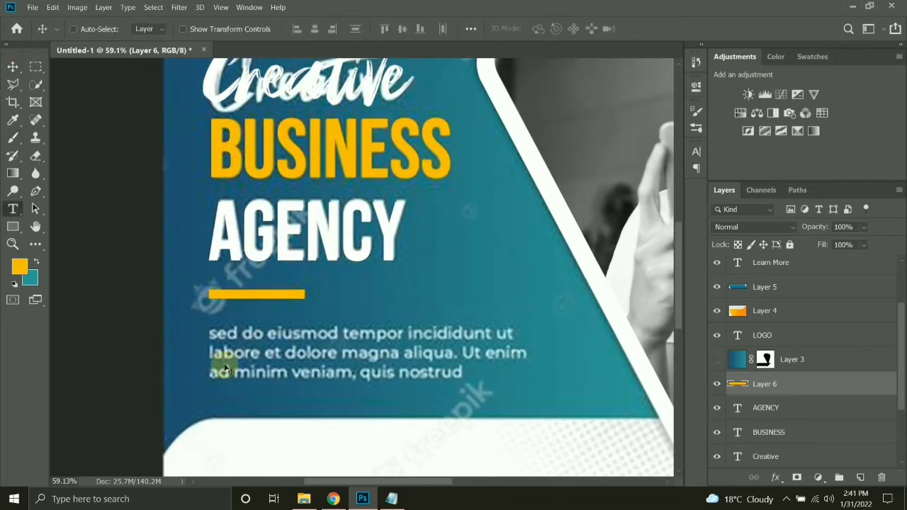
pyautogui.press('t')
pyautogui.moveTo(210, 329); pyautogui.dragTo(531, 388)
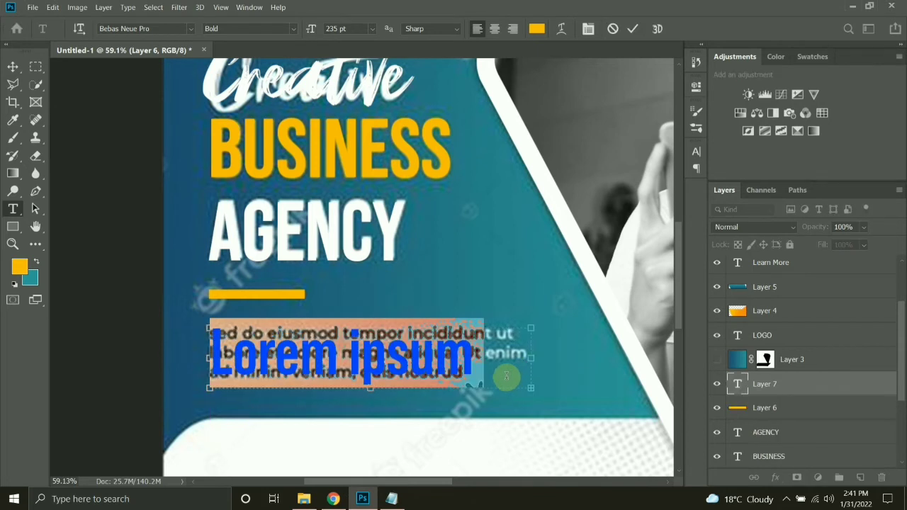
pyautogui.moveTo(310, 28); pyautogui.dragTo(201, 32)
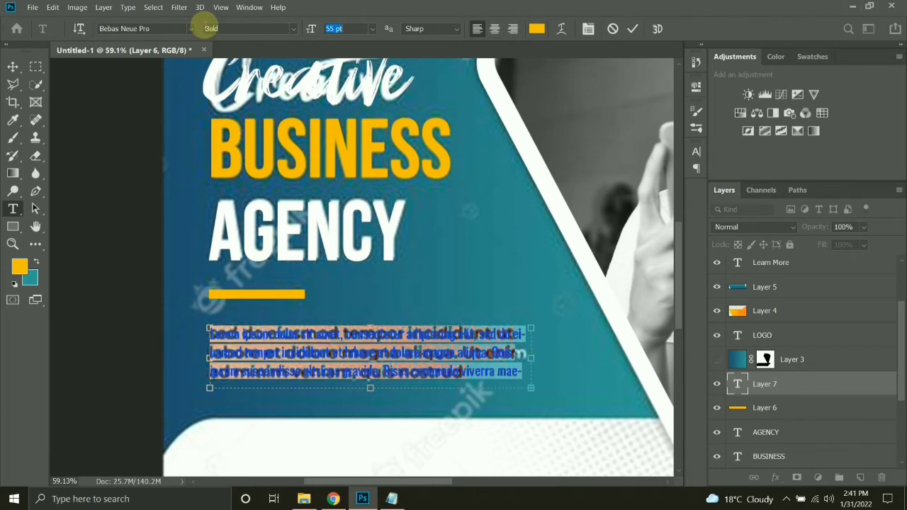
# Step: Set the Lorem ipsum paragraph's font to Montserrat Medium and its color to white
pyautogui.write('mont')
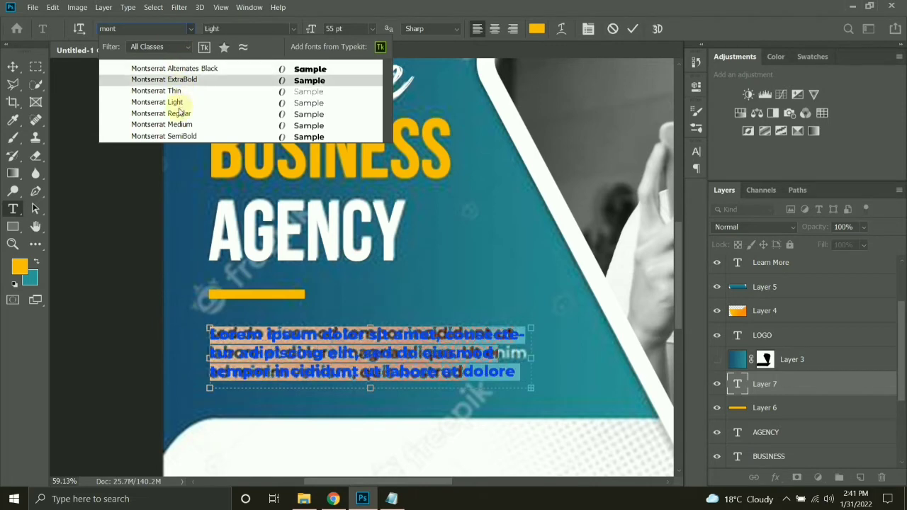
pyautogui.click(179, 114)
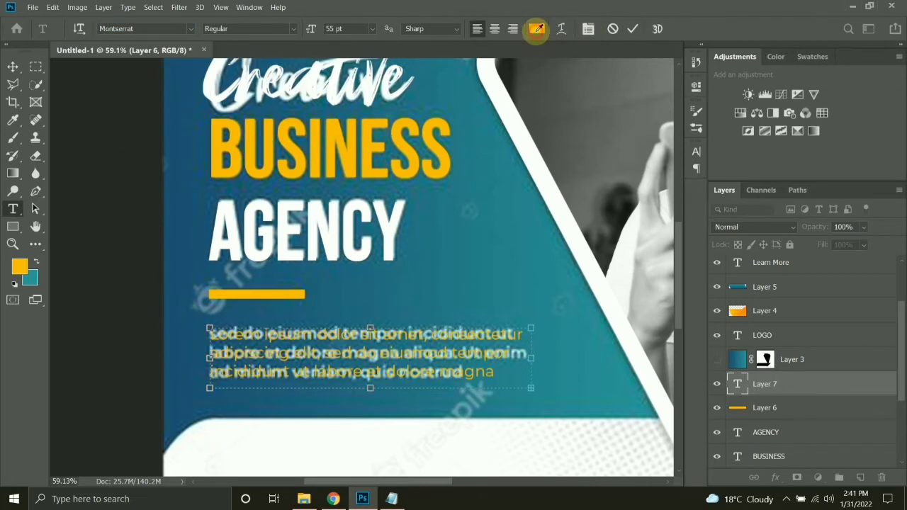
pyautogui.click(536, 29)
pyautogui.moveTo(611, 155); pyautogui.dragTo(578, 103)
pyautogui.press('Return')
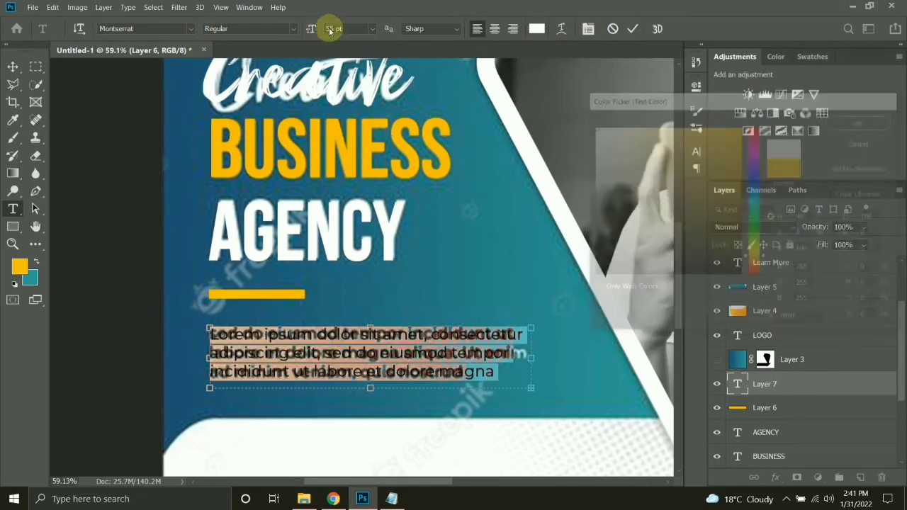
pyautogui.click(293, 28)
pyautogui.click(262, 85)
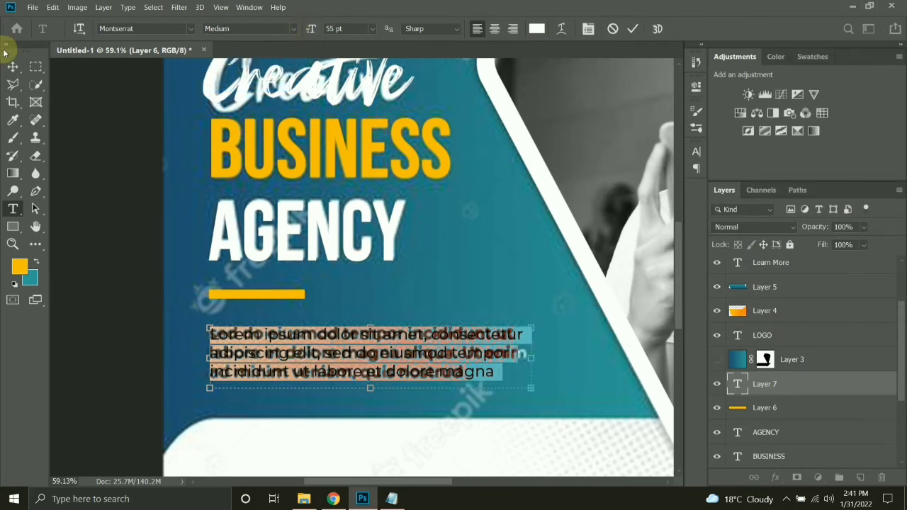
pyautogui.click(13, 66)
# Step: Switch to Chrome and search Freepik for "halftone"
pyautogui.scroll(-3, 372, 290)
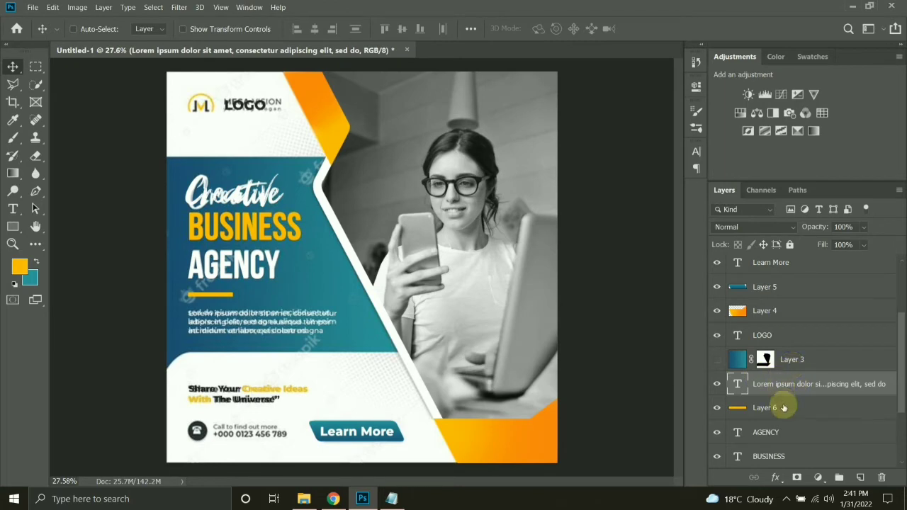
pyautogui.scroll(-2, 780, 405)
pyautogui.scroll(2, 306, 111)
pyautogui.scroll(3, 306, 111)
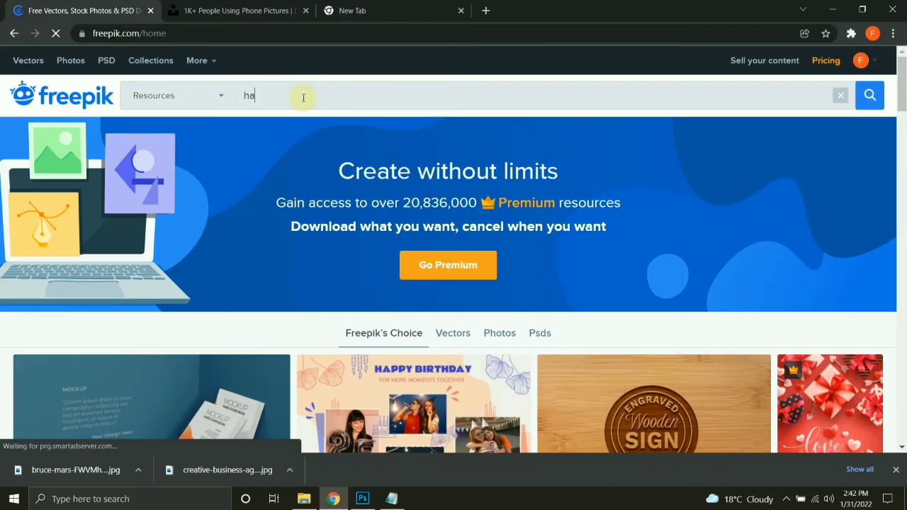
pyautogui.press('BackSpace')
pyautogui.write('lf')
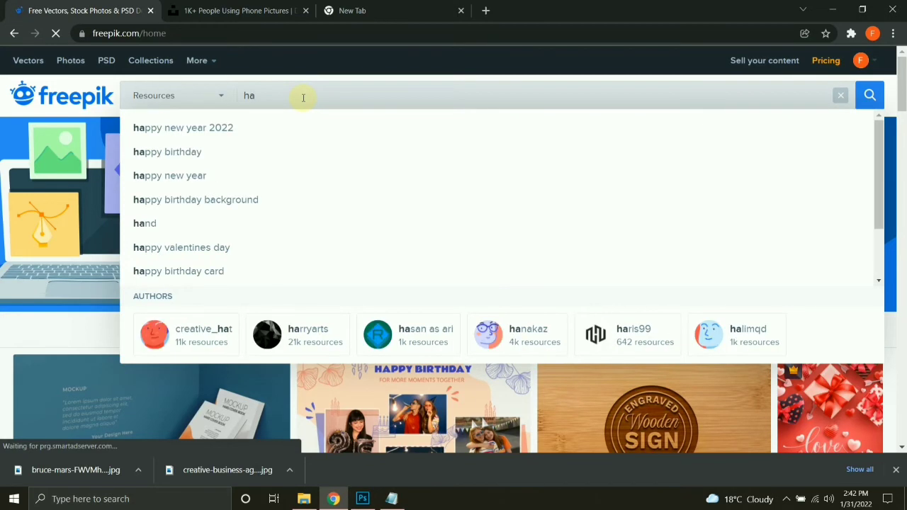
pyautogui.write('tone')
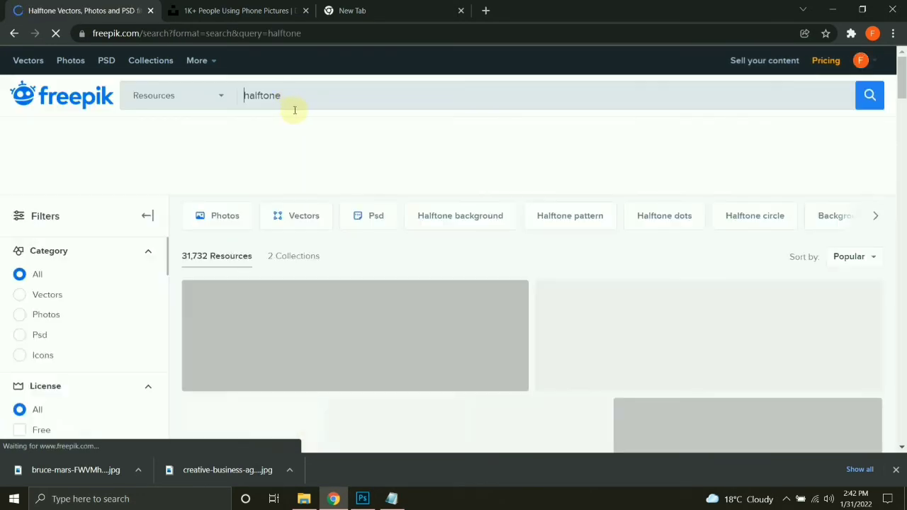
# Step: Open the "Halftone circular classic background set of four" vector and start its free download
pyautogui.scroll(-1, 329, 180)
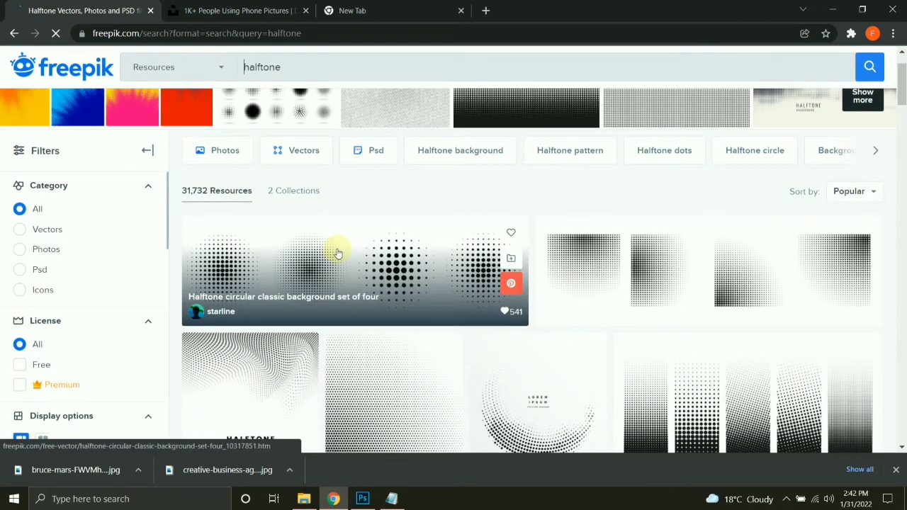
pyautogui.click(333, 245)
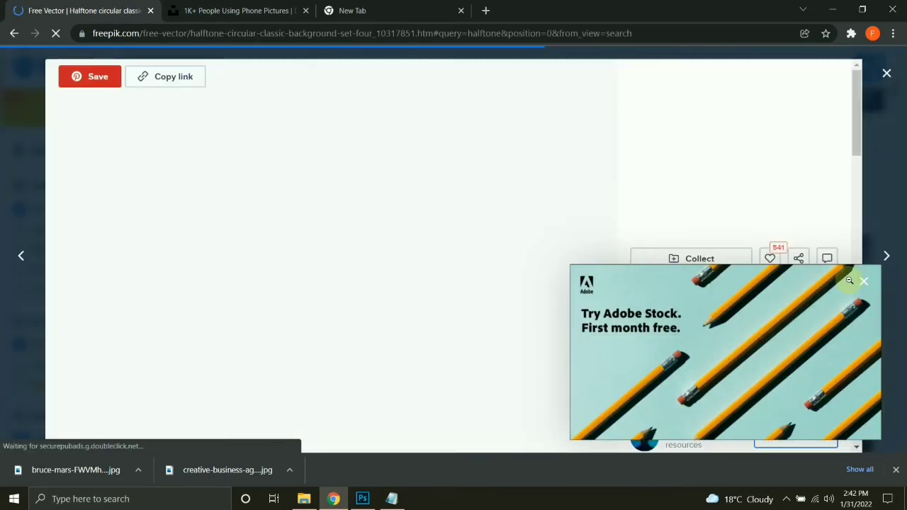
pyautogui.click(864, 281)
pyautogui.scroll(-2, 709, 262)
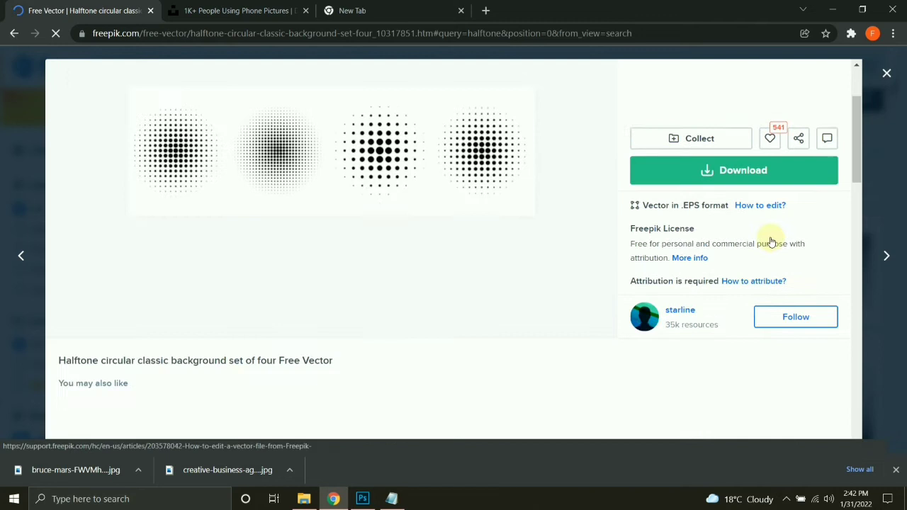
pyautogui.click(756, 178)
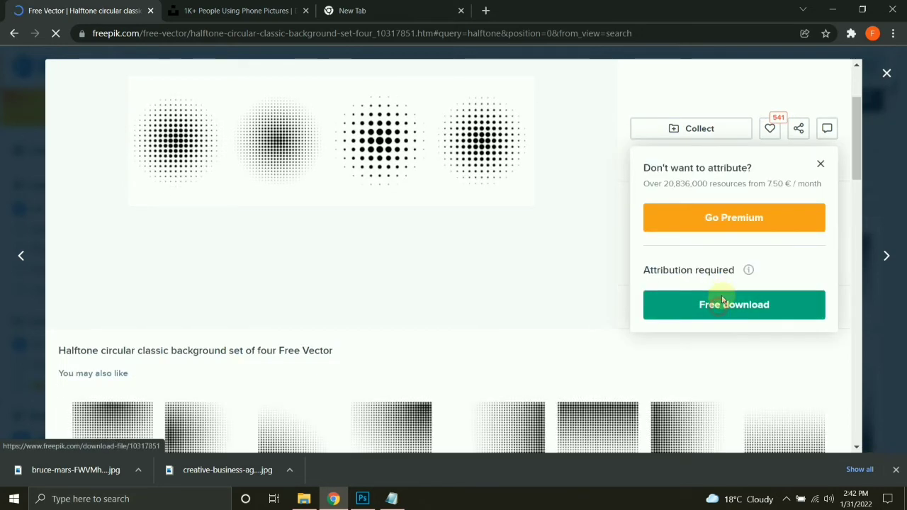
pyautogui.click(722, 301)
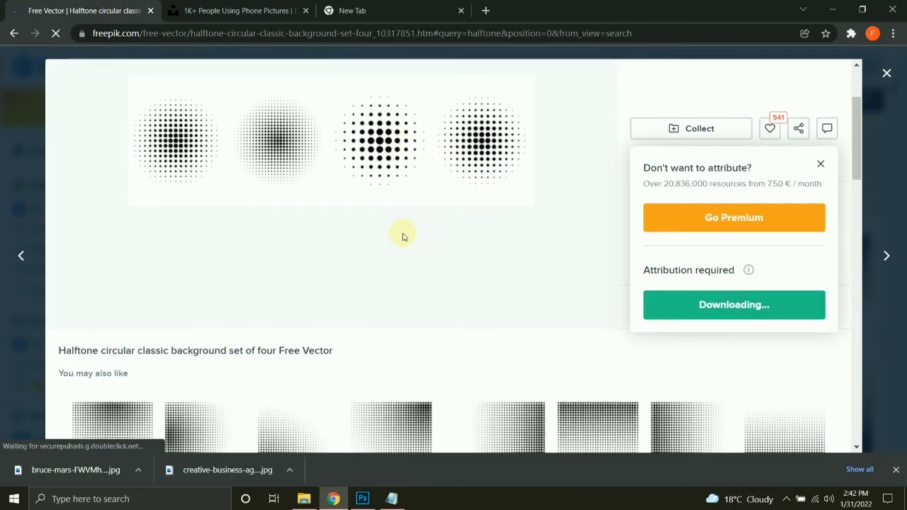
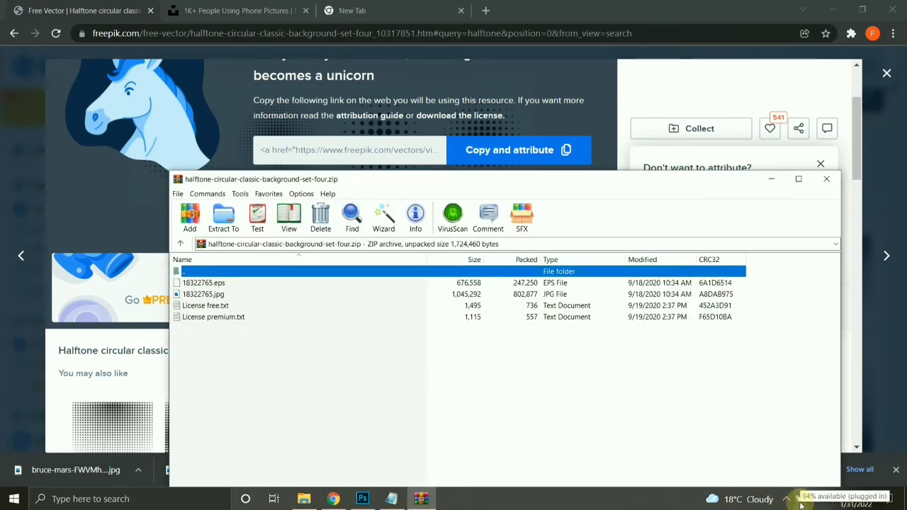
# Step: Open 18322765.jpg from the downloaded halftone zip archive as a separate document in Photoshop
pyautogui.moveTo(210, 293); pyautogui.dragTo(376, 427)
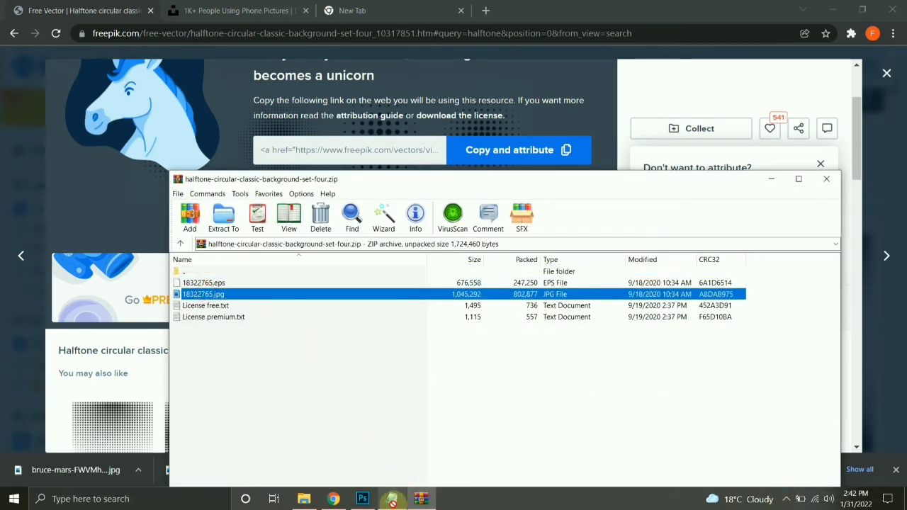
pyautogui.moveTo(392, 502); pyautogui.dragTo(495, 106)
pyautogui.moveTo(499, 49); pyautogui.dragTo(499, 52)
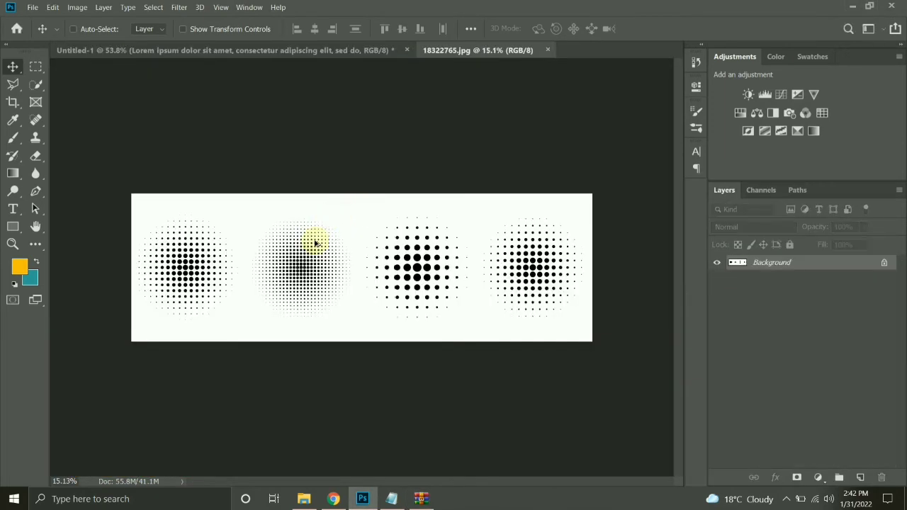
# Step: Lasso the second halftone circle in 18322765.jpg, copy it, and paste it into the Untitled-1 banner
pyautogui.press('l')
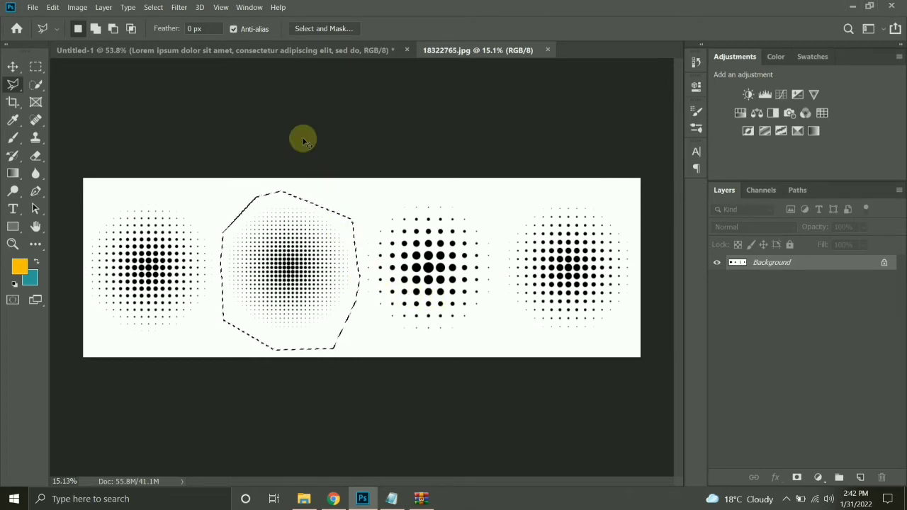
pyautogui.click(280, 50)
pyautogui.click(7, 67)
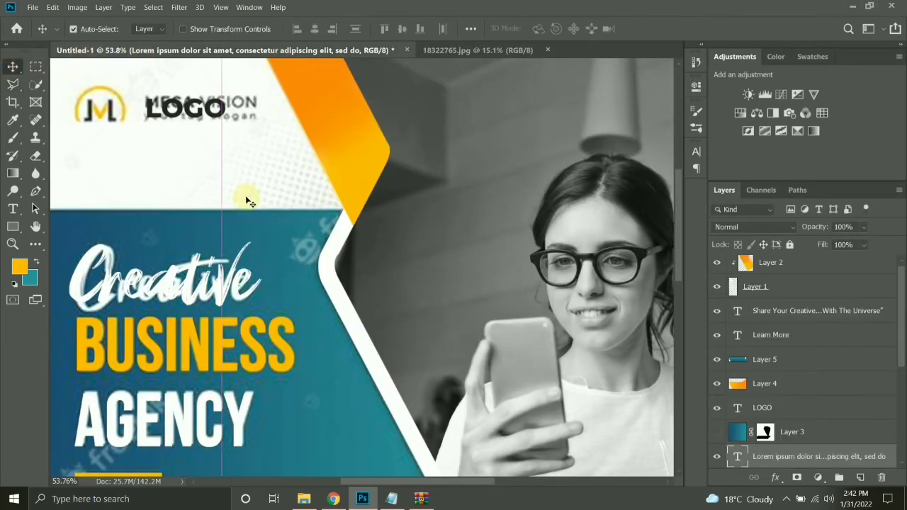
pyautogui.hotkey('ctrl', 'v')
pyautogui.scroll(-3, 245, 199)
pyautogui.scroll(-1, 246, 199)
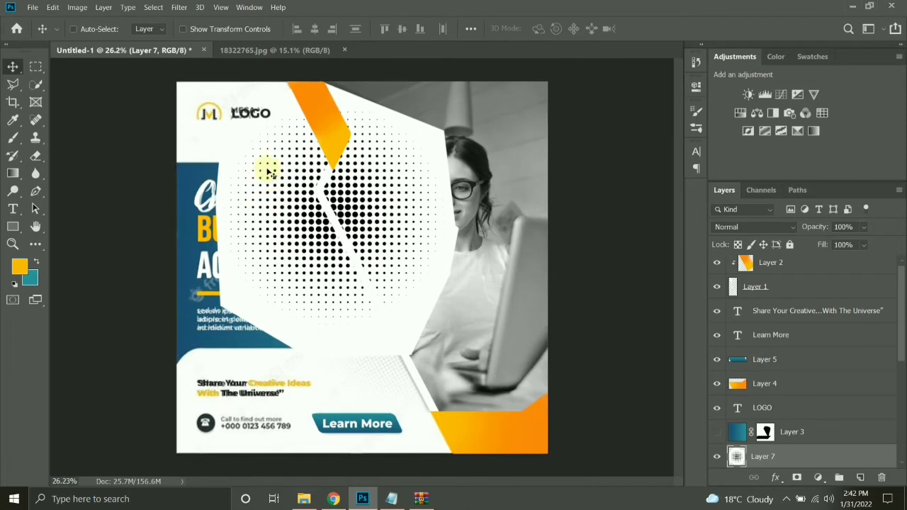
# Step: Scale down the pasted halftone, position it beside the orange strip, and move its layer between the photo and Color Fill 1
pyautogui.moveTo(264, 164); pyautogui.dragTo(312, 159)
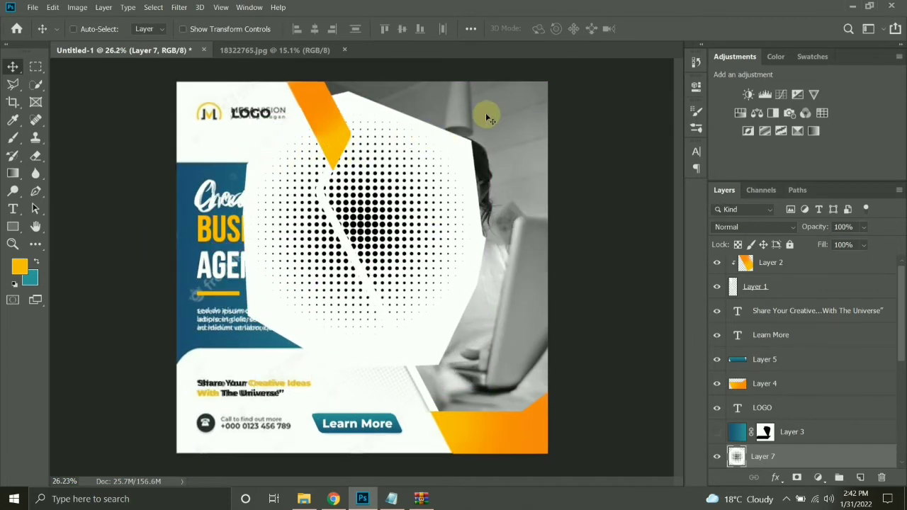
pyautogui.hotkey('ctrl', 't')
pyautogui.moveTo(487, 93); pyautogui.dragTo(455, 135)
pyautogui.press('Return')
pyautogui.moveTo(387, 202); pyautogui.dragTo(360, 177)
pyautogui.scroll(-4, 799, 382)
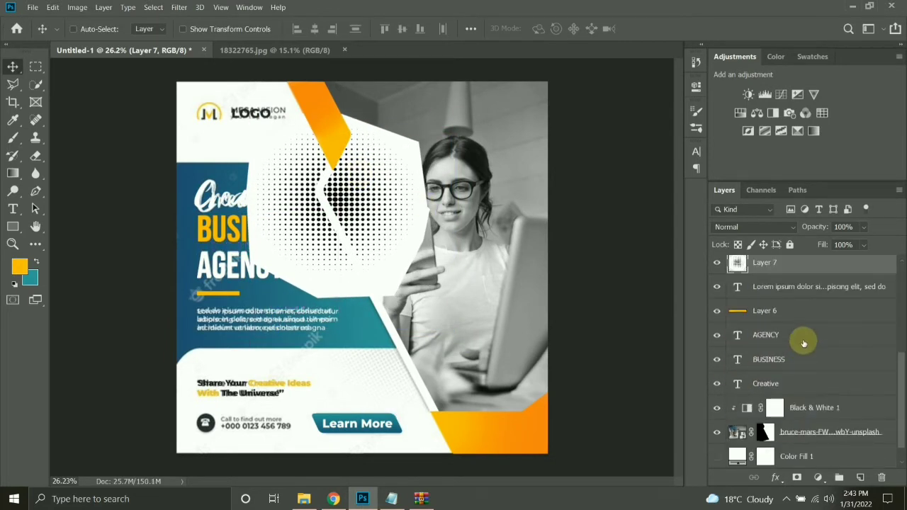
pyautogui.moveTo(805, 263); pyautogui.dragTo(721, 440)
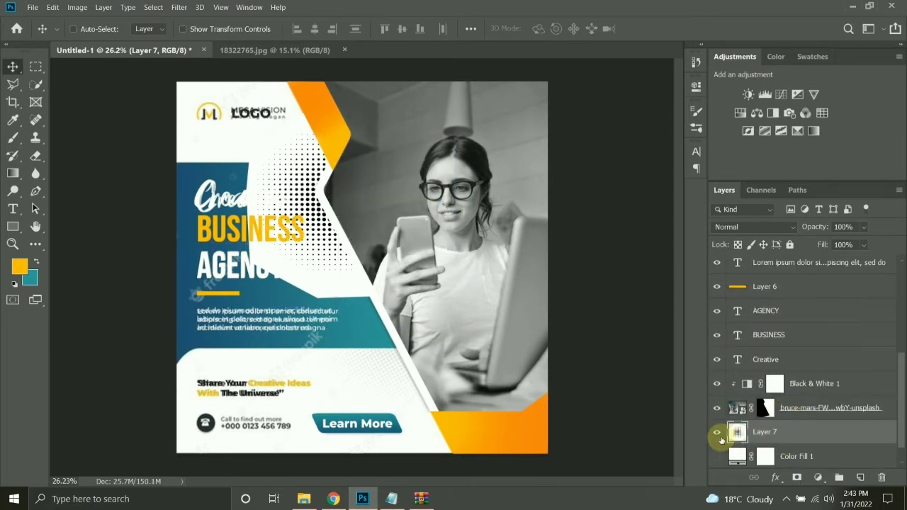
# Step: Show the Color Fill 1 background and the blue gradient panel Layer 3 again
pyautogui.click(716, 453)
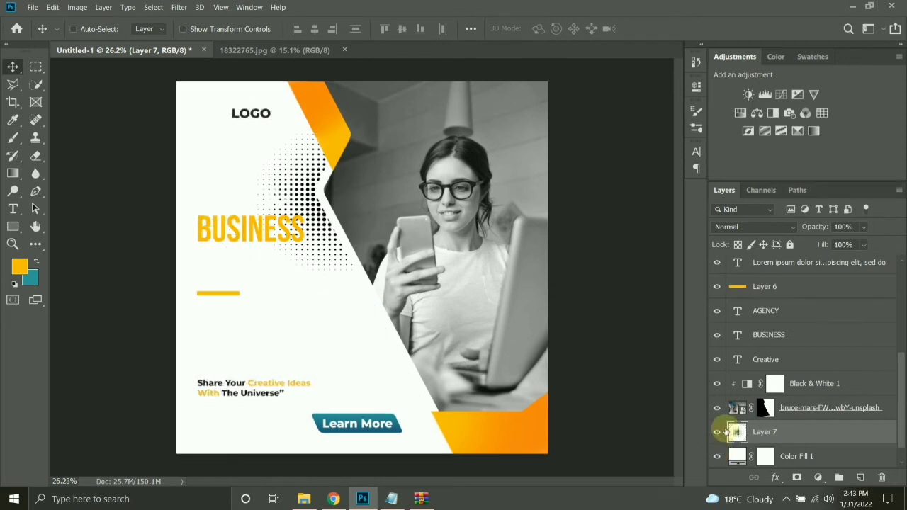
pyautogui.scroll(3, 718, 347)
pyautogui.click(716, 315)
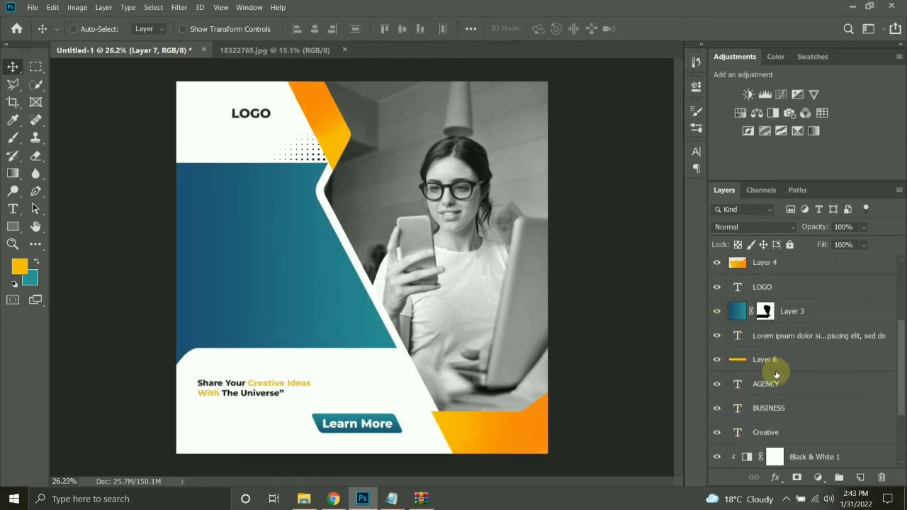
# Step: Group the Creative, BUSINESS, AGENCY, yellow line and Lorem ipsum layers, and move the group above Layer 3
pyautogui.scroll(-2, 776, 371)
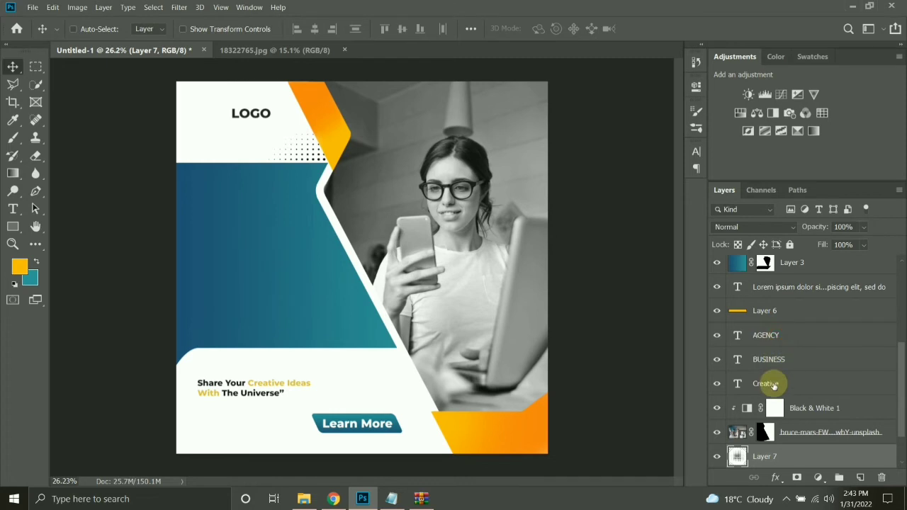
pyautogui.click(771, 337)
pyautogui.keyDown('shift'); pyautogui.click(771, 383); pyautogui.keyUp('shift')
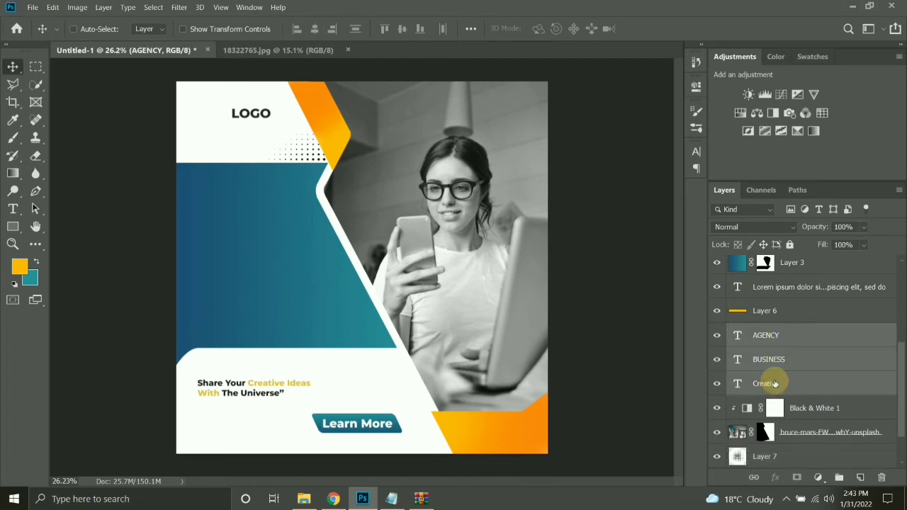
pyautogui.keyDown('shift'); pyautogui.click(774, 313); pyautogui.keyUp('shift')
pyautogui.click(778, 288)
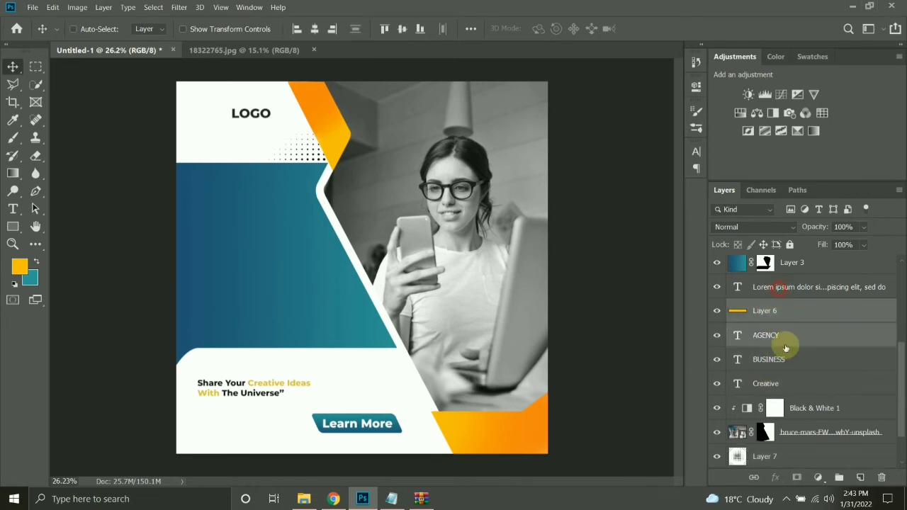
pyautogui.keyDown('shift'); pyautogui.click(777, 384); pyautogui.keyUp('shift')
pyautogui.hotkey('ctrl', 'g')
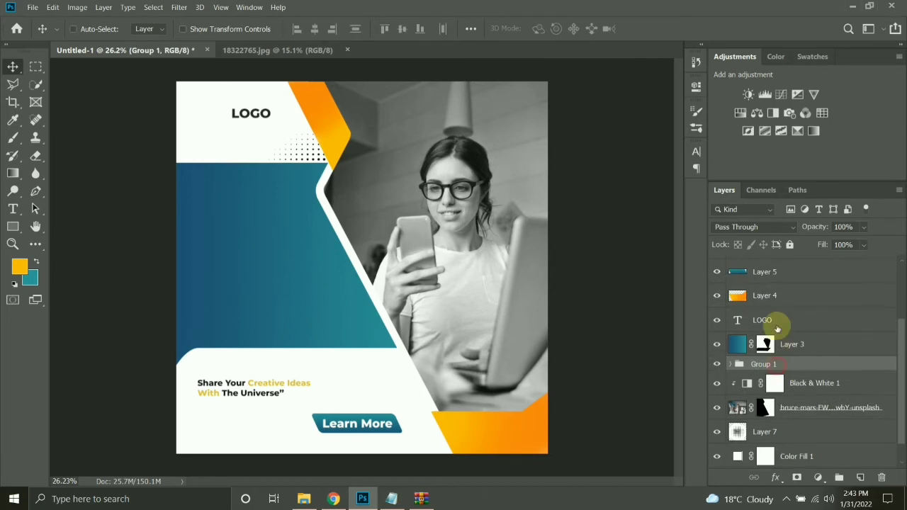
pyautogui.moveTo(777, 324); pyautogui.dragTo(777, 330)
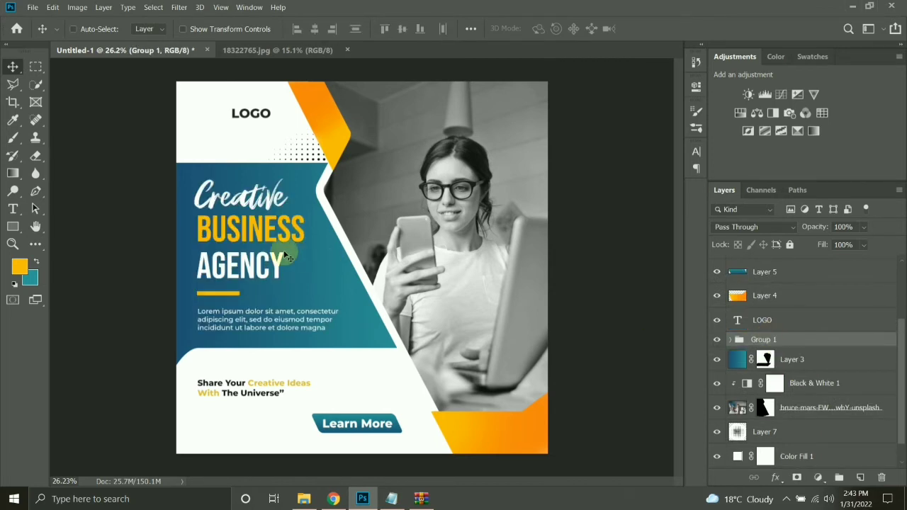
# Step: Compare with the reference template and duplicate the Layer 7 halftone to just below the blue panel, beside the photo's diagonal edge
pyautogui.click(782, 430)
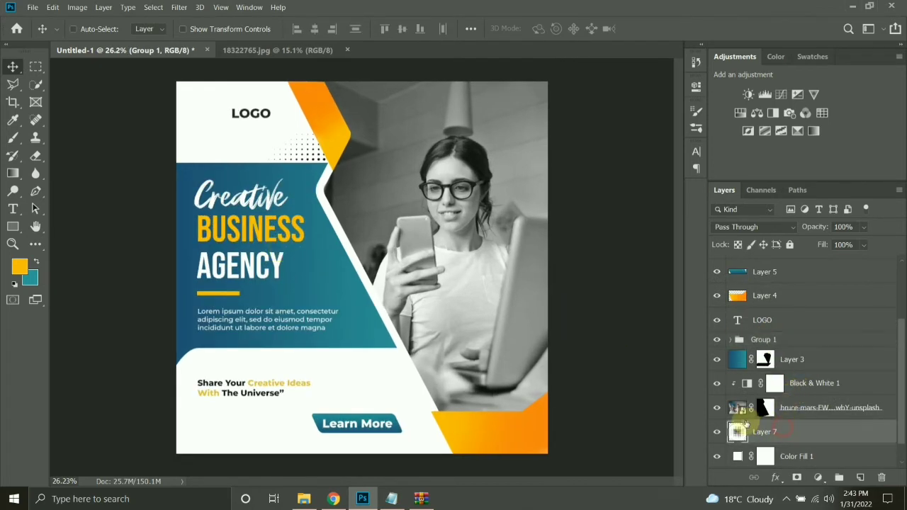
pyautogui.scroll(-1, 726, 443)
pyautogui.keyDown('alt'); pyautogui.click(718, 456); pyautogui.keyUp('alt')
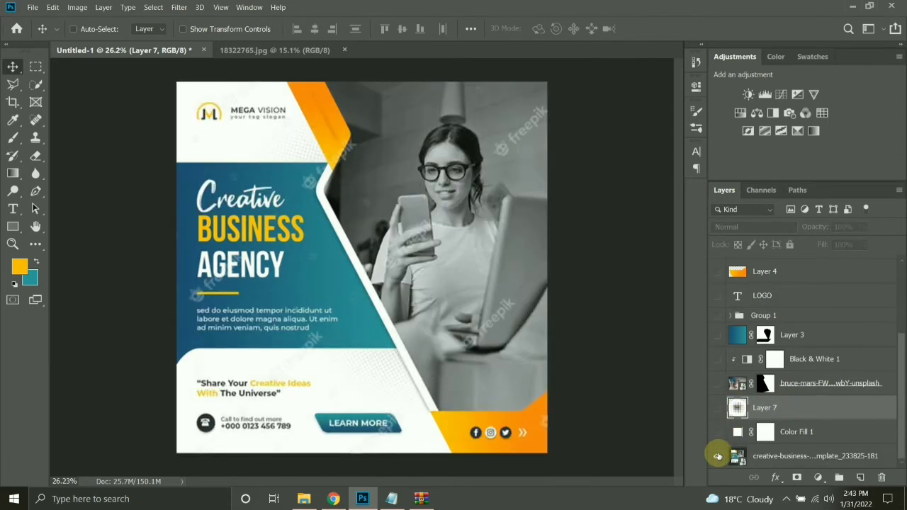
pyautogui.keyDown('alt'); pyautogui.click(718, 456); pyautogui.keyUp('alt')
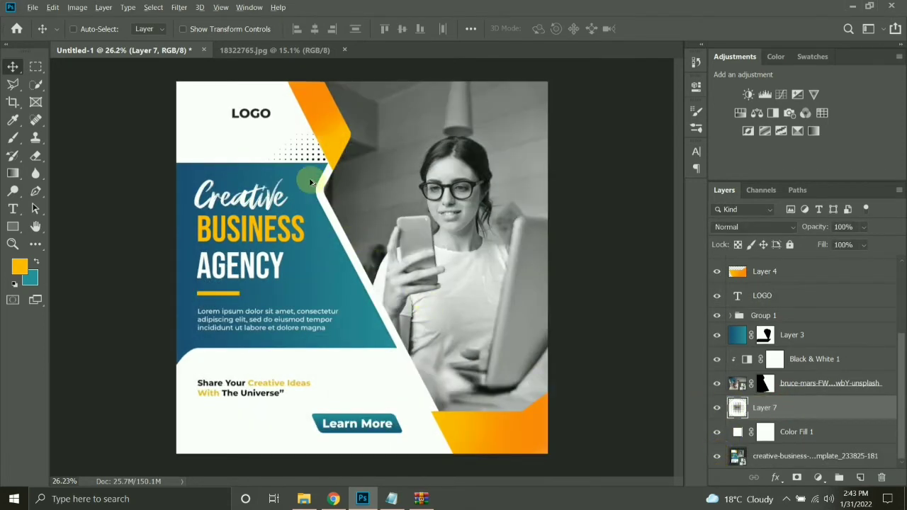
pyautogui.moveTo(332, 225); pyautogui.dragTo(344, 327)
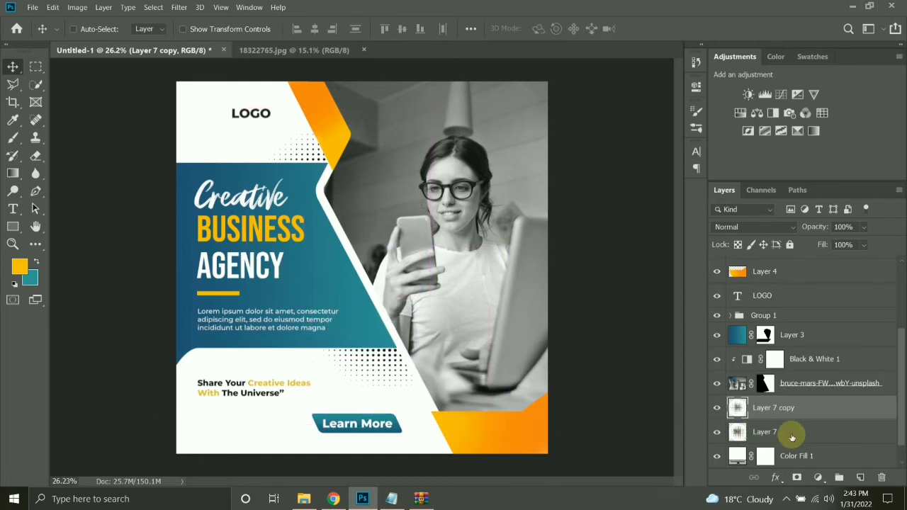
# Step: Set both halftone layers to 45% opacity and compare the banner with the reference template
pyautogui.keyDown('shift'); pyautogui.click(793, 431); pyautogui.keyUp('shift')
pyautogui.moveTo(827, 227); pyautogui.dragTo(792, 231)
pyautogui.scroll(-1, 737, 439)
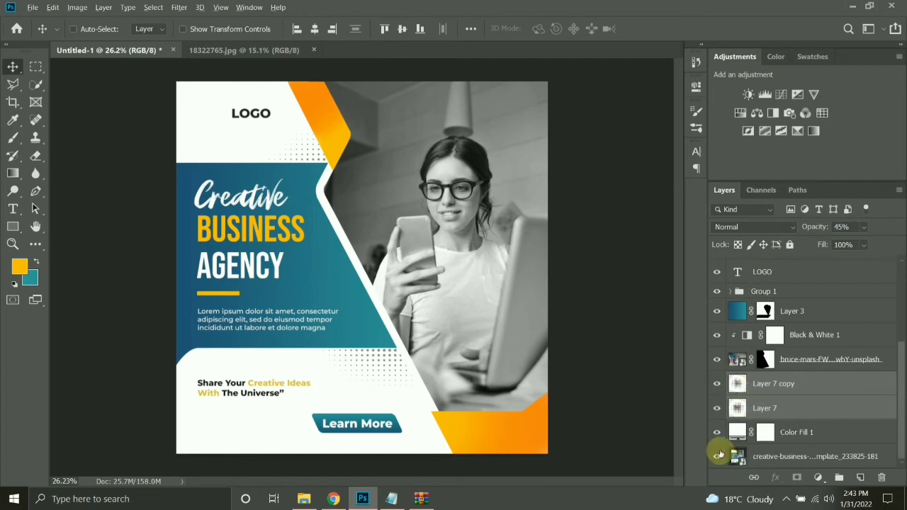
pyautogui.keyDown('alt'); pyautogui.click(718, 455); pyautogui.keyUp('alt')
pyautogui.keyDown('alt'); pyautogui.click(718, 456); pyautogui.keyUp('alt')
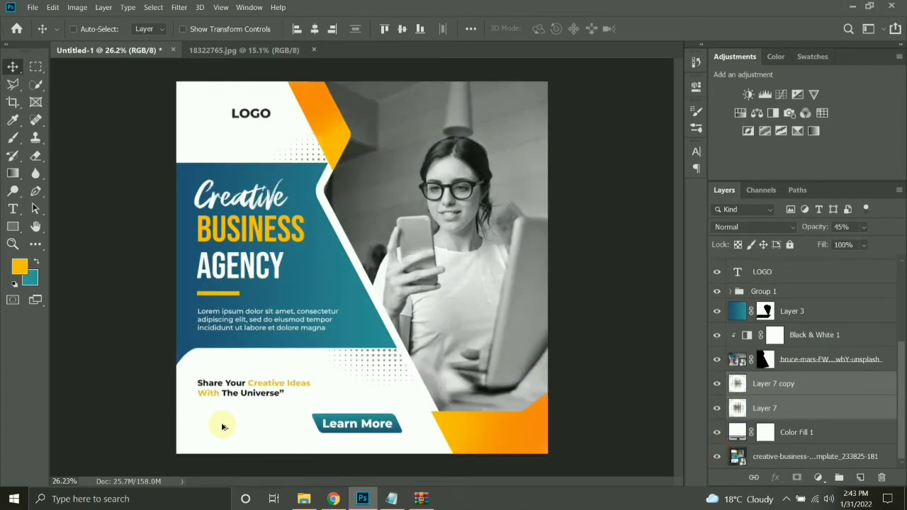
# Step: Recolor the words "Creative Ideas With" in the tagline to yellow fabe01
pyautogui.scroll(5, 222, 426)
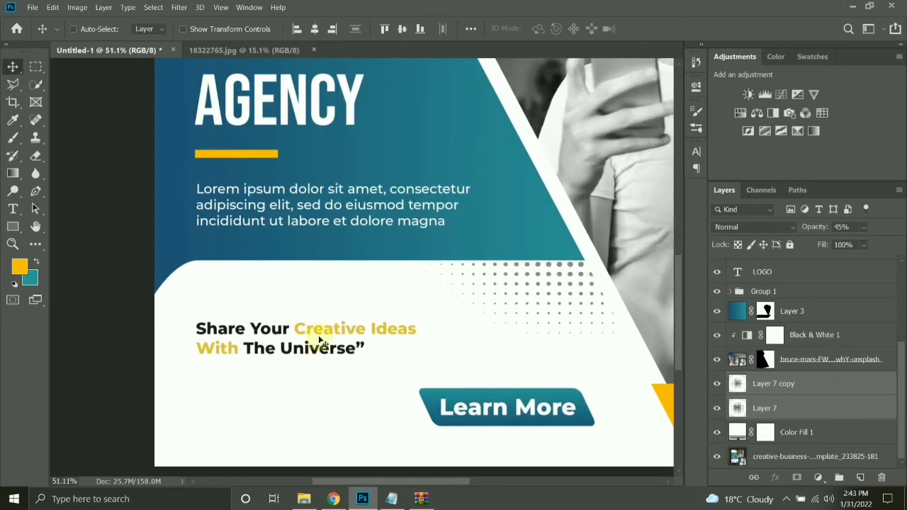
pyautogui.press('t')
pyautogui.moveTo(294, 329); pyautogui.dragTo(420, 332)
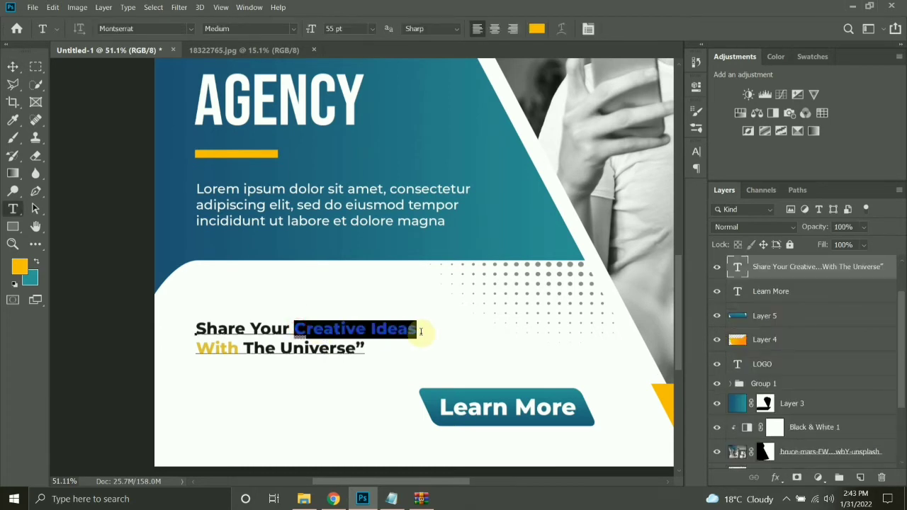
pyautogui.keyDown('shift'); pyautogui.click(240, 348); pyautogui.keyUp('shift')
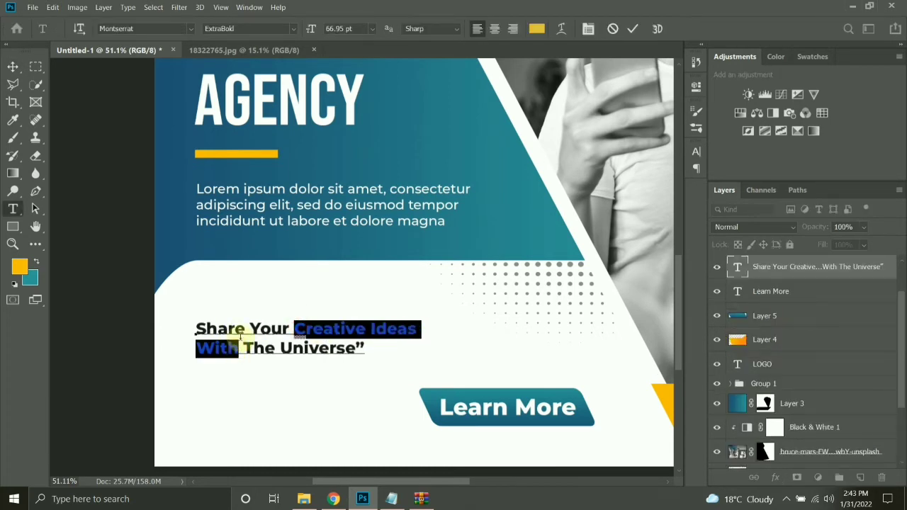
pyautogui.click(17, 266)
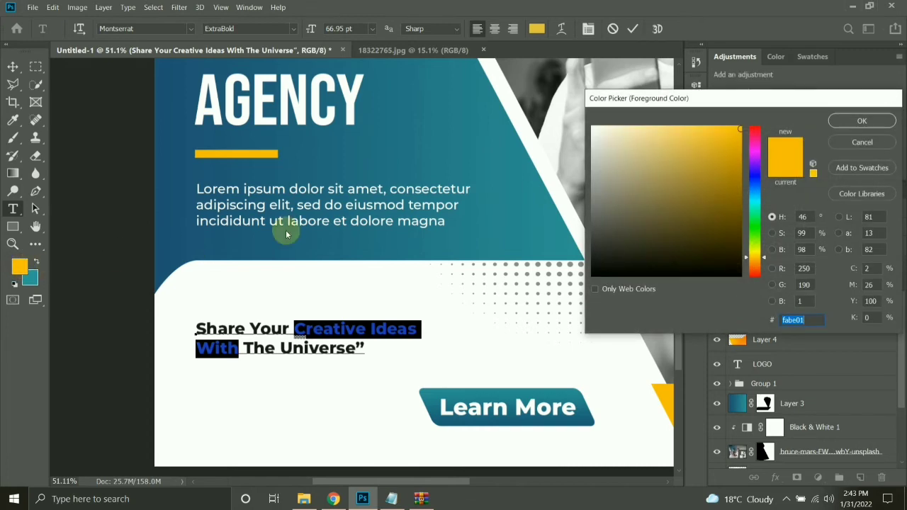
pyautogui.press('Escape')
pyautogui.click(13, 66)
pyautogui.scroll(-1, 253, 352)
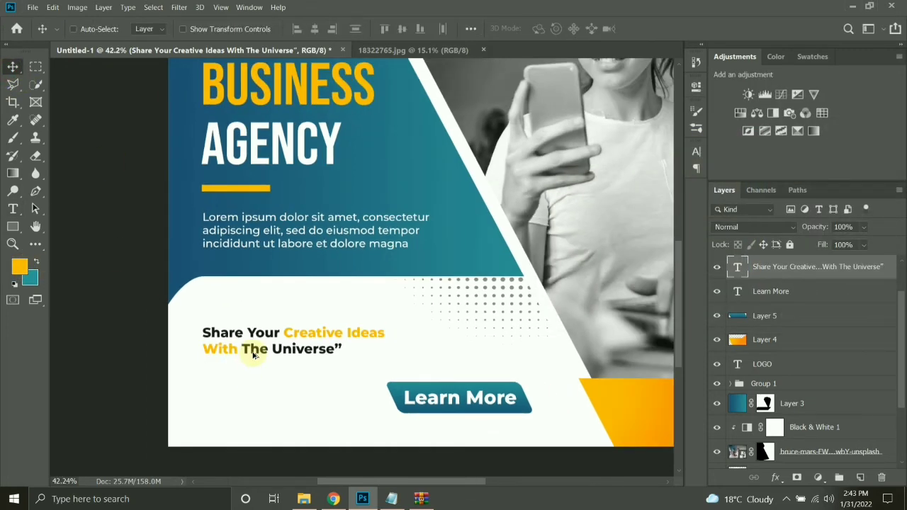
# Step: Add an opening quotation mark before "Share Your" in the tagline and compare the banner with the reference template
pyautogui.scroll(-1, 250, 370)
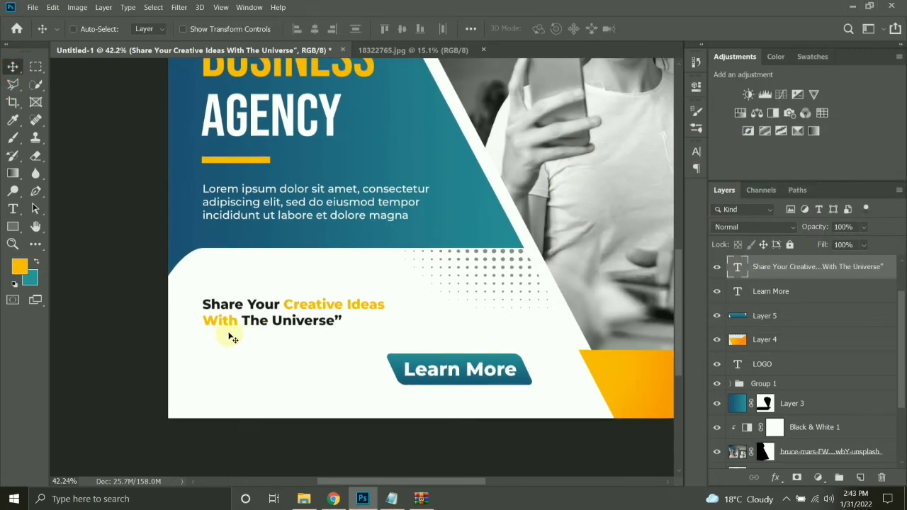
pyautogui.press('t')
pyautogui.click(201, 304)
pyautogui.write('“')
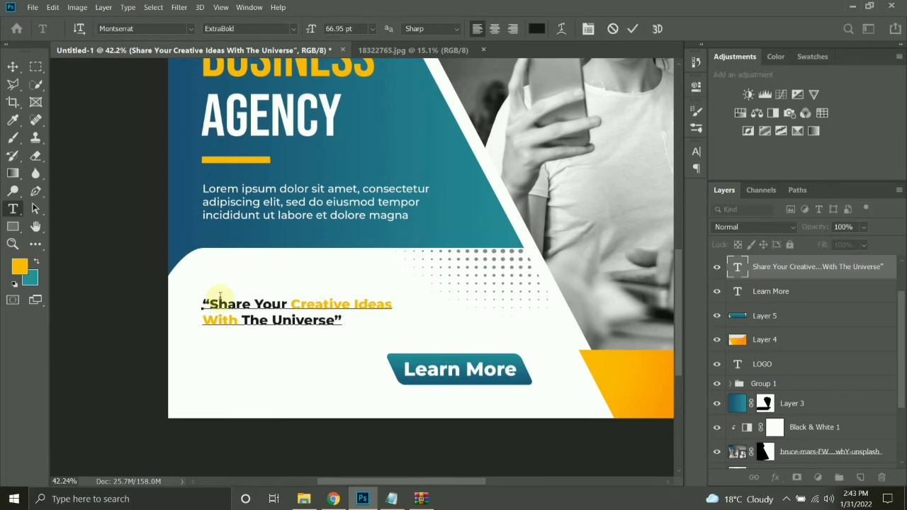
pyautogui.click(13, 66)
pyautogui.moveTo(237, 275); pyautogui.dragTo(239, 308)
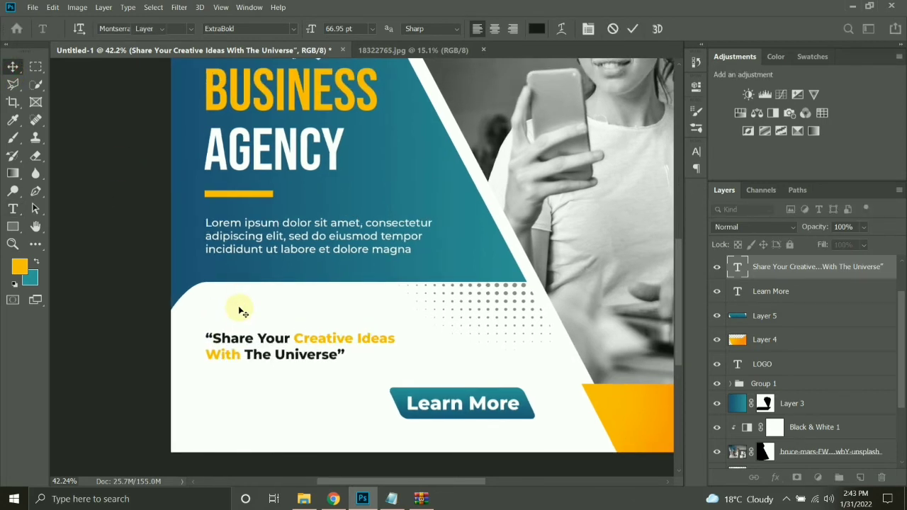
pyautogui.scroll(-5, 239, 309)
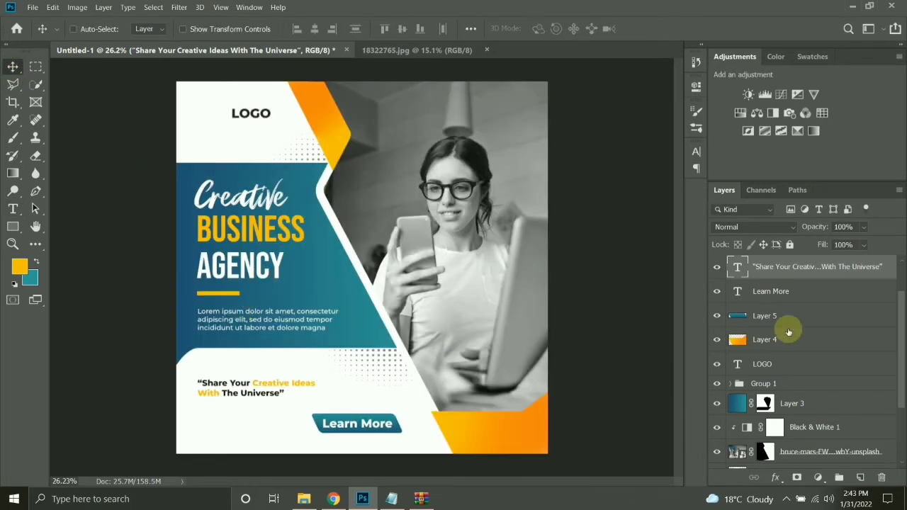
pyautogui.scroll(-3, 788, 328)
pyautogui.keyDown('alt'); pyautogui.click(717, 457); pyautogui.keyUp('alt')
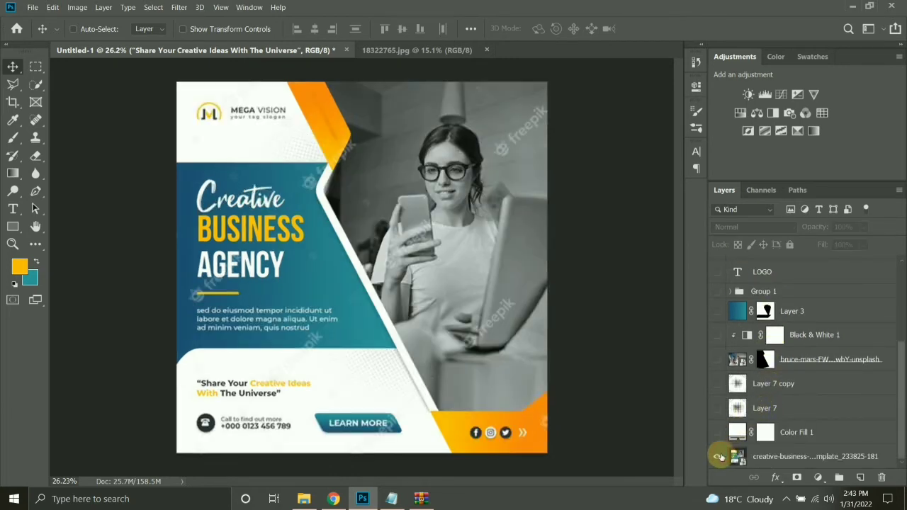
pyautogui.keyDown('alt'); pyautogui.click(717, 456); pyautogui.keyUp('alt')
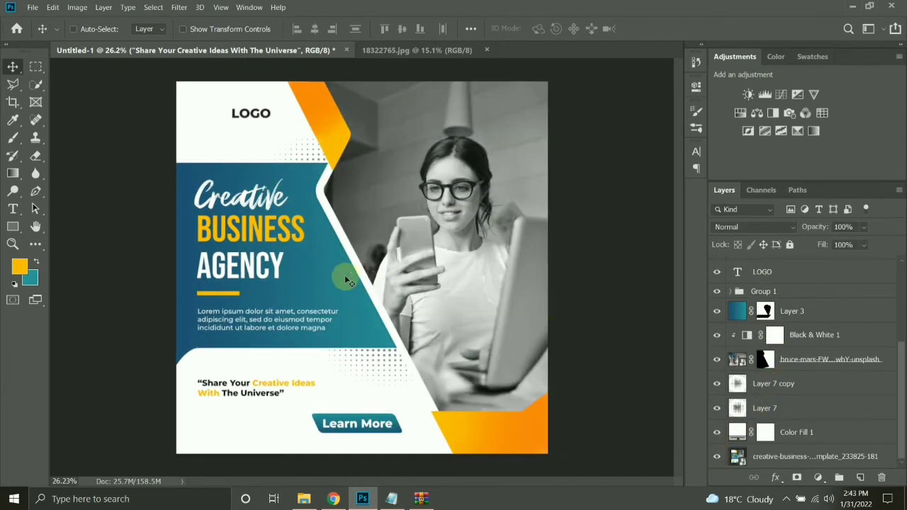
pyautogui.press('ctrl')
pyautogui.hotkey('ctrl', 'shift', 'alt', 'n')
pyautogui.click(836, 275)
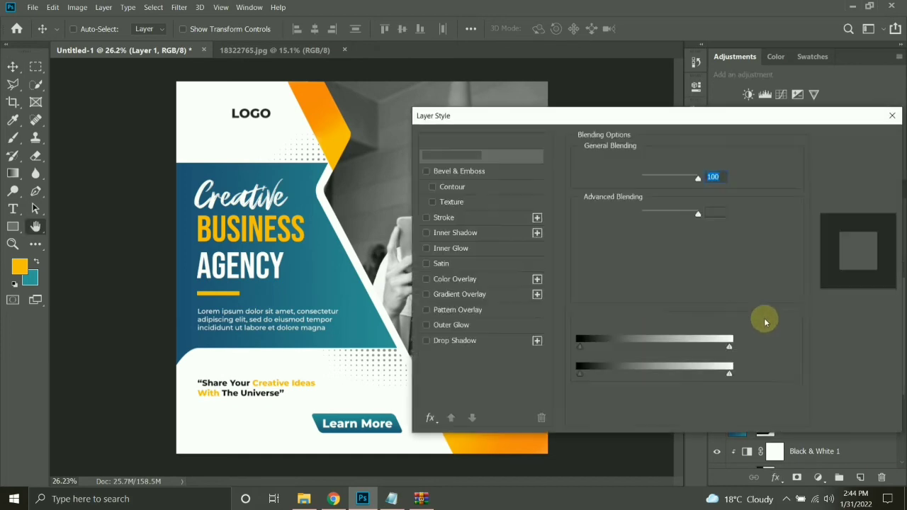
pyautogui.press('Escape')
# Step: Merge Layer 2 with Layer 1, and merge the result with the orange corner shape on Layer 4
pyautogui.keyDown('ctrl'); pyautogui.click(783, 365); pyautogui.keyUp('ctrl')
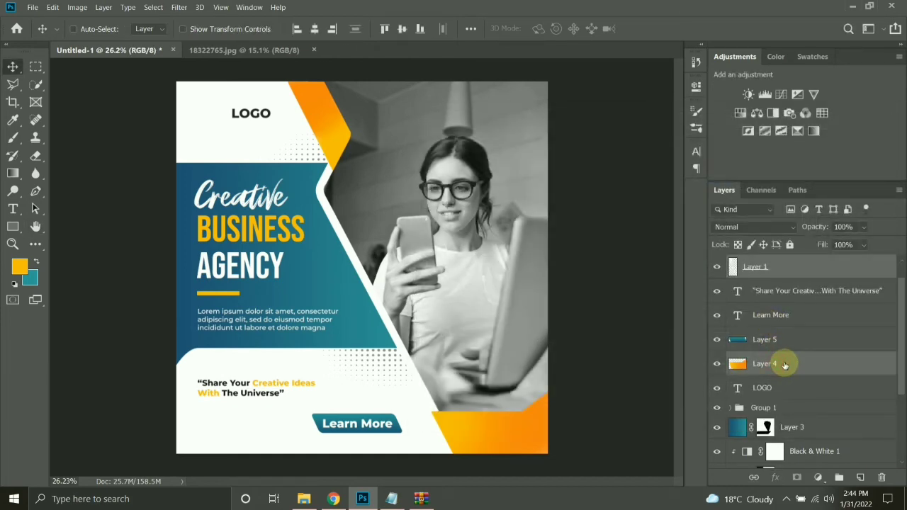
pyautogui.scroll(1, 783, 322)
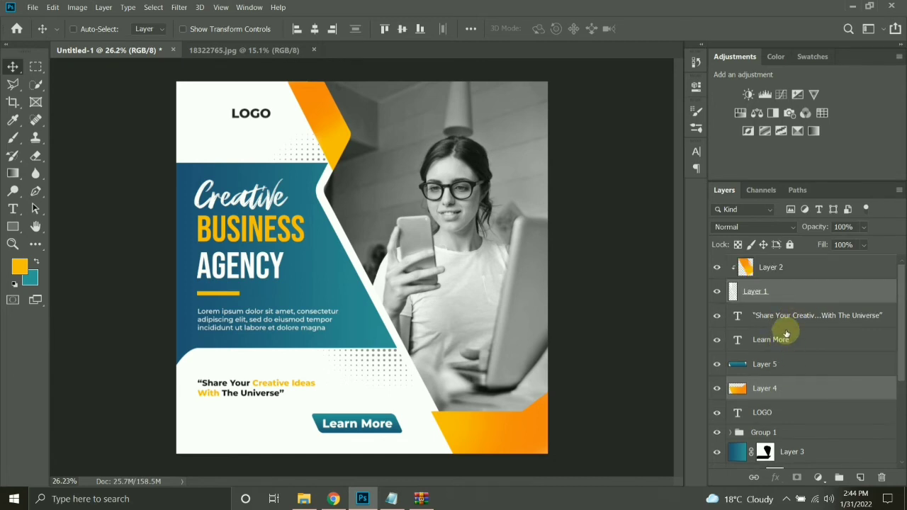
pyautogui.click(780, 270)
pyautogui.keyDown('shift'); pyautogui.click(784, 290); pyautogui.keyUp('shift')
pyautogui.hotkey('ctrl', 'e')
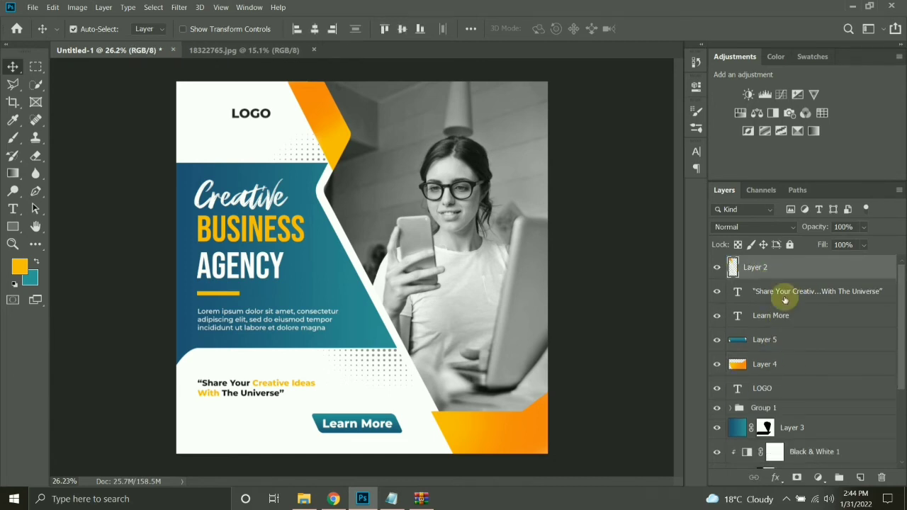
pyautogui.click(782, 362)
pyautogui.keyDown('ctrl'); pyautogui.click(805, 267); pyautogui.keyUp('ctrl')
pyautogui.hotkey('ctrl', 'e')
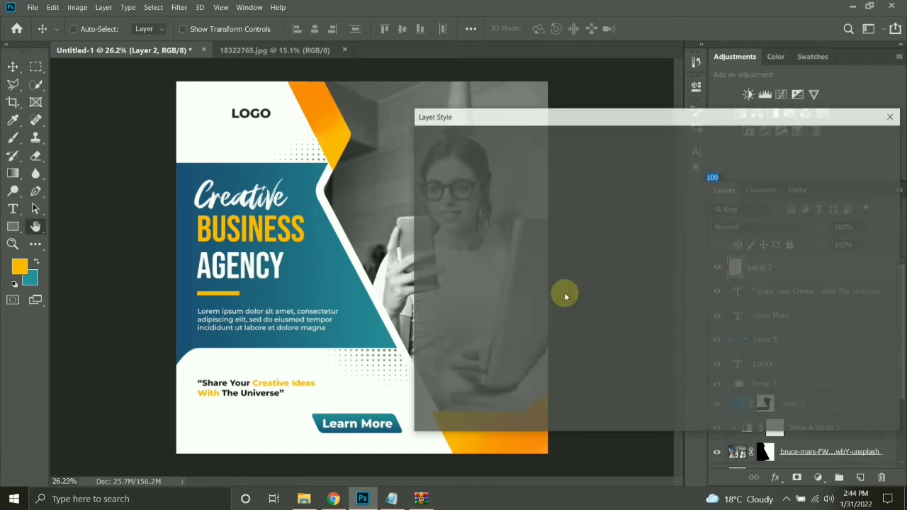
# Step: Give the merged orange and white strip layer a drop shadow with 31% opacity, 66° angle, 13 px distance and 32 px size
pyautogui.click(443, 342)
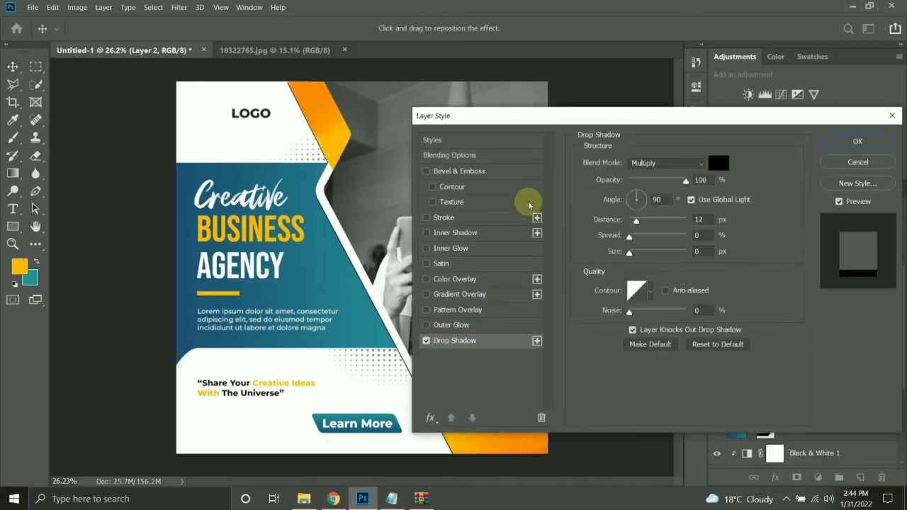
pyautogui.moveTo(631, 252); pyautogui.dragTo(634, 251)
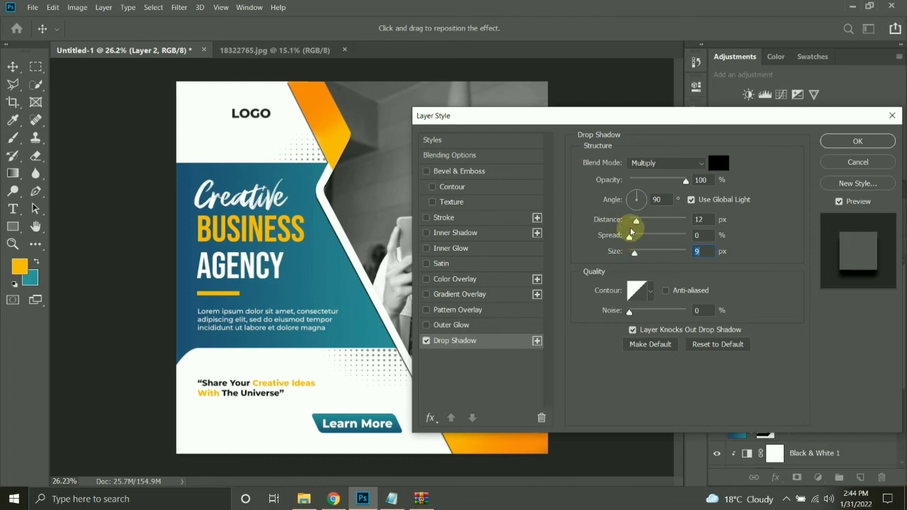
pyautogui.moveTo(640, 200); pyautogui.dragTo(646, 180)
pyautogui.click(650, 180)
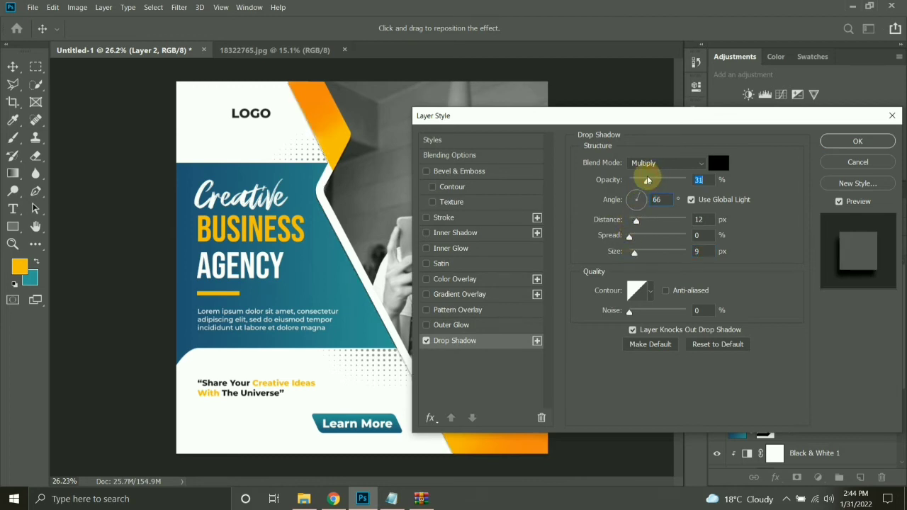
pyautogui.moveTo(636, 254); pyautogui.dragTo(640, 252)
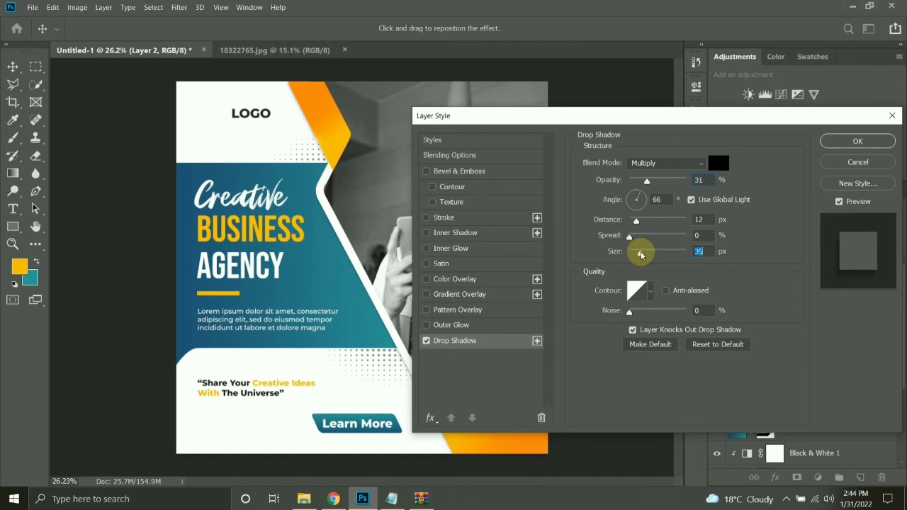
pyautogui.moveTo(634, 220); pyautogui.dragTo(639, 222)
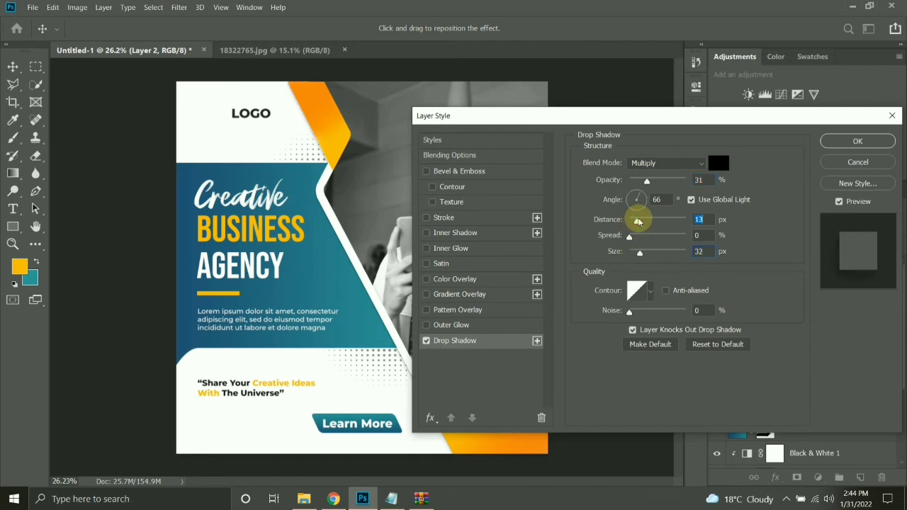
pyautogui.press('Return')
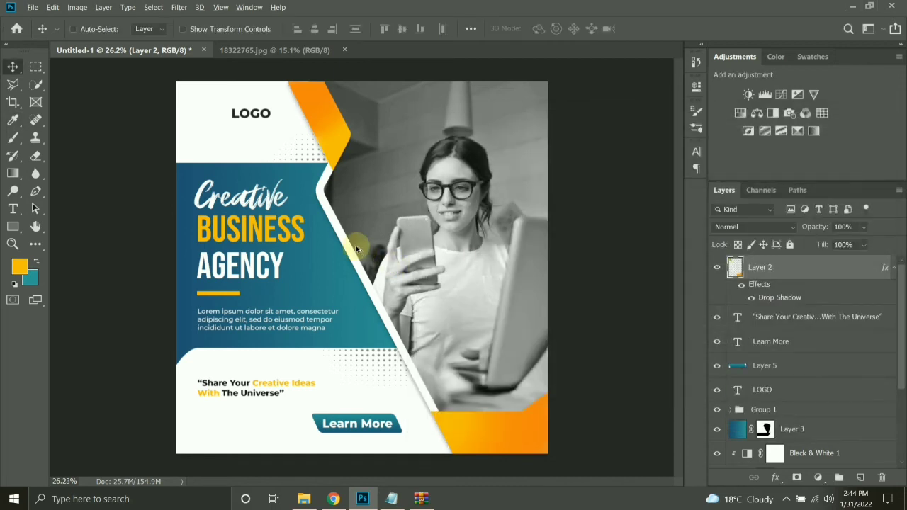
# Step: Move the LOGO text left so it lines up with the headline below it
pyautogui.scroll(-1, 351, 228)
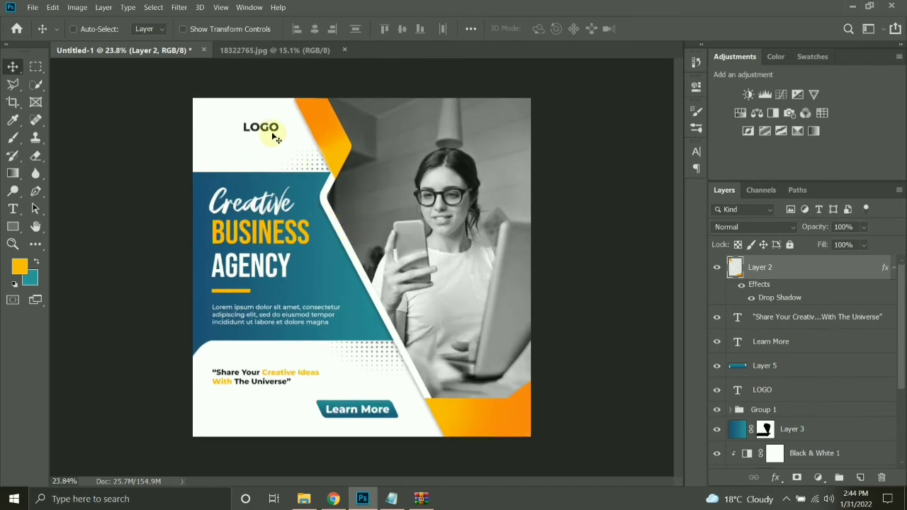
pyautogui.moveTo(273, 136); pyautogui.dragTo(238, 130)
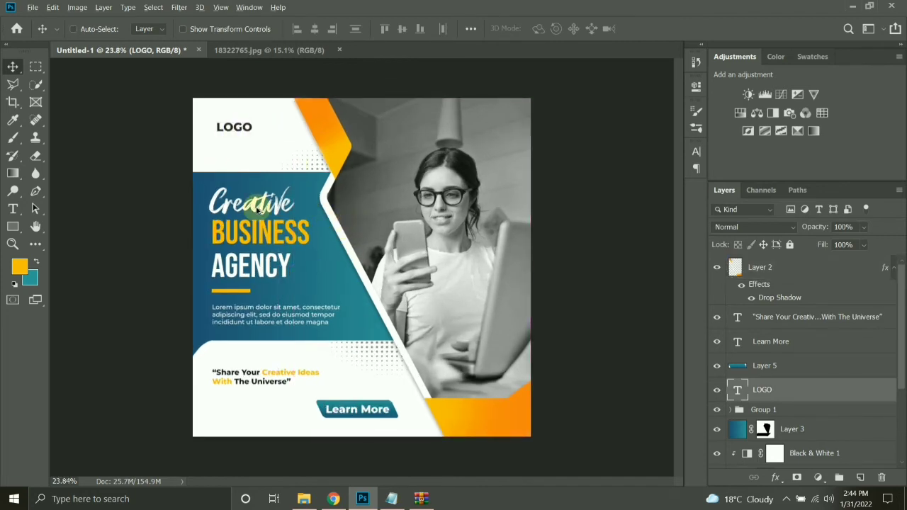
pyautogui.hotkey('ctrl', '+')
pyautogui.hotkey('ctrl', 's')
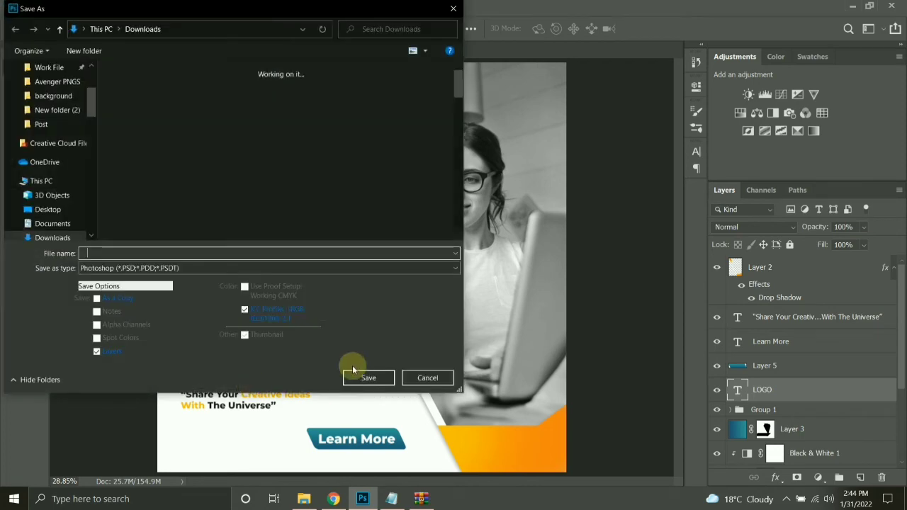
pyautogui.click(426, 378)
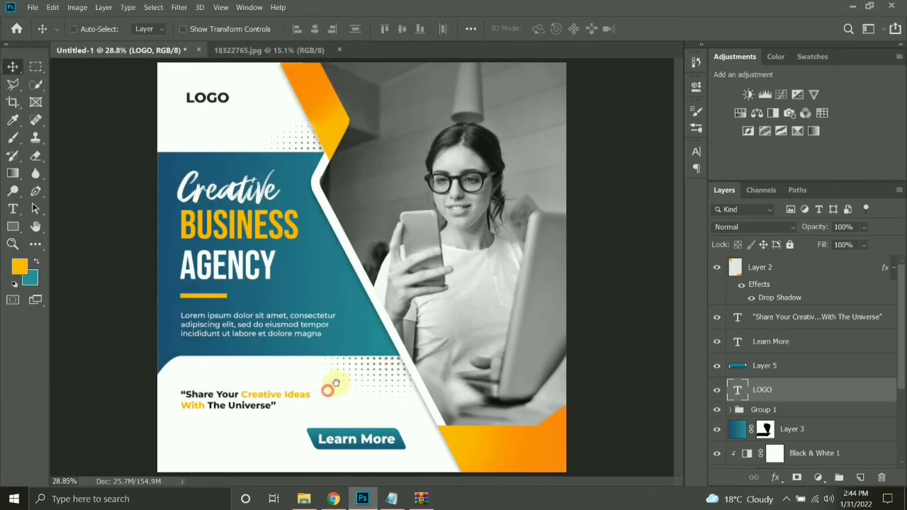
# Step: Place the call icon image in the banner, move it below the tagline and scale it down
pyautogui.click(306, 492)
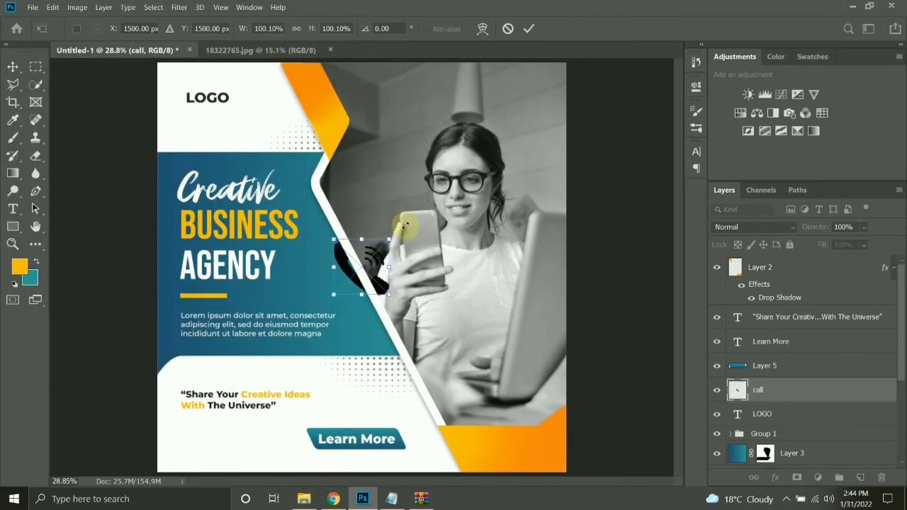
pyautogui.press('Return')
pyautogui.moveTo(373, 271); pyautogui.dragTo(231, 357)
pyautogui.scroll(5, 218, 435)
pyautogui.hotkey('ctrl', 't')
pyautogui.moveTo(287, 317); pyautogui.dragTo(262, 338)
pyautogui.press('Return')
# Step: Check the reference template's contact row, then align the call icon under the tagline's left edge and shrink it further
pyautogui.scroll(-4, 737, 417)
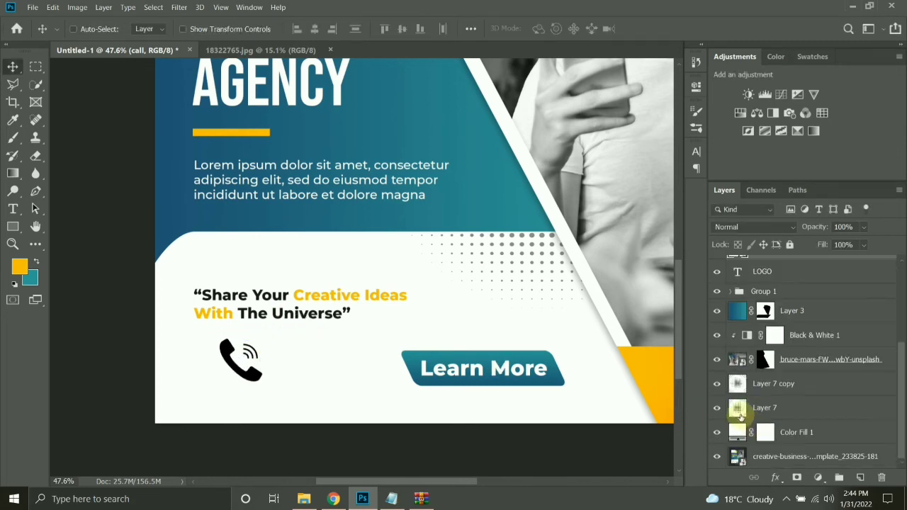
pyautogui.keyDown('alt'); pyautogui.click(718, 452); pyautogui.keyUp('alt')
pyautogui.keyDown('alt'); pyautogui.click(717, 453); pyautogui.keyUp('alt')
pyautogui.scroll(3, 307, 359)
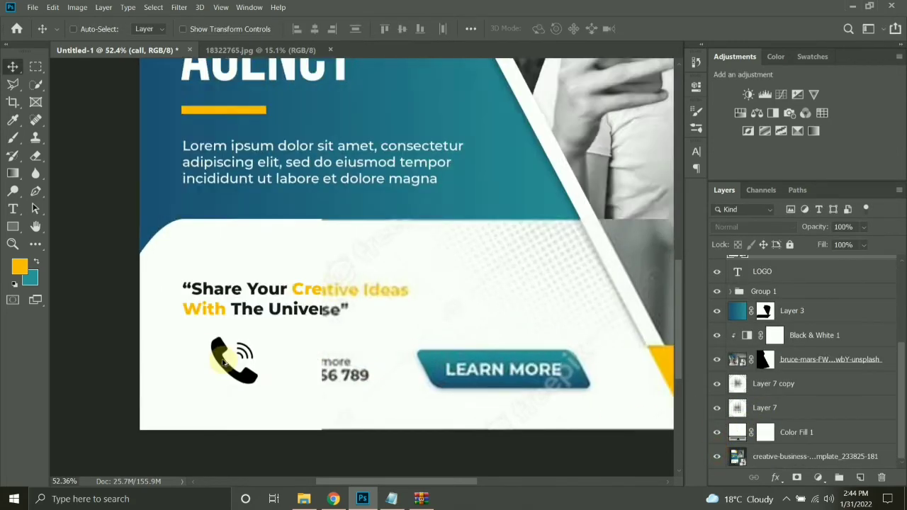
pyautogui.moveTo(225, 361); pyautogui.dragTo(171, 377)
pyautogui.hotkey('ctrl', 't')
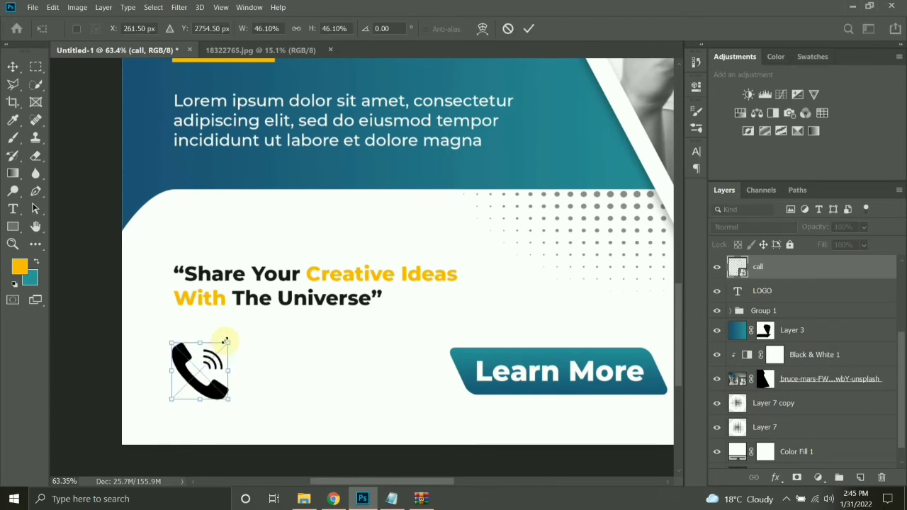
pyautogui.moveTo(229, 336); pyautogui.dragTo(391, 388)
pyautogui.press('Return')
# Step: Add the phone number as a Montserrat ExtraBold 104 pt text beside the call icon
pyautogui.press('t')
pyautogui.write('119317372')
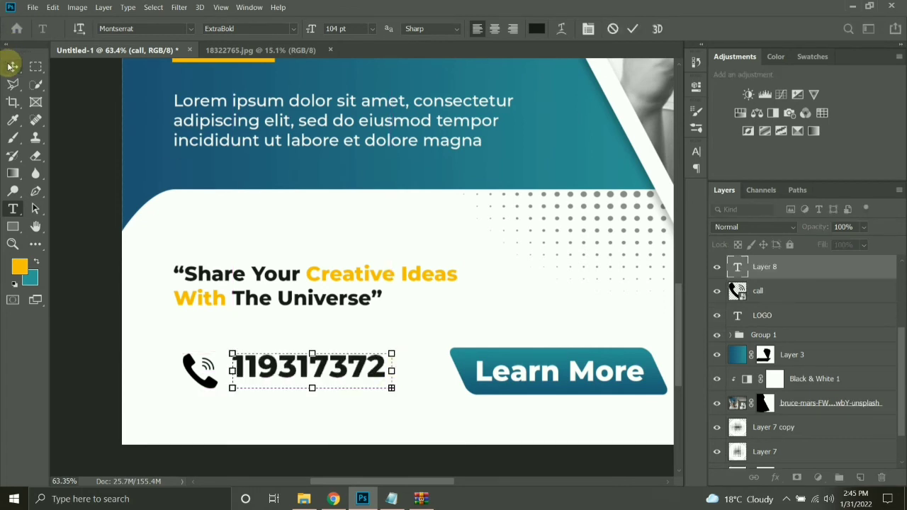
pyautogui.moveTo(235, 364); pyautogui.dragTo(261, 365)
pyautogui.press('BackSpace')
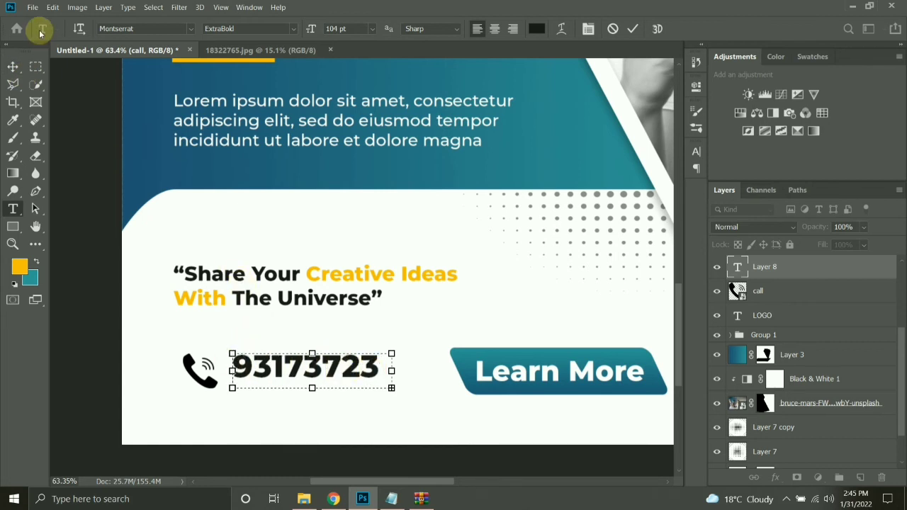
pyautogui.click(12, 66)
pyautogui.scroll(-1, 260, 369)
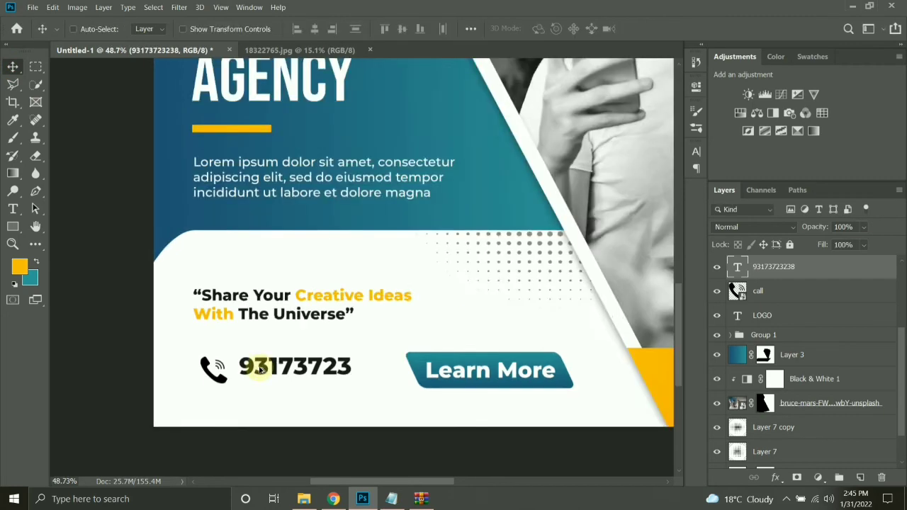
pyautogui.scroll(-1, 260, 369)
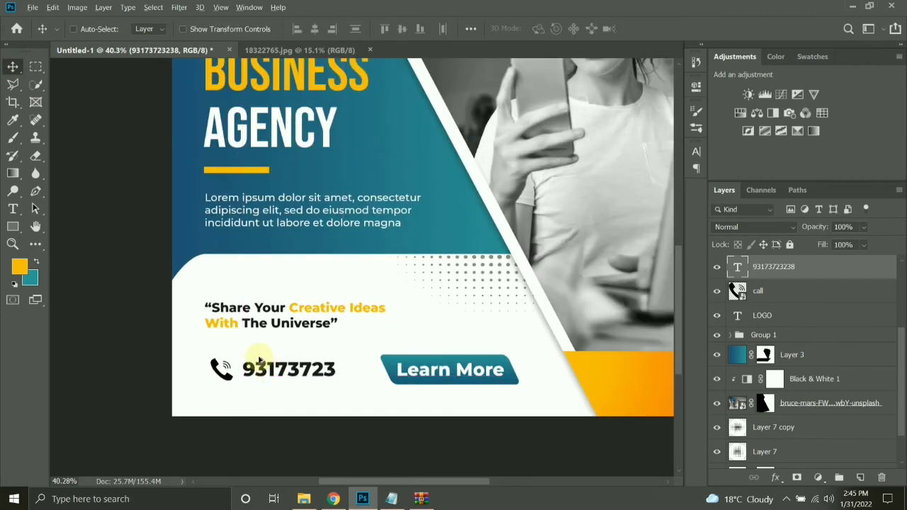
pyautogui.scroll(-2, 260, 360)
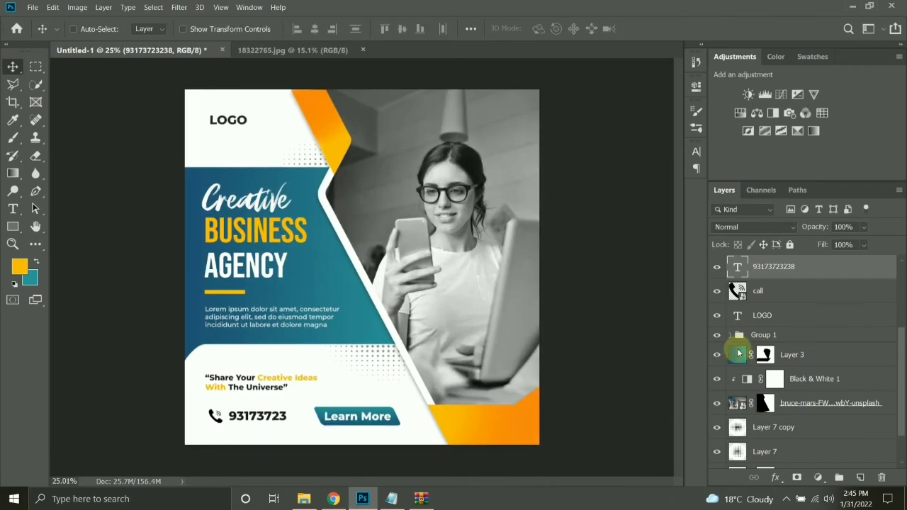
# Step: Check the reference's social icons, and copy the Facebook, Instagram and YouTube icons from clipart2540615.png into the banner
pyautogui.scroll(-2, 748, 429)
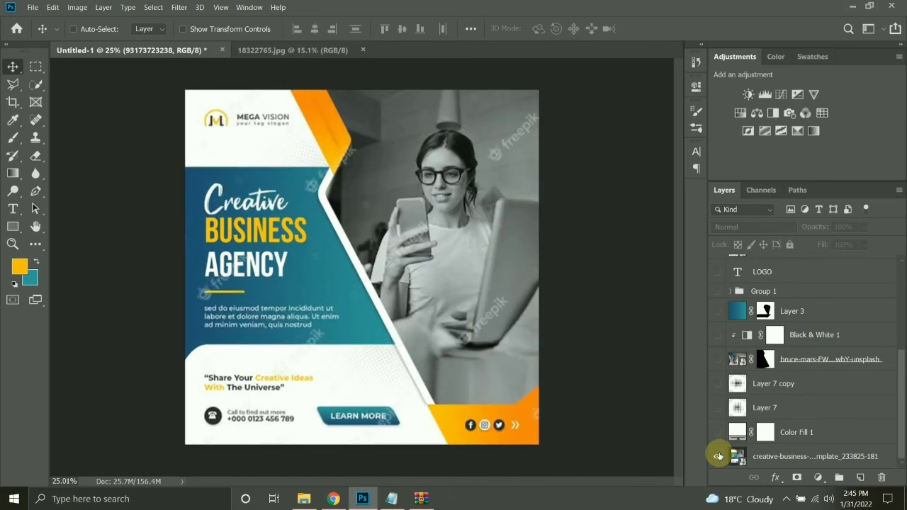
pyautogui.keyDown('alt'); pyautogui.click(717, 456); pyautogui.keyUp('alt')
pyautogui.scroll(4, 509, 427)
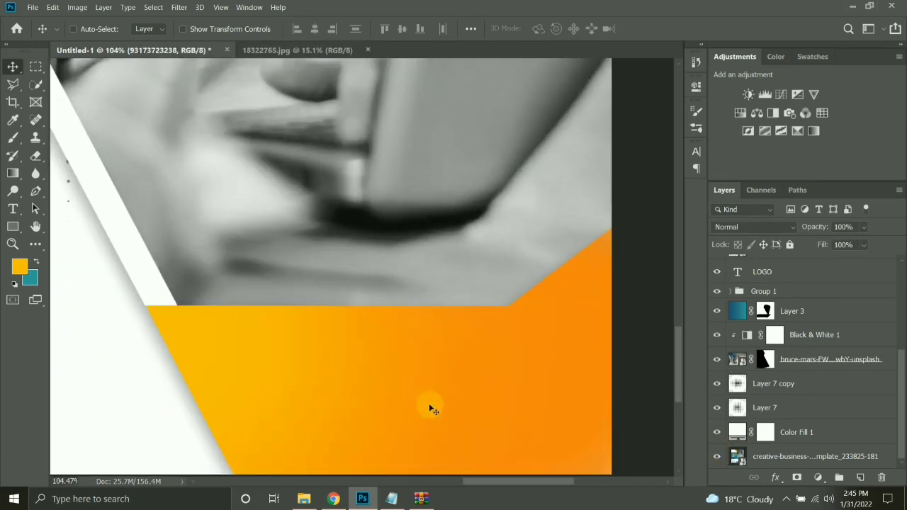
pyautogui.moveTo(429, 405); pyautogui.dragTo(395, 375)
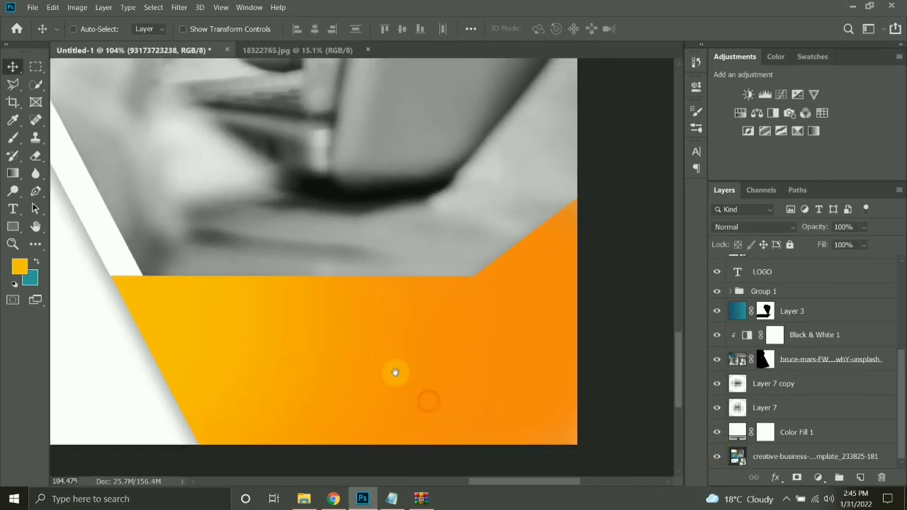
pyautogui.click(306, 499)
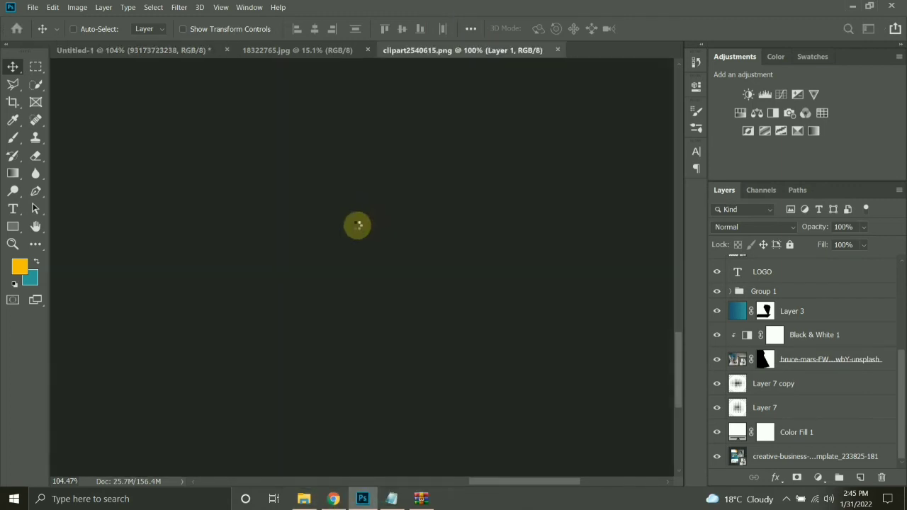
pyautogui.scroll(1, 326, 180)
pyautogui.press('m')
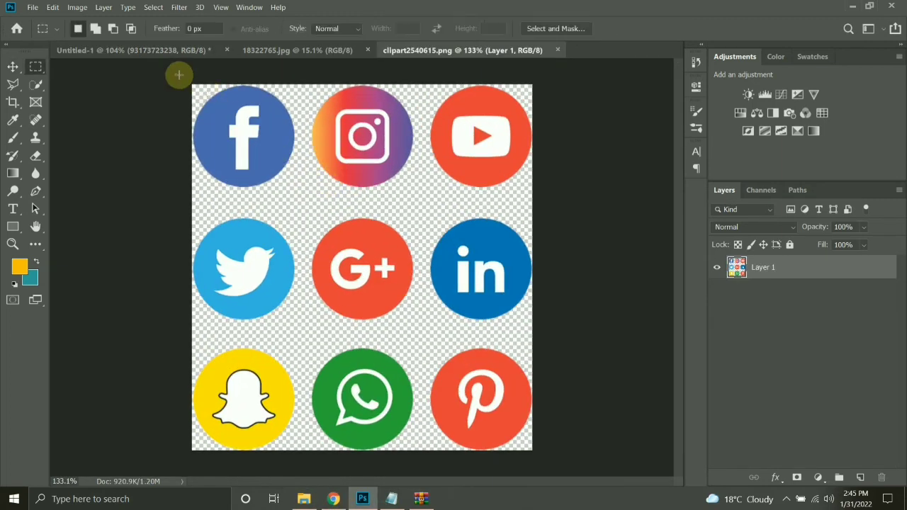
pyautogui.moveTo(177, 75); pyautogui.dragTo(540, 194)
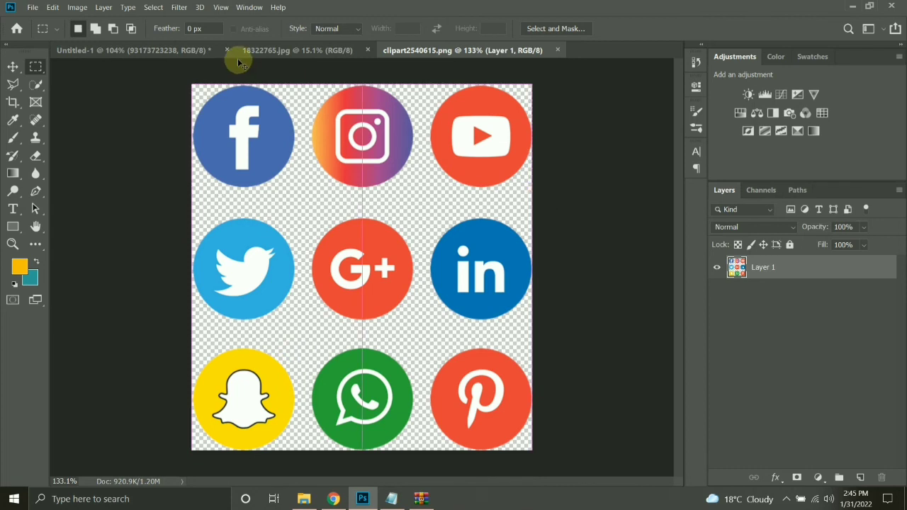
pyautogui.click(201, 48)
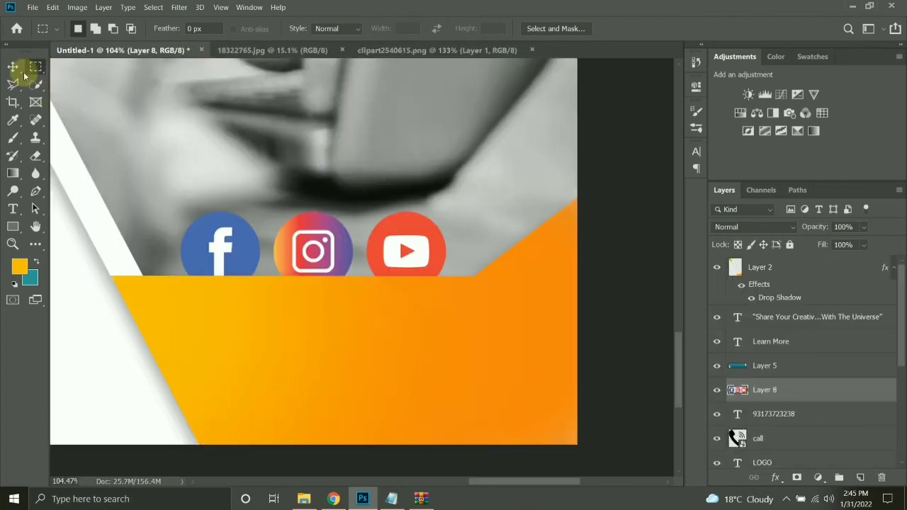
# Step: Move the social icons layer above Layer 2 and position the icons on the orange corner shape
pyautogui.press('v')
pyautogui.moveTo(775, 386); pyautogui.dragTo(789, 272)
pyautogui.moveTo(404, 260); pyautogui.dragTo(477, 372)
pyautogui.scroll(-5, 321, 373)
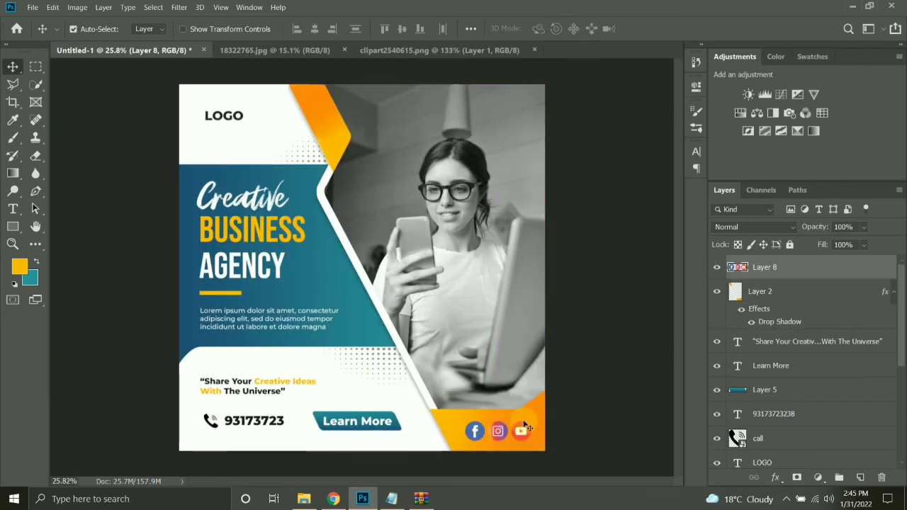
# Step: Desaturate the social icons and turn their circles black with a clipped Levels adjustment at black input 161, merged into their layer
pyautogui.scroll(5, 523, 422)
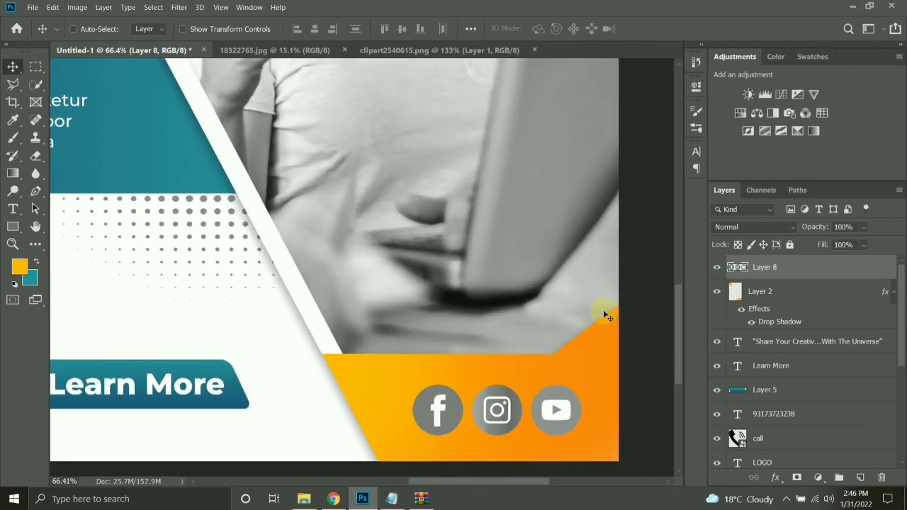
pyautogui.click(764, 94)
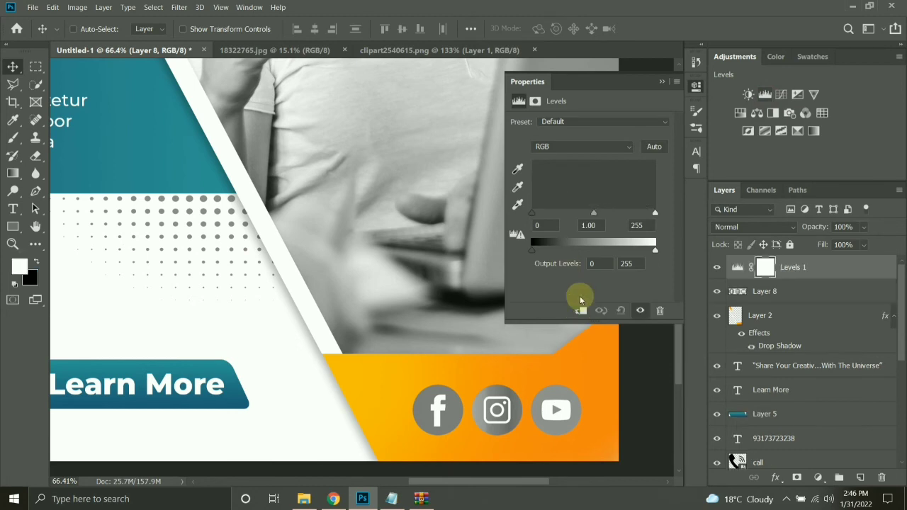
pyautogui.moveTo(553, 218); pyautogui.dragTo(617, 223)
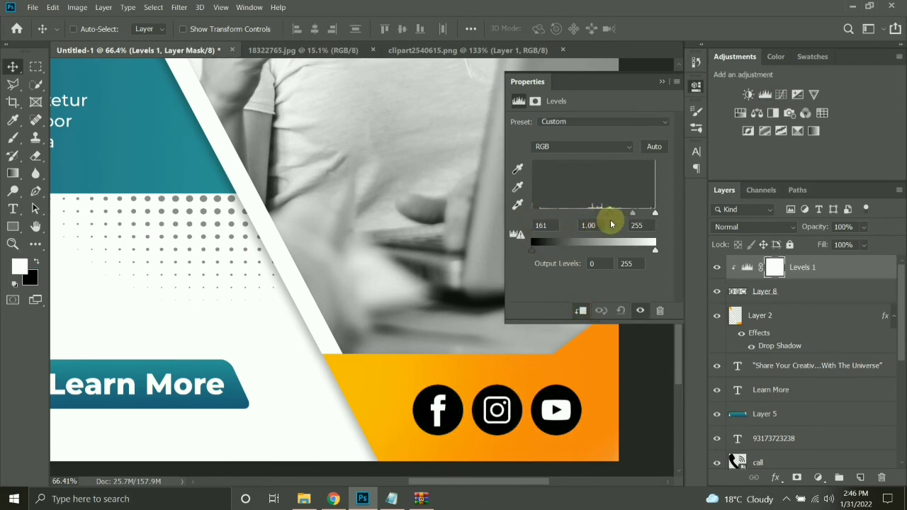
pyautogui.keyDown('shift'); pyautogui.click(769, 293); pyautogui.keyUp('shift')
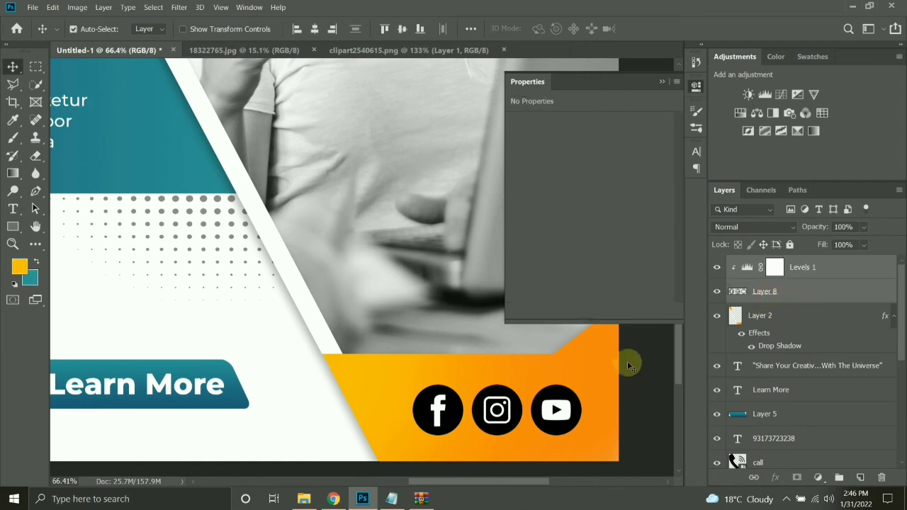
pyautogui.hotkey('ctrl', 'e')
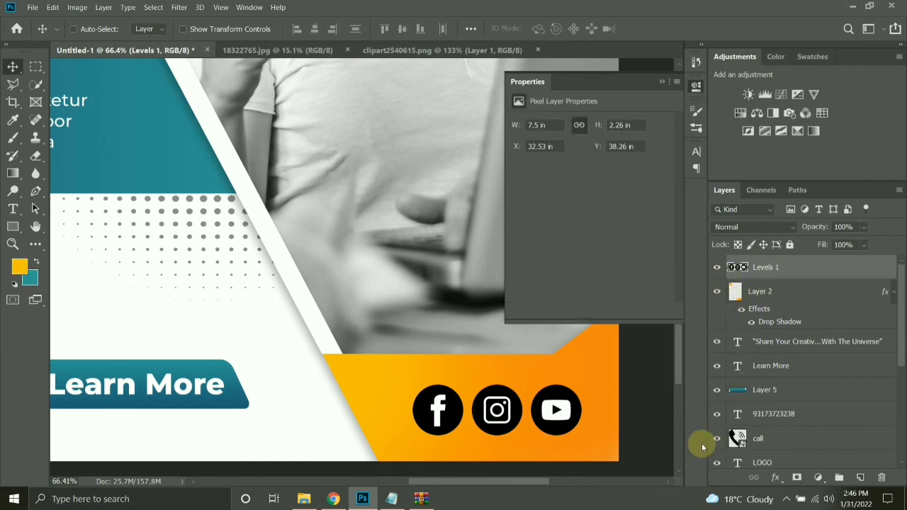
# Step: Check the reference template, scale the social icons down to 5.43 × 1.64 in and shift them left on the orange shape
pyautogui.scroll(-4, 727, 432)
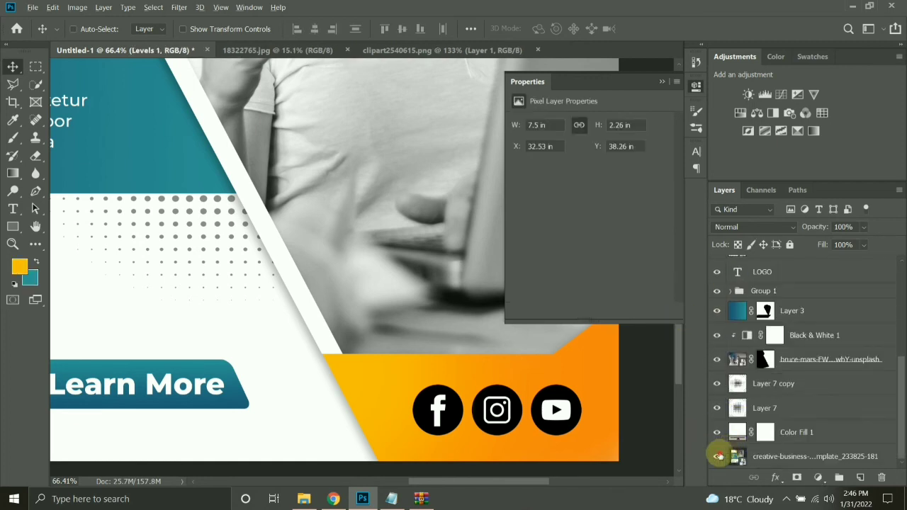
pyautogui.keyDown('alt'); pyautogui.click(718, 456); pyautogui.keyUp('alt')
pyautogui.keyDown('alt'); pyautogui.click(718, 456); pyautogui.keyUp('alt')
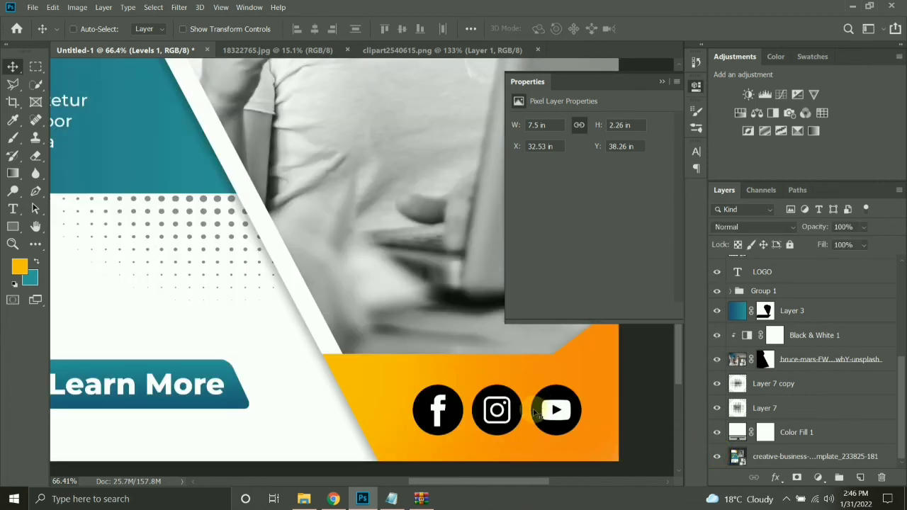
pyautogui.hotkey('ctrl', 't')
pyautogui.moveTo(579, 385); pyautogui.dragTo(559, 392)
pyautogui.moveTo(536, 410); pyautogui.dragTo(519, 414)
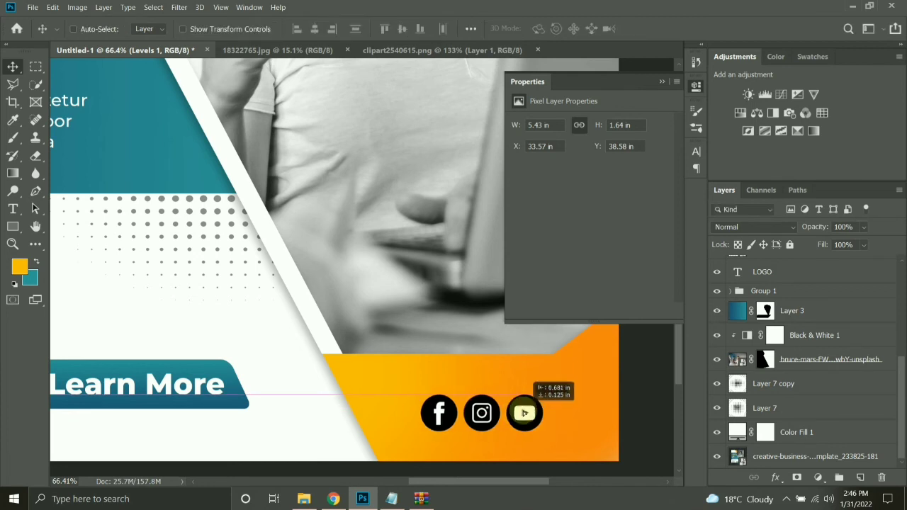
pyautogui.press('Return')
# Step: Select the Instagram icon and invert its colors to a black glyph on a white circle
pyautogui.scroll(4, 482, 422)
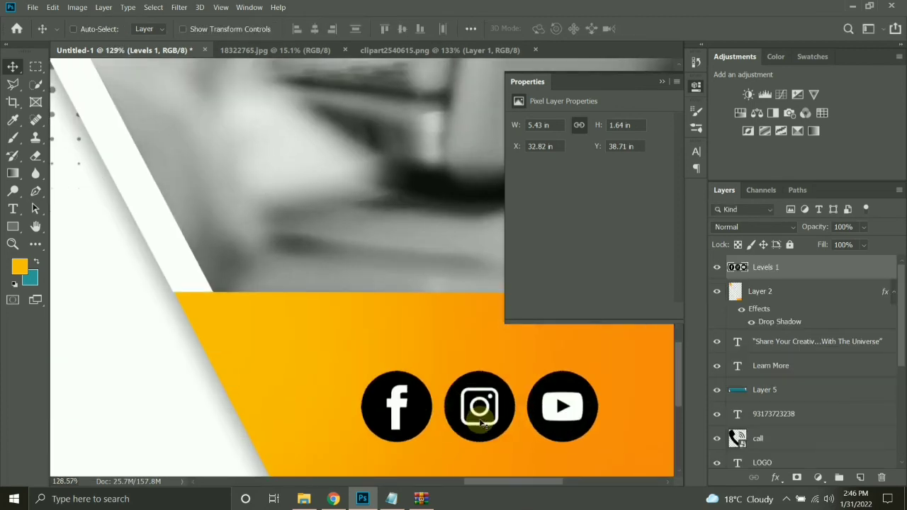
pyautogui.press('m')
pyautogui.moveTo(434, 357); pyautogui.dragTo(467, 382)
pyautogui.moveTo(496, 422); pyautogui.dragTo(519, 447)
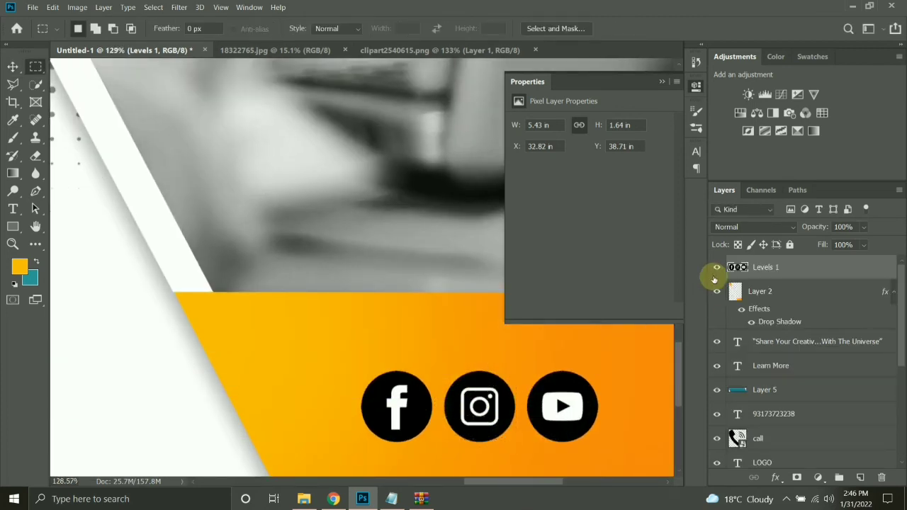
pyautogui.hotkey('ctrl', 'i')
pyautogui.hotkey('ctrl', 'd')
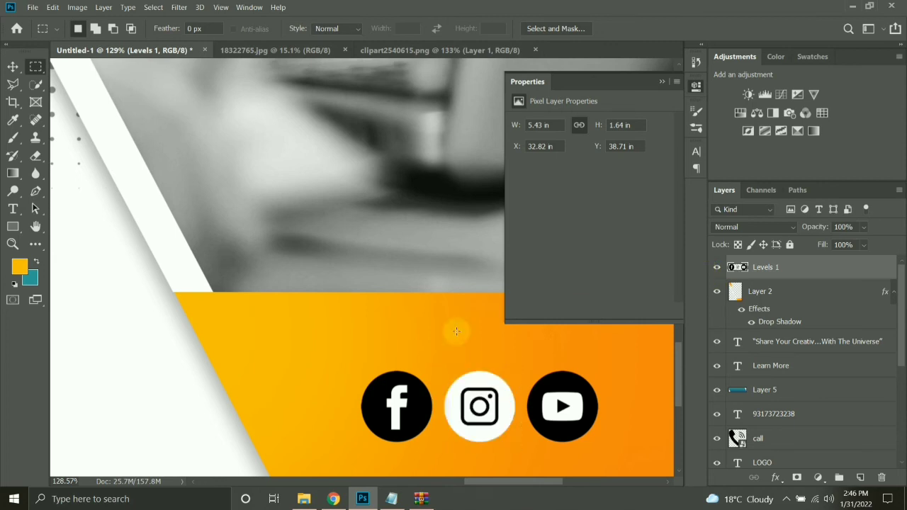
# Step: Compare the banner's social icon row with the reference template
pyautogui.scroll(-8, 386, 356)
pyautogui.scroll(-3, 385, 355)
pyautogui.scroll(-5, 719, 384)
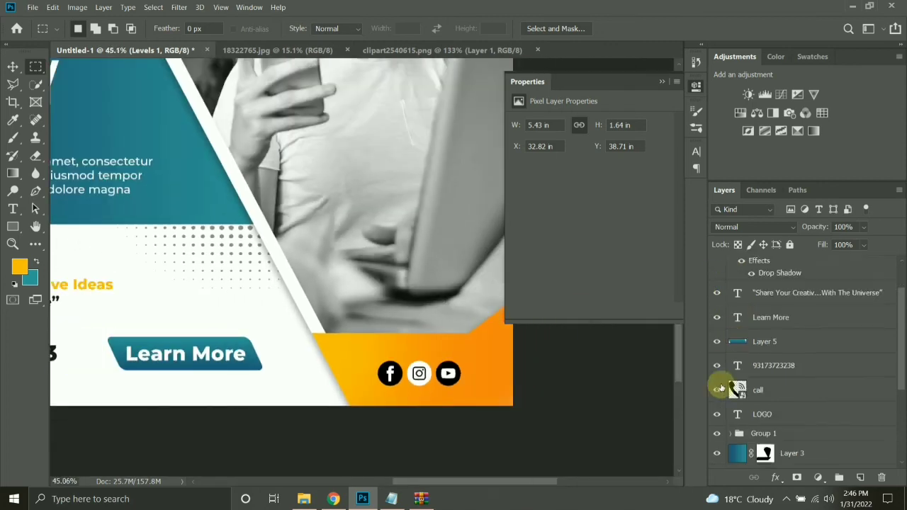
pyautogui.keyDown('alt'); pyautogui.click(719, 456); pyautogui.keyUp('alt')
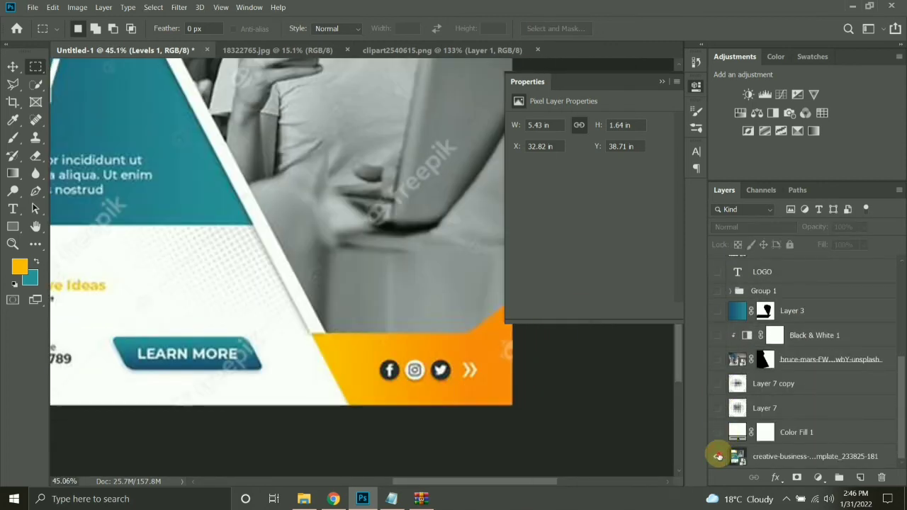
pyautogui.keyDown('alt'); pyautogui.click(719, 457); pyautogui.keyUp('alt')
pyautogui.scroll(8, 485, 374)
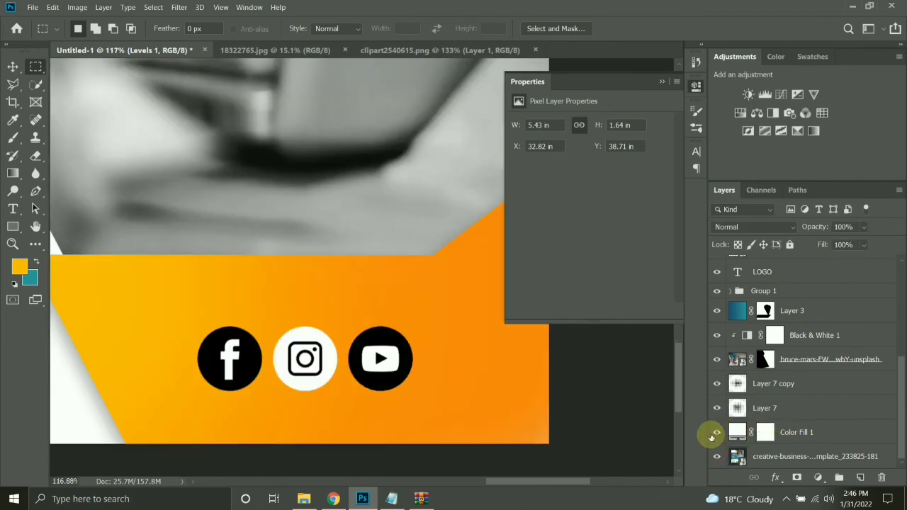
# Step: Hide the orange shape layer and the white Color Fill layer, and shift the social icons onto the reference template's icon row
pyautogui.scroll(4, 730, 397)
pyautogui.scroll(1, 744, 340)
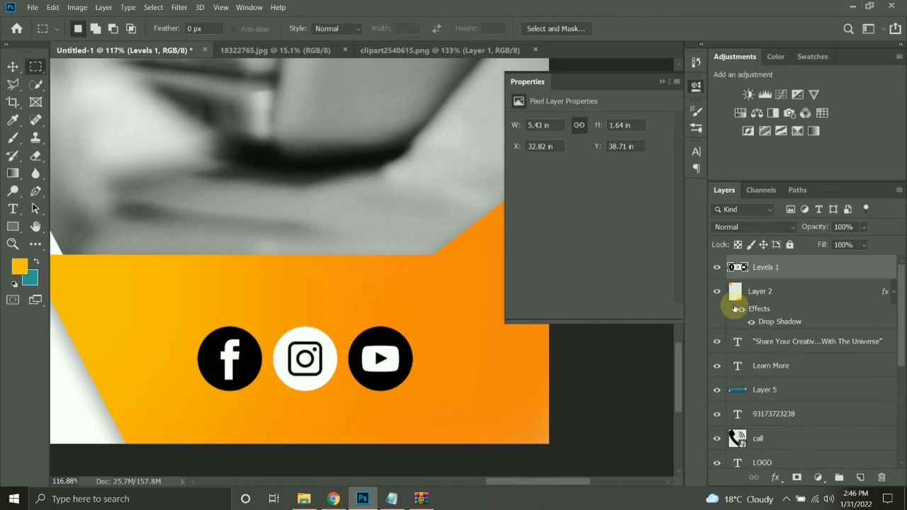
pyautogui.click(717, 292)
pyautogui.scroll(3, 458, 347)
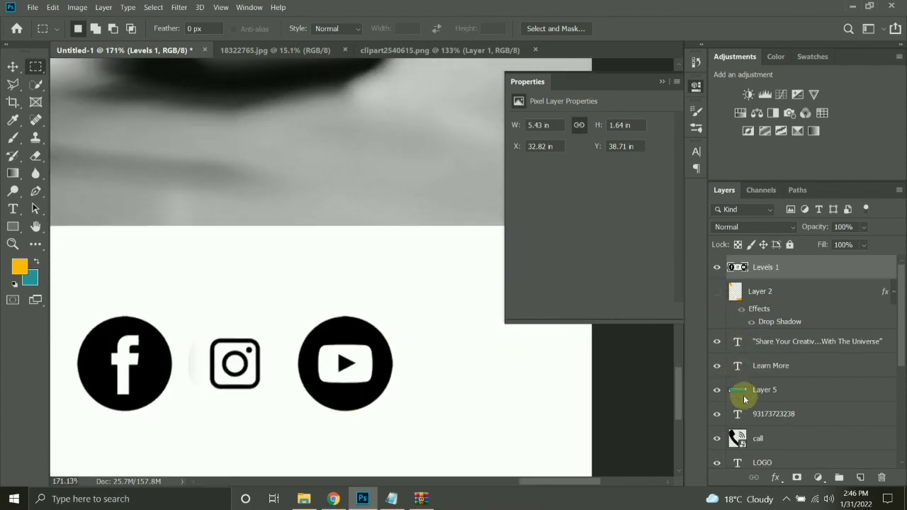
pyautogui.scroll(-2, 745, 393)
pyautogui.scroll(-5, 748, 421)
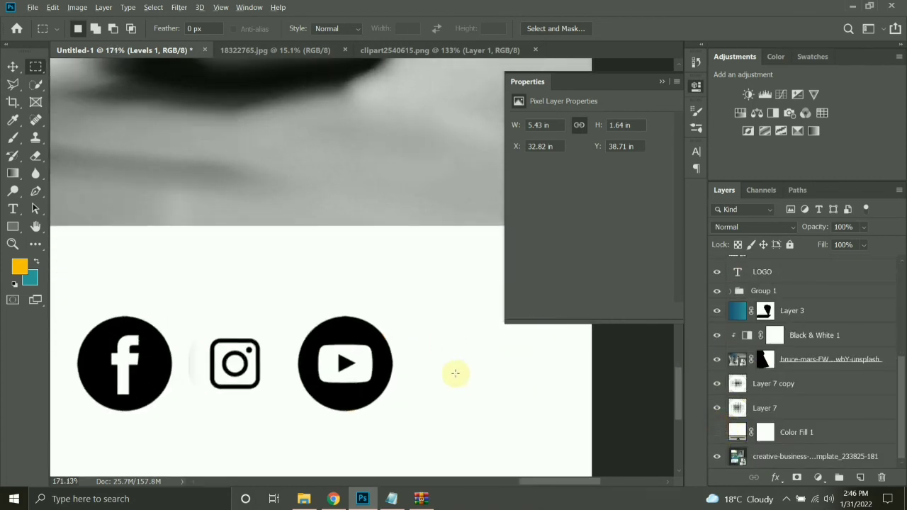
pyautogui.scroll(1, 395, 353)
pyautogui.click(13, 66)
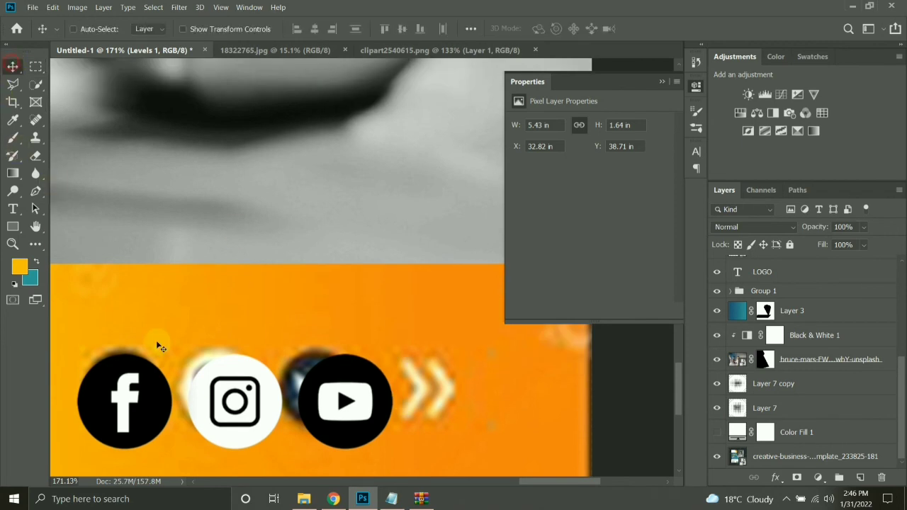
pyautogui.moveTo(242, 410); pyautogui.dragTo(216, 399)
# Step: Draw a 95 × 15 px rectangle over the reference's double arrow and round its corners to 7.5 px
pyautogui.scroll(2, 398, 397)
pyautogui.hotkey('ctrl', 'shift', 'alt', 'n')
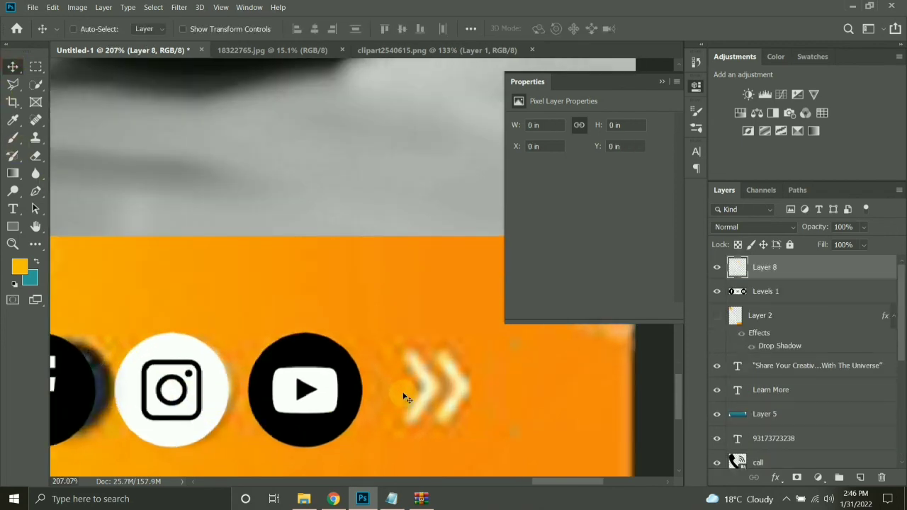
pyautogui.press('p')
pyautogui.scroll(1, 424, 387)
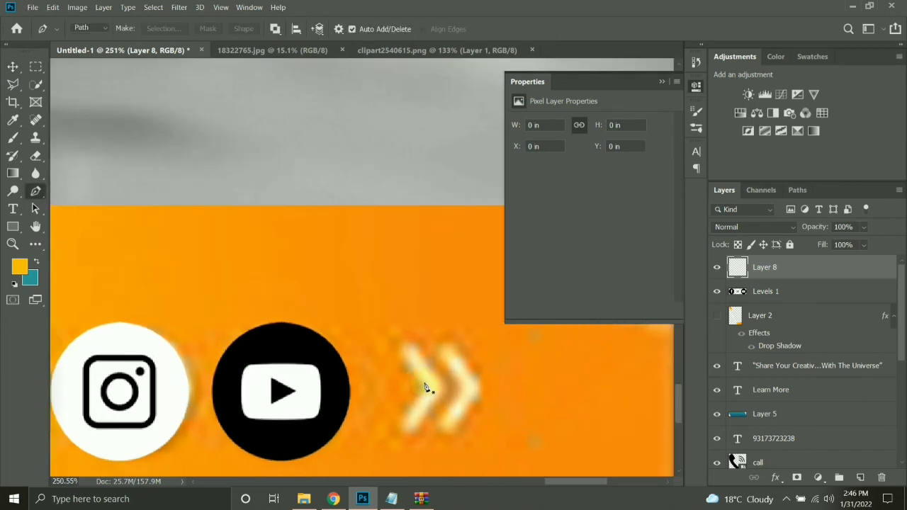
pyautogui.click(14, 225)
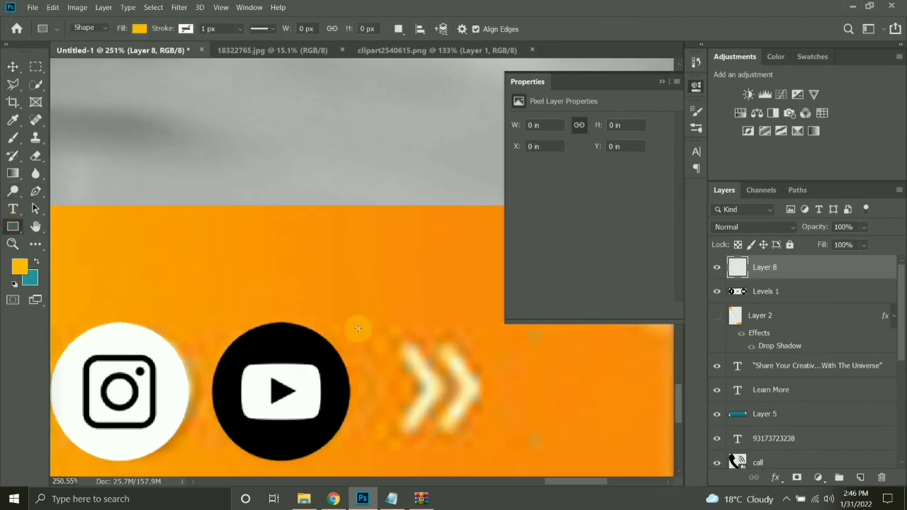
pyautogui.moveTo(412, 353); pyautogui.dragTo(524, 368)
pyautogui.scroll(2, 414, 364)
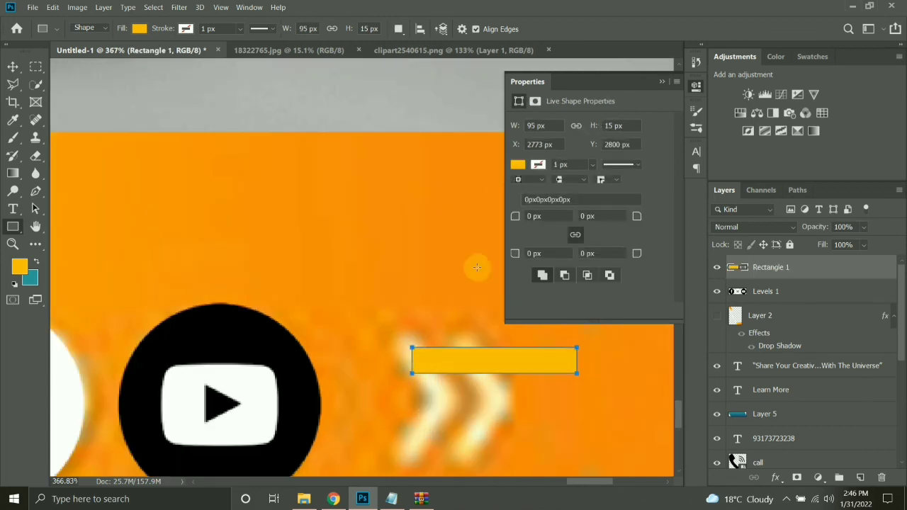
pyautogui.moveTo(524, 225); pyautogui.dragTo(563, 243)
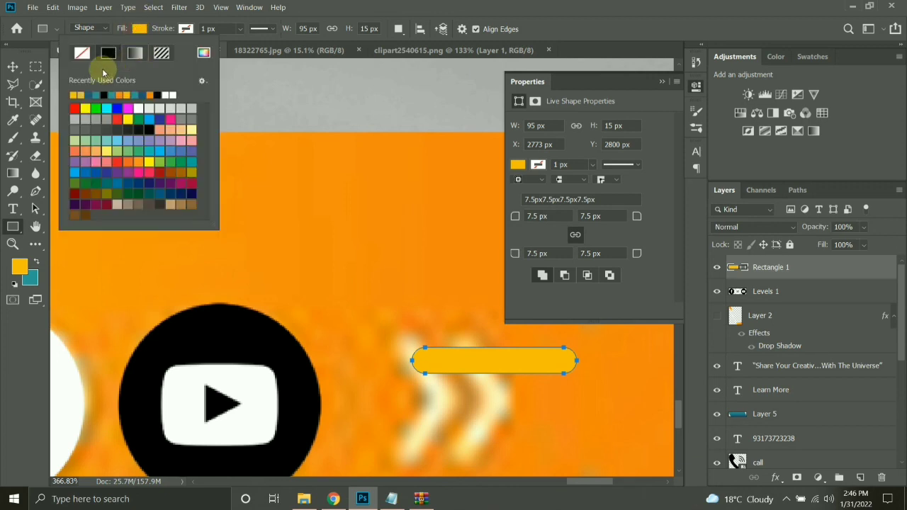
# Step: Fill the rounded bar with white and rotate it to match the upper arm of the reference's first arrow
pyautogui.click(170, 93)
pyautogui.click(333, 263)
pyautogui.hotkey('ctrl', 't')
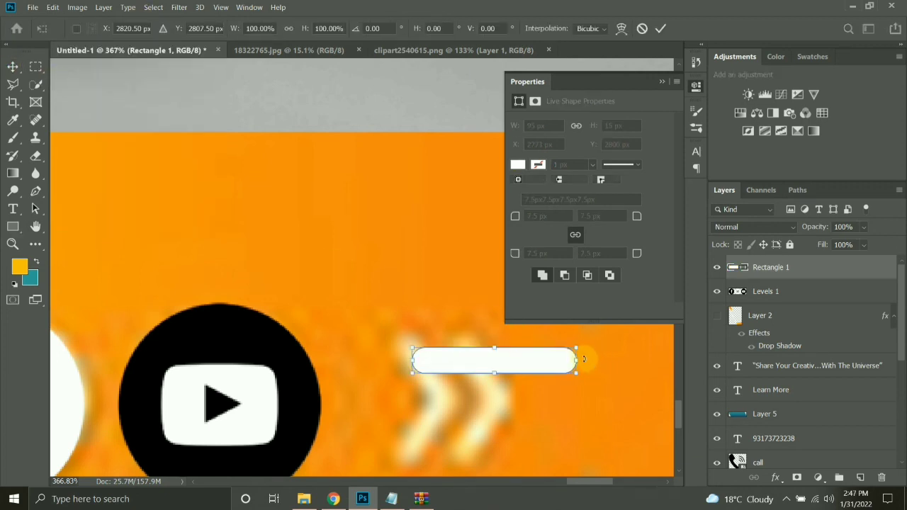
pyautogui.moveTo(584, 359); pyautogui.dragTo(501, 392)
pyautogui.press('Return')
pyautogui.hotkey('ctrl', 'z')
# Step: Duplicate the slanted white bar, flip the copy horizontally and place it below the original to form a right-pointing chevron
pyautogui.moveTo(425, 401); pyautogui.dragTo(454, 319)
pyautogui.hotkey('ctrl', 't')
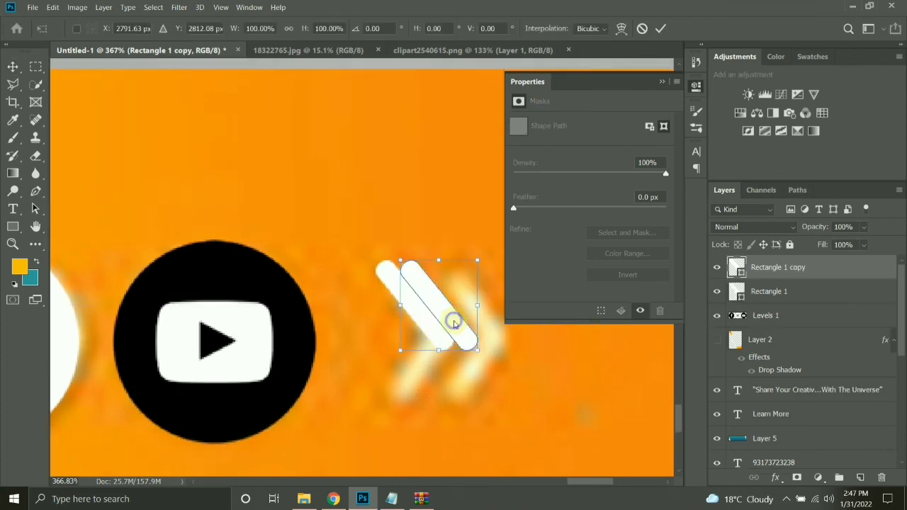
pyautogui.rightClick(454, 319)
pyautogui.click(487, 467)
pyautogui.press('Return')
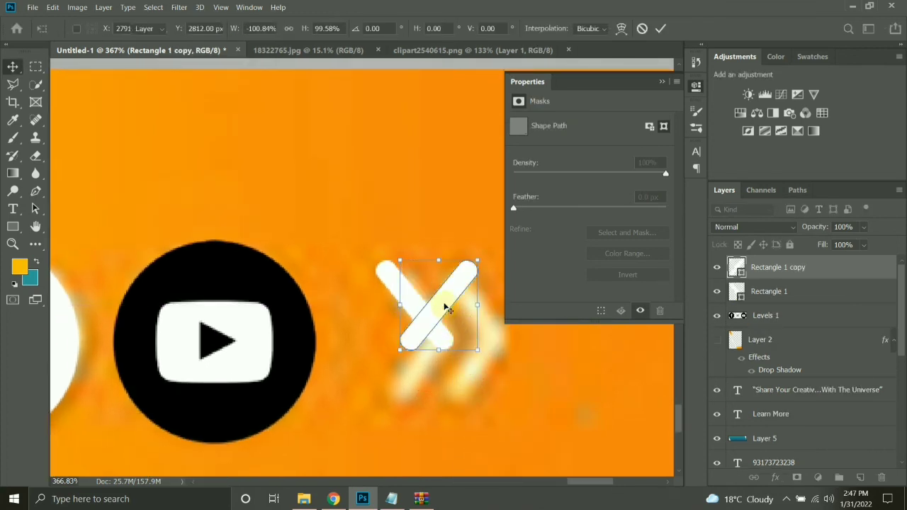
pyautogui.moveTo(433, 353); pyautogui.dragTo(419, 351)
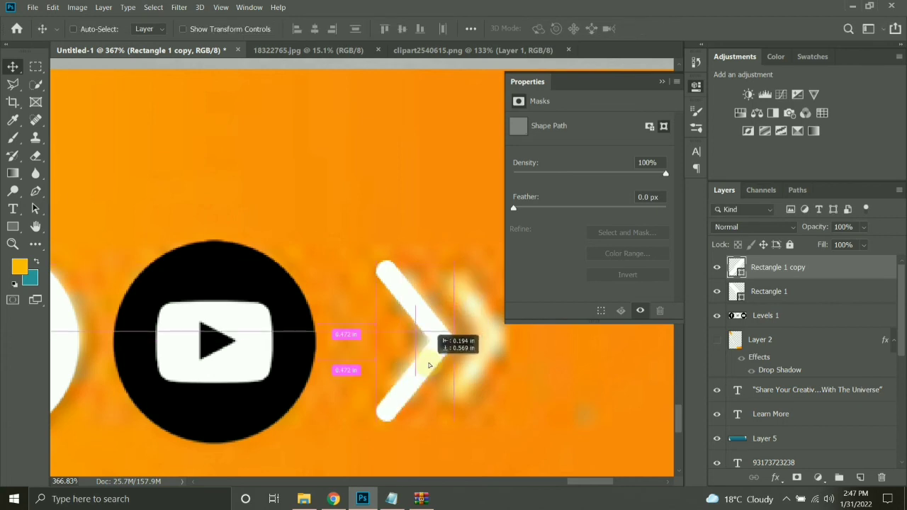
# Step: Merge the two white bars into one shape layer and place a duplicate chevron over the reference's second arrow
pyautogui.keyDown('shift'); pyautogui.click(768, 292); pyautogui.keyUp('shift')
pyautogui.moveTo(482, 357); pyautogui.dragTo(480, 360)
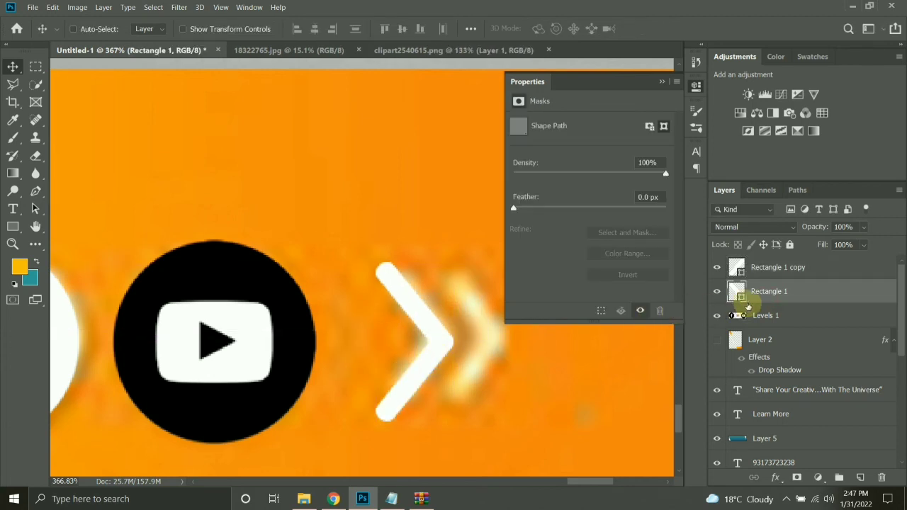
pyautogui.keyDown('shift'); pyautogui.click(786, 268); pyautogui.keyUp('shift')
pyautogui.hotkey('ctrl', 'e')
pyautogui.moveTo(440, 343); pyautogui.dragTo(489, 344)
# Step: Show the orange shape layer and the white Color Fill layer again to cover the reference, and review the whole banner
pyautogui.scroll(-2, 377, 342)
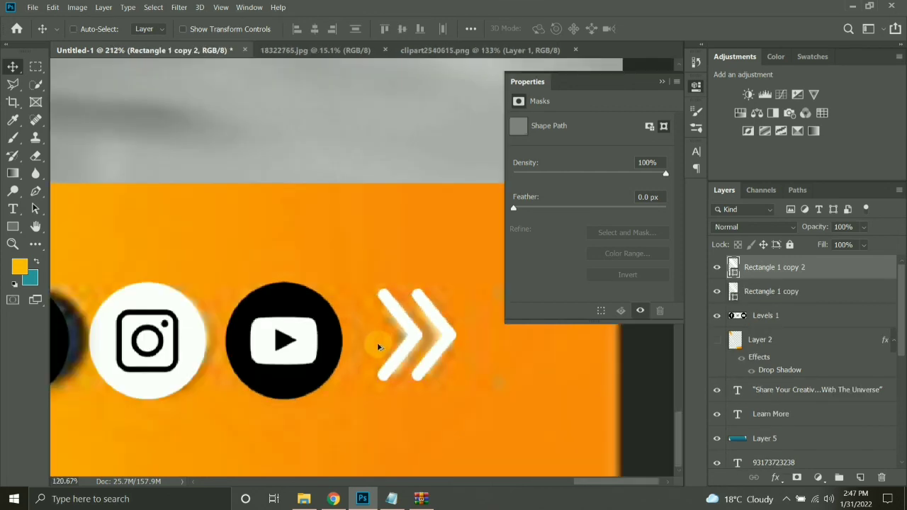
pyautogui.scroll(-3, 377, 342)
pyautogui.scroll(-4, 379, 348)
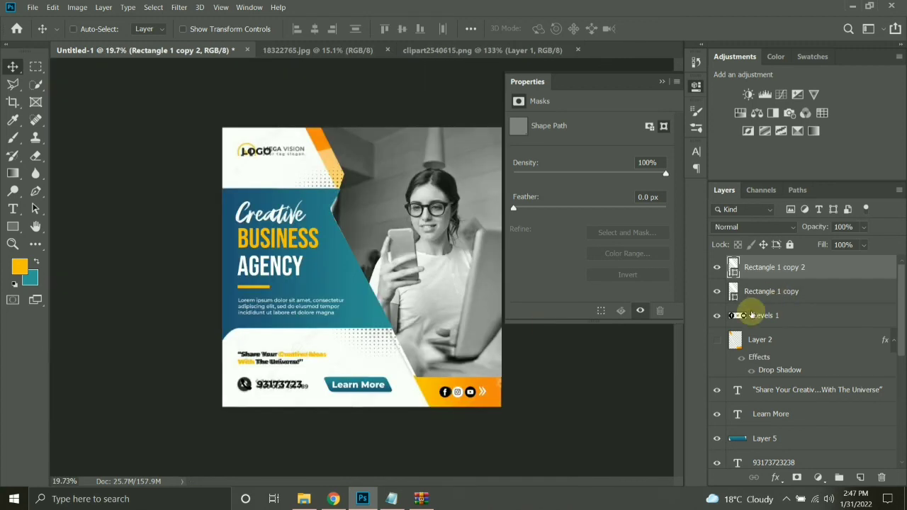
pyautogui.click(718, 340)
pyautogui.scroll(-5, 745, 397)
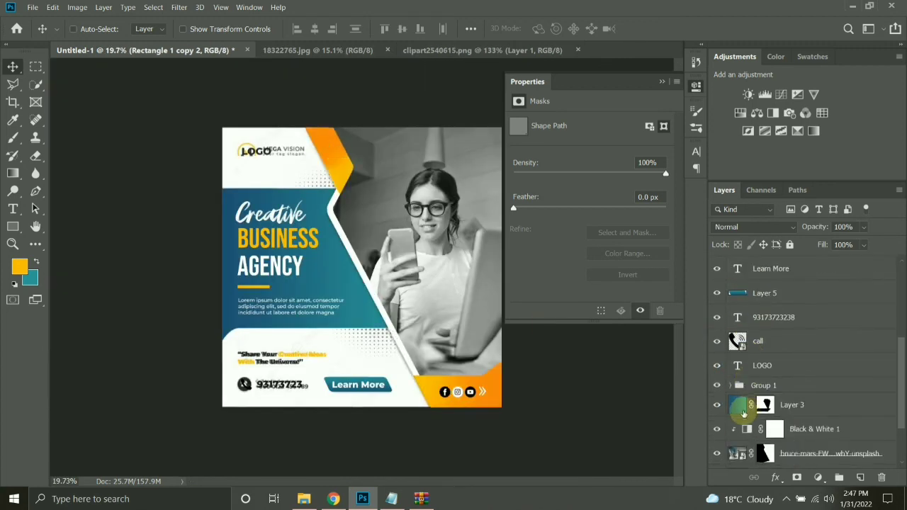
pyautogui.click(717, 432)
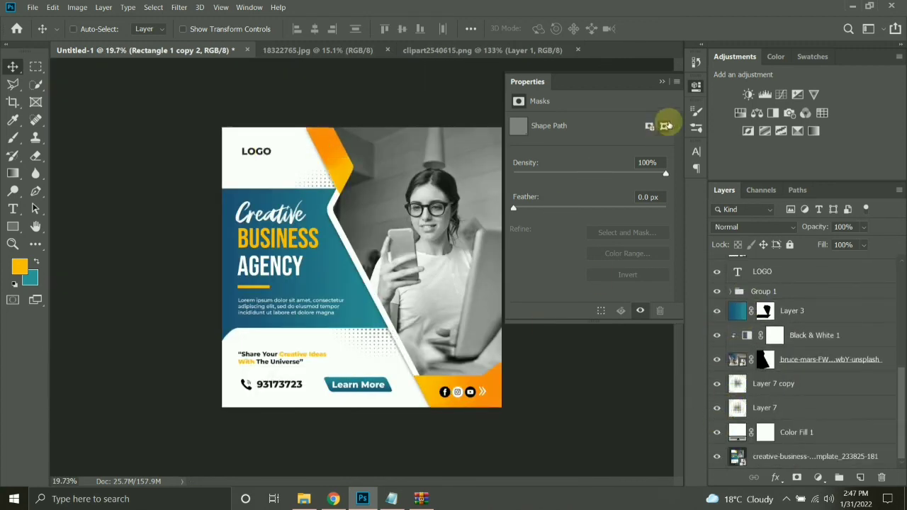
pyautogui.click(663, 82)
pyautogui.scroll(4, 305, 291)
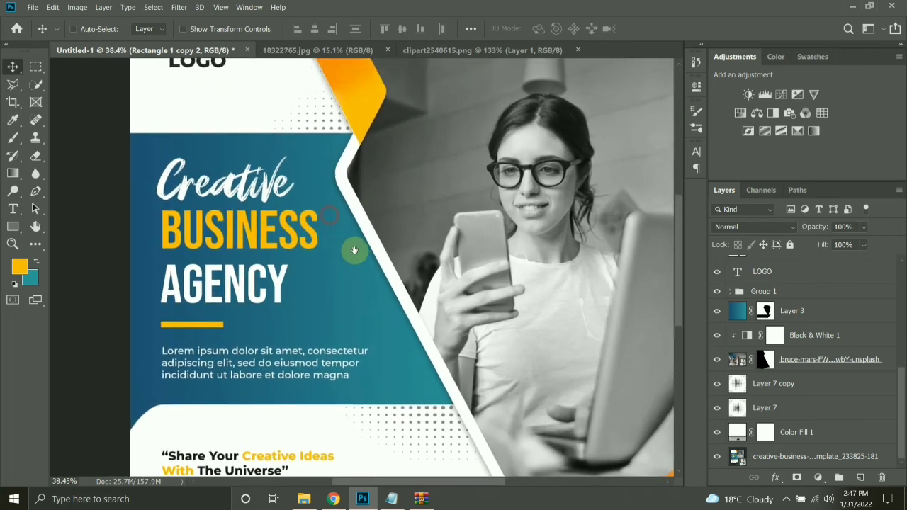
pyautogui.moveTo(354, 250); pyautogui.dragTo(378, 182)
pyautogui.scroll(-4, 384, 198)
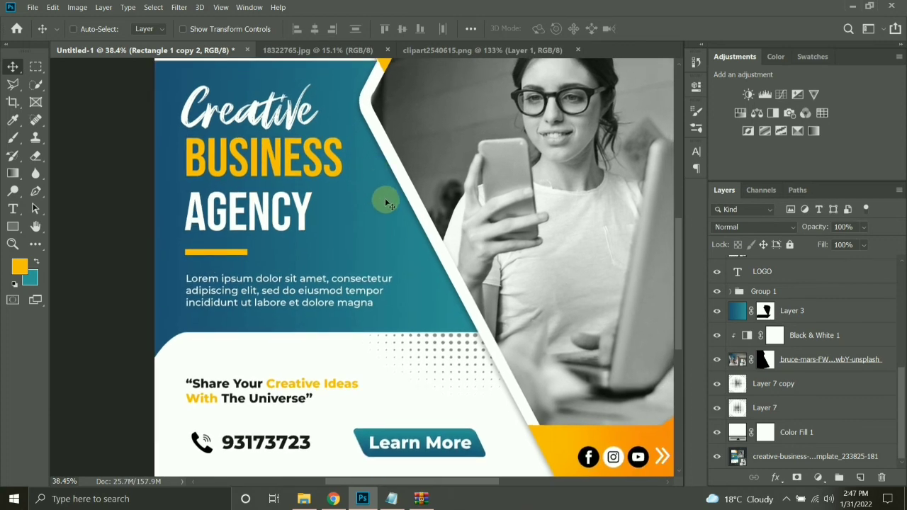
pyautogui.keyDown('ctrl'); pyautogui.click(385, 206); pyautogui.keyUp('ctrl')
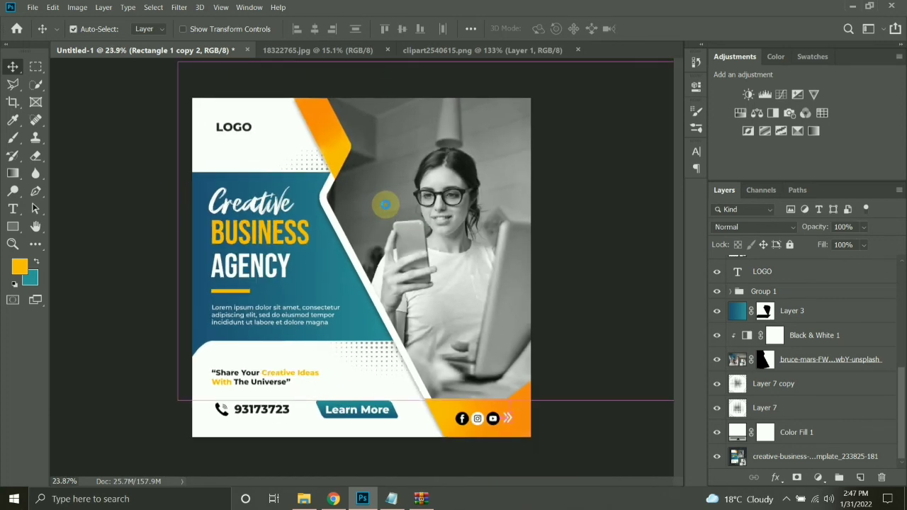
# Step: Save the banner as the Photoshop file "Creative Business Ads" in the Downloads ads folder, with Maximize Compatibility on
pyautogui.hotkey('ctrl', 'shift', 's')
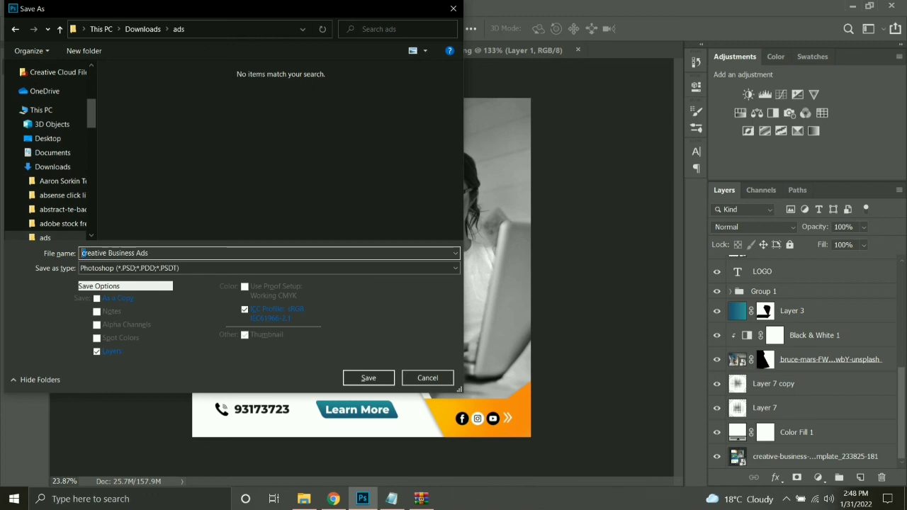
pyautogui.press('Return')
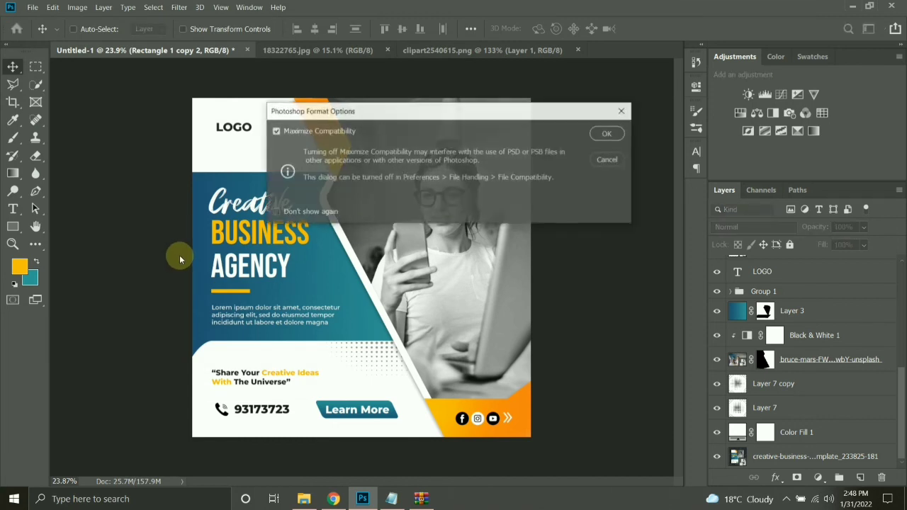
pyautogui.click(608, 135)
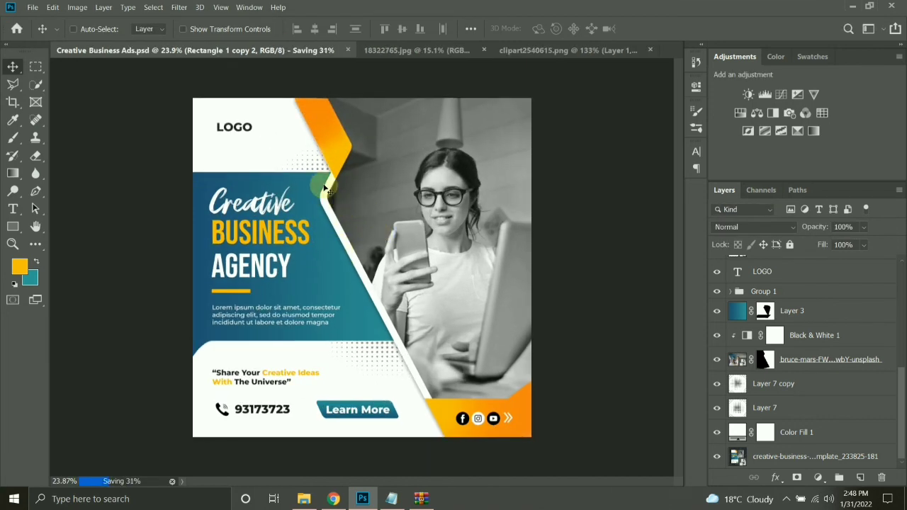
pyautogui.click(13, 67)
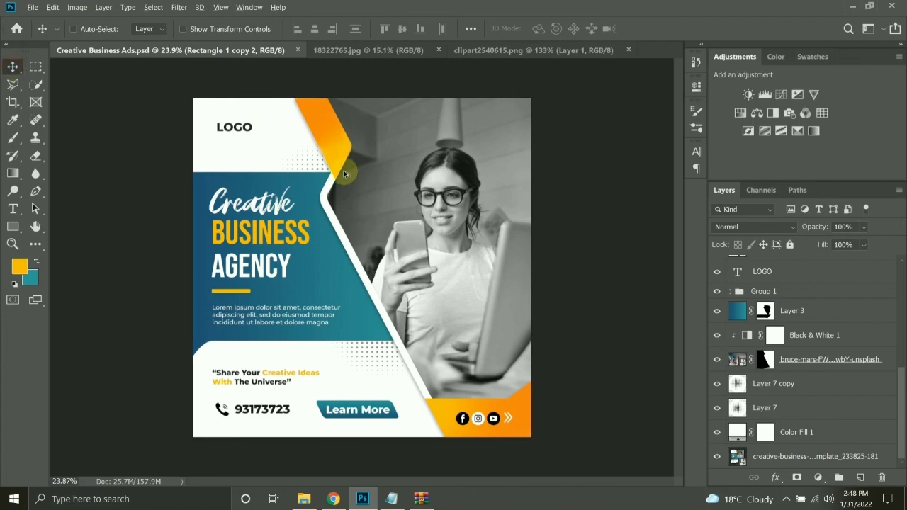